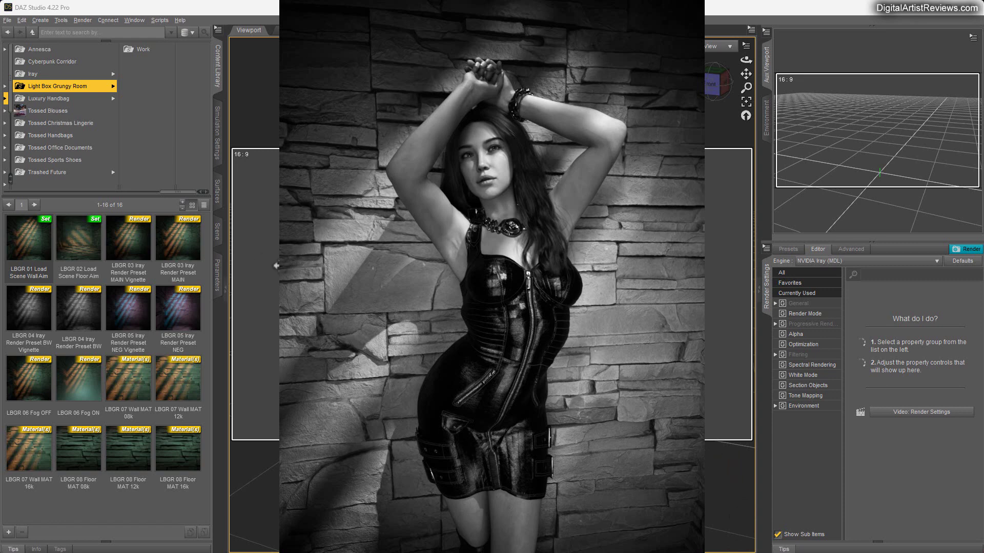
# Load LBGR 01 Load Scene Wall Aim from the Light Box Grungy Room folder and view it through Camera
pyautogui.moveTo(176, 194); pyautogui.dragTo(149, 194)
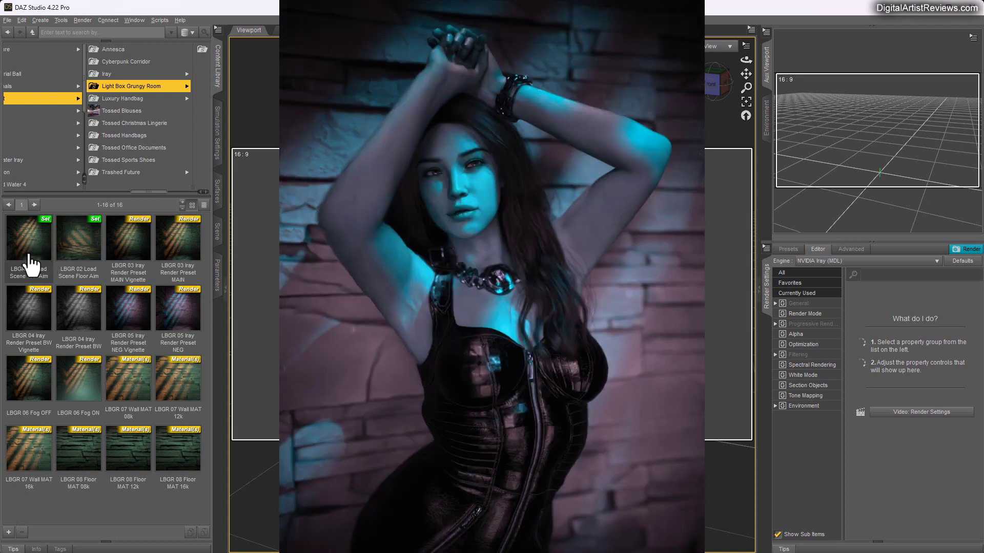
pyautogui.moveTo(30, 255)
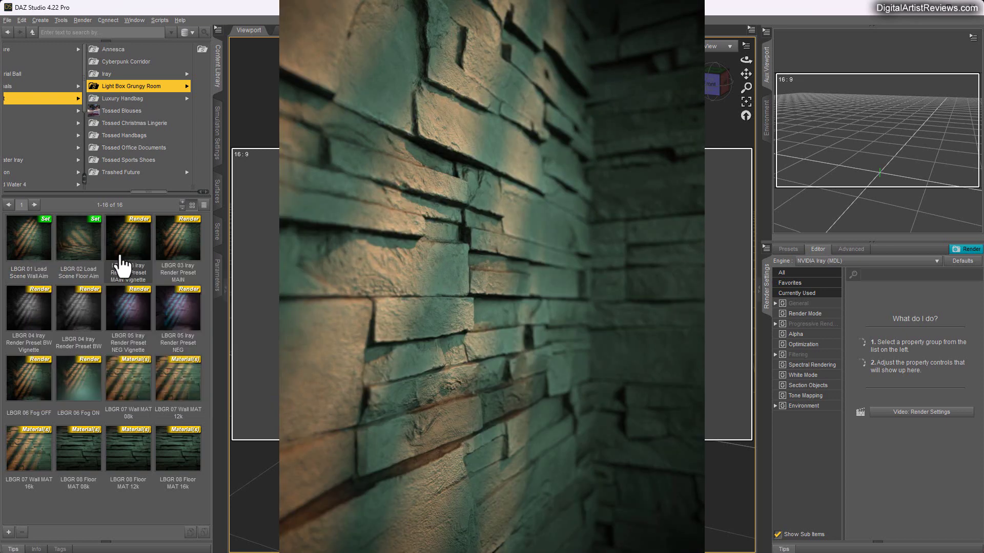
pyautogui.moveTo(80, 251)
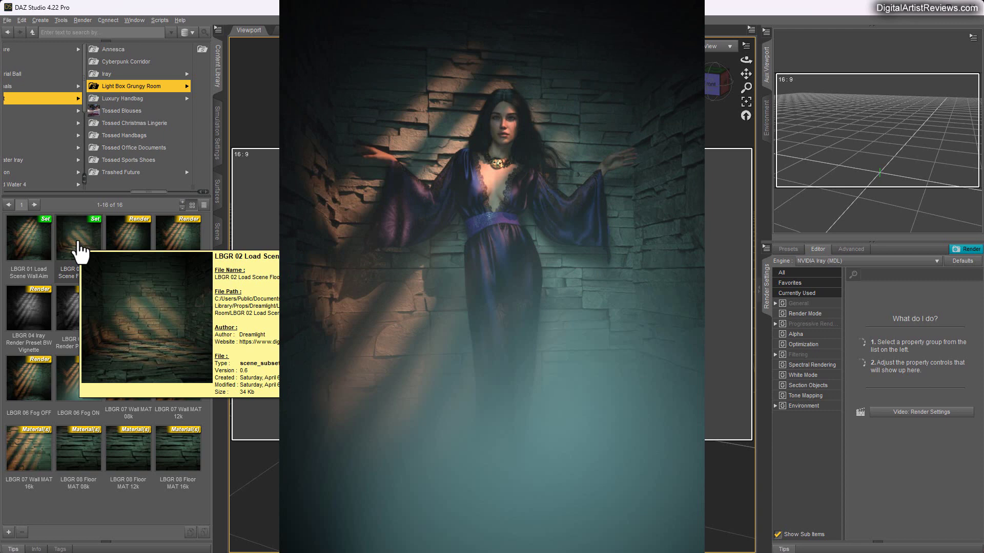
pyautogui.doubleClick(31, 240)
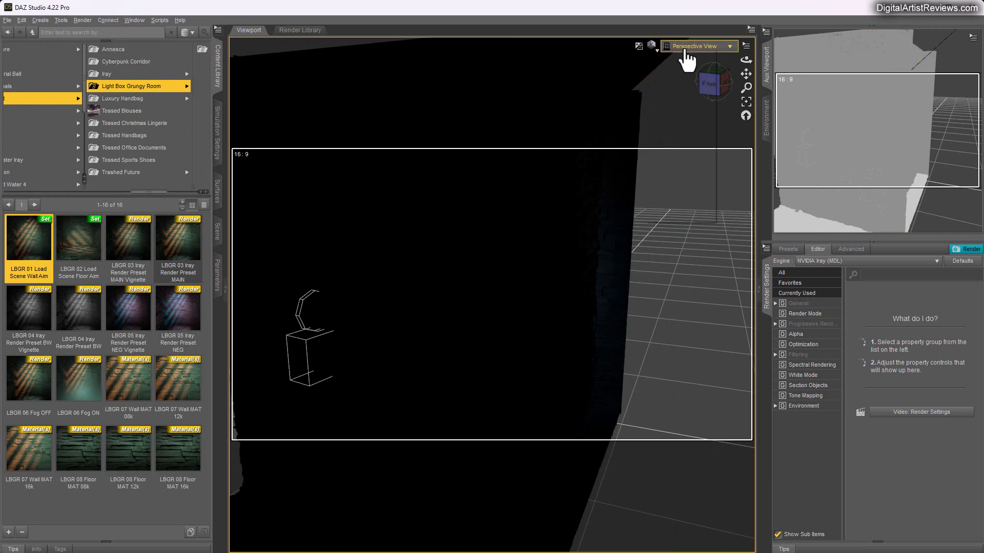
pyautogui.click(686, 46)
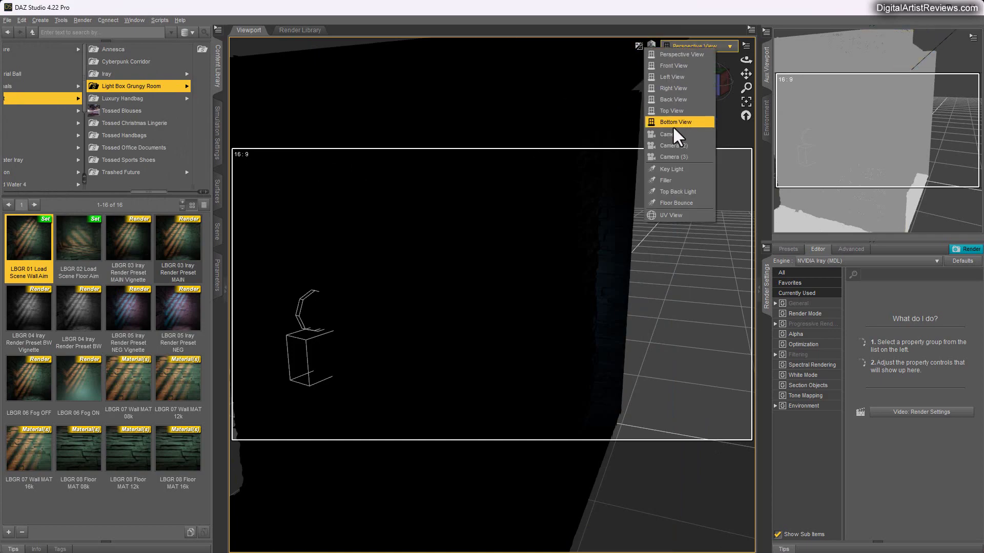
pyautogui.click(655, 152)
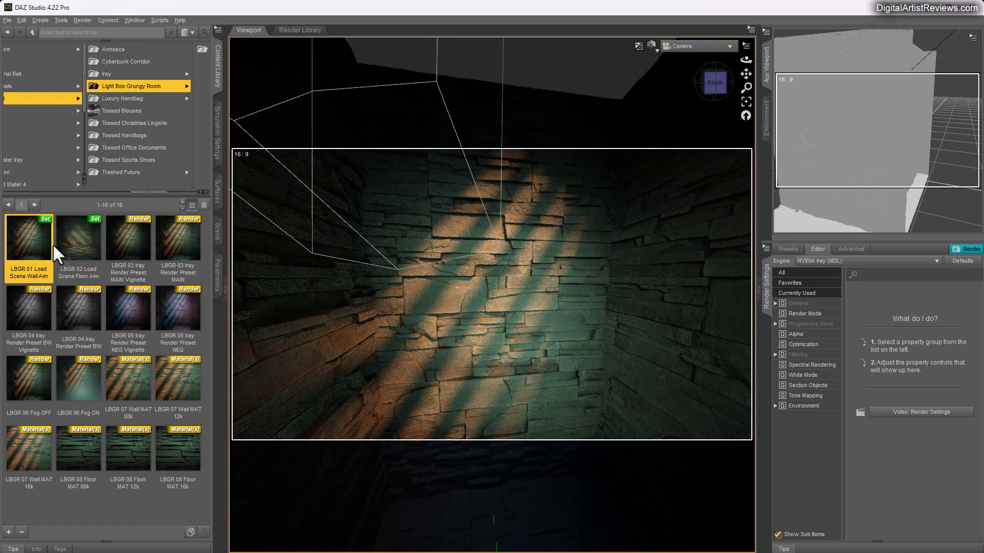
# Apply the LBGR 03 Iray Render Preset MAIN Vignette and replace it with the LBGR 03 Iray Render Preset MAIN
pyautogui.moveTo(133, 233)
pyautogui.doubleClick(132, 253)
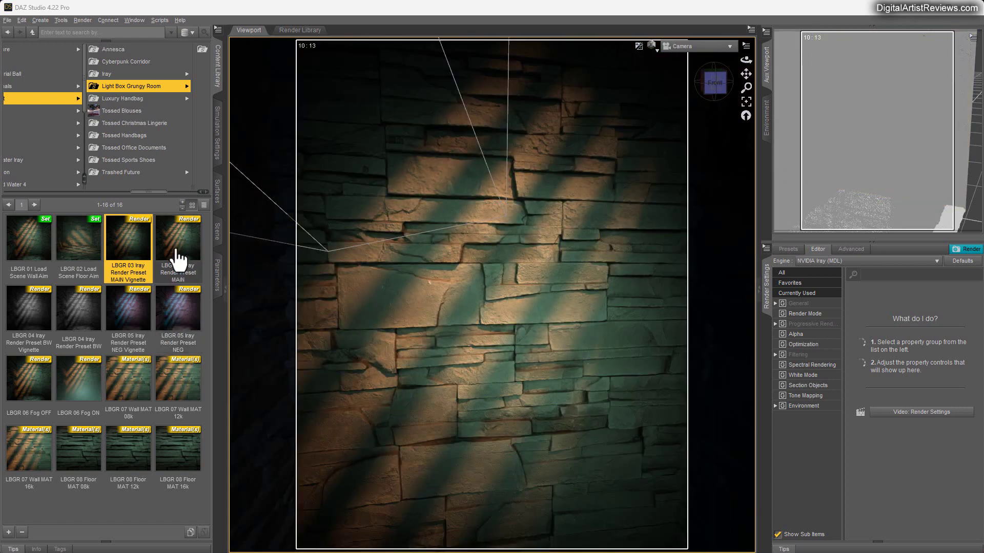
pyautogui.doubleClick(177, 256)
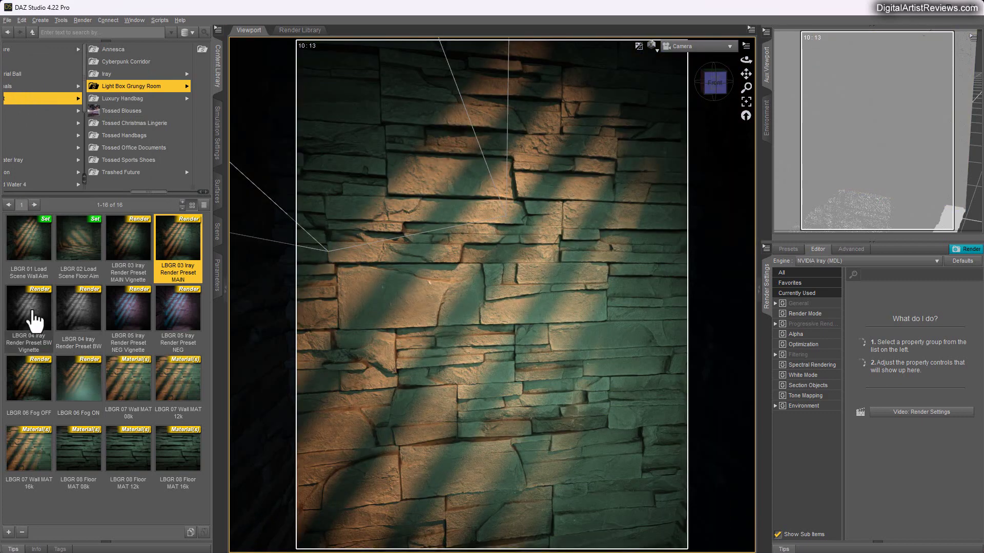
# Try the LBGR 04 Iray Render Preset BW Vignette, followed by the LBGR 04 Iray Render Preset BW
pyautogui.moveTo(32, 314)
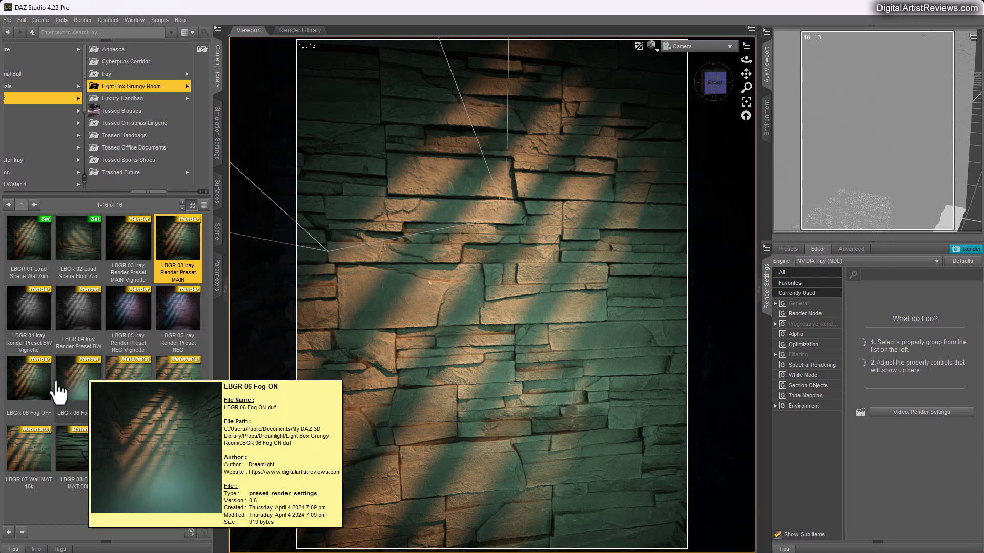
pyautogui.click(41, 320)
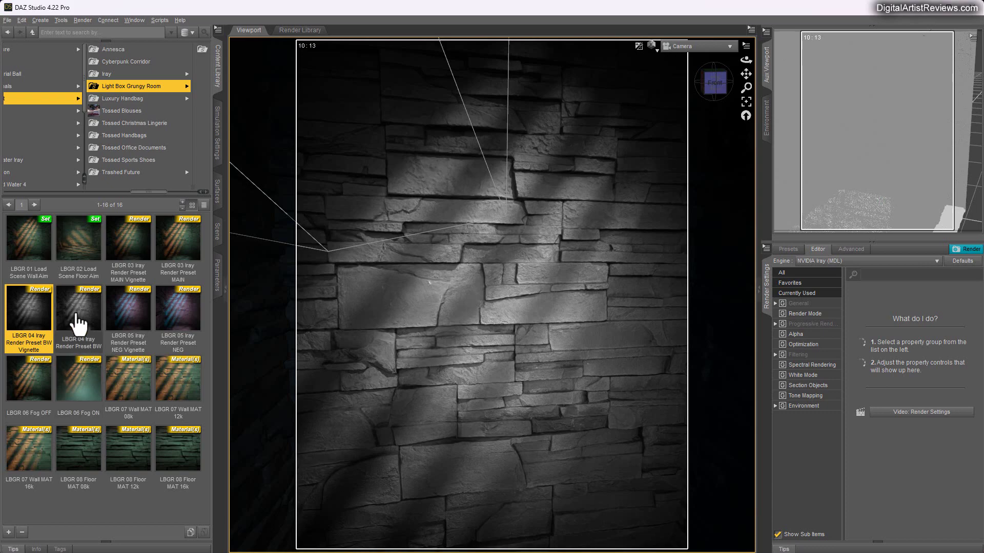
pyautogui.moveTo(33, 350)
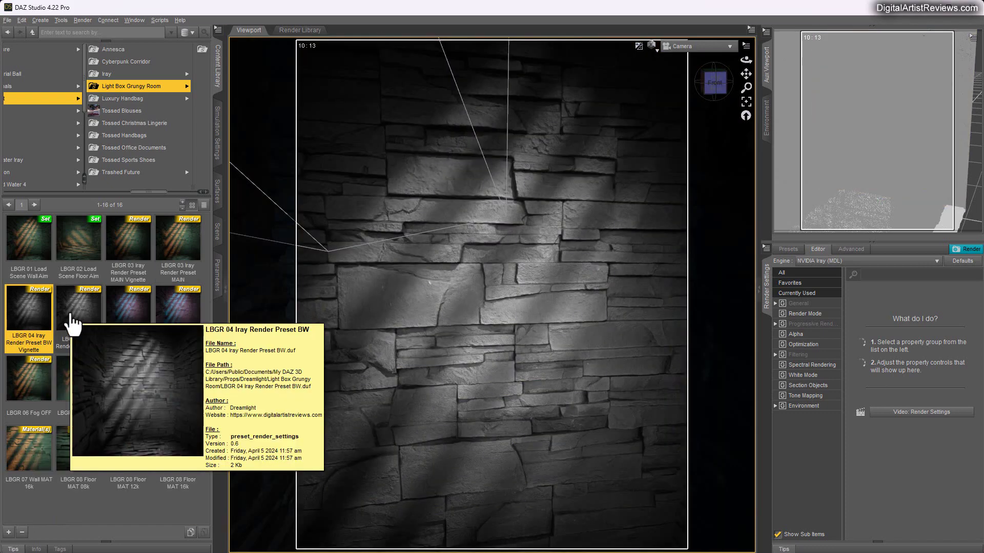
pyautogui.click(73, 323)
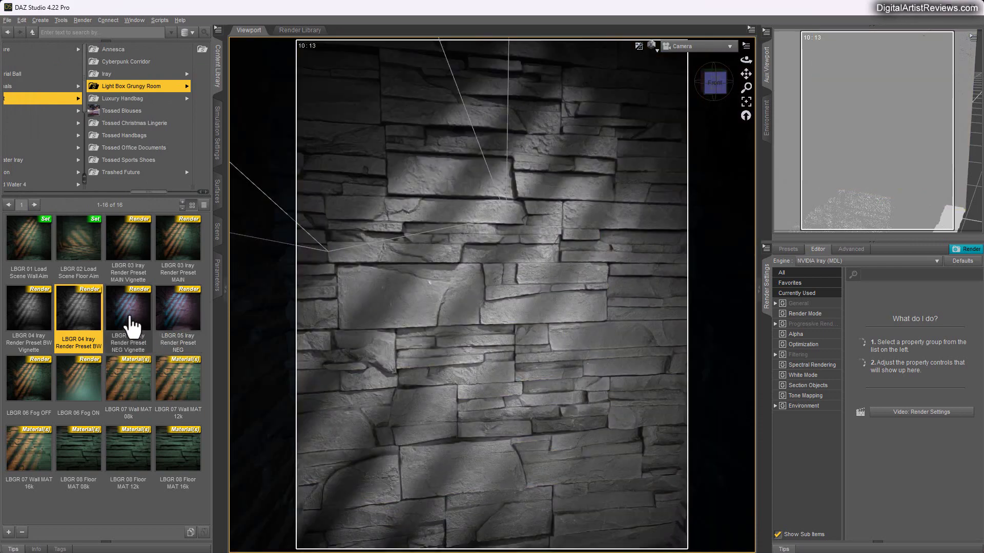
# Apply the LBGR 05 Iray Render Preset NEG Vignette and NEG in turn, and switch the fog on and off again
pyautogui.click(133, 324)
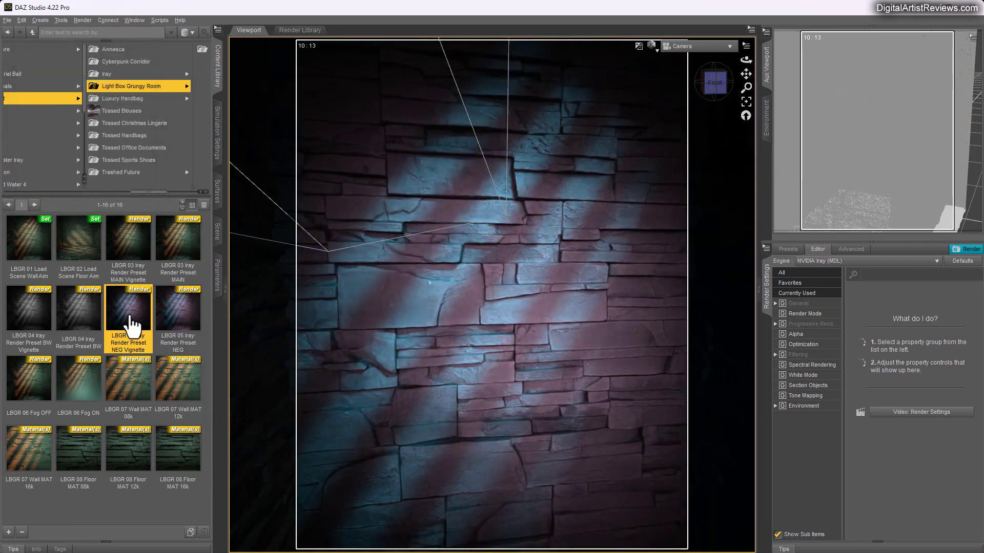
pyautogui.doubleClick(179, 334)
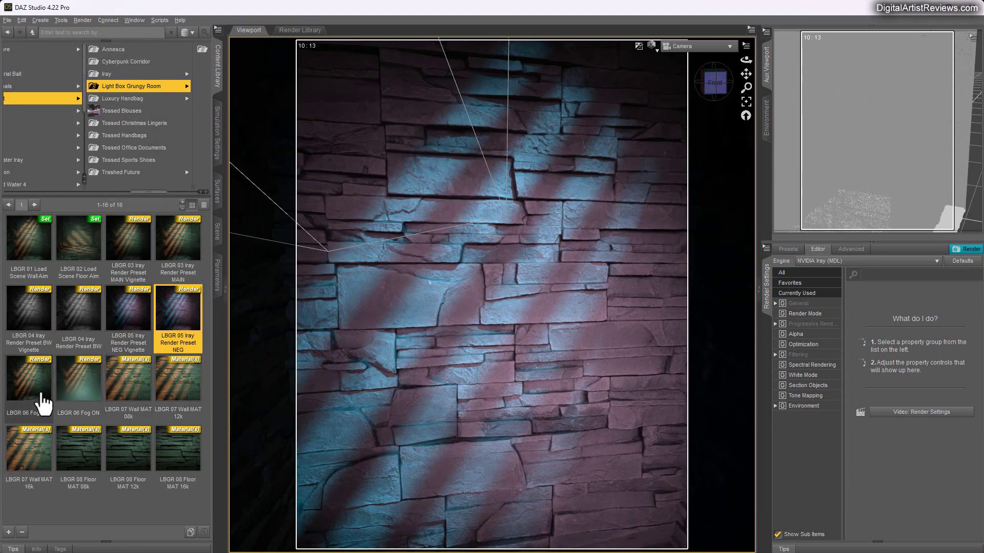
pyautogui.doubleClick(81, 398)
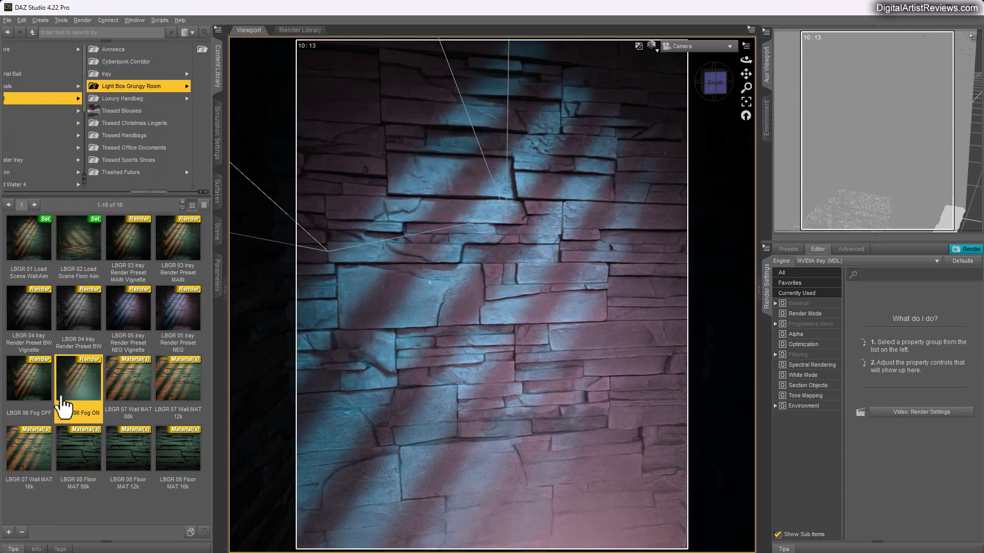
pyautogui.doubleClick(32, 399)
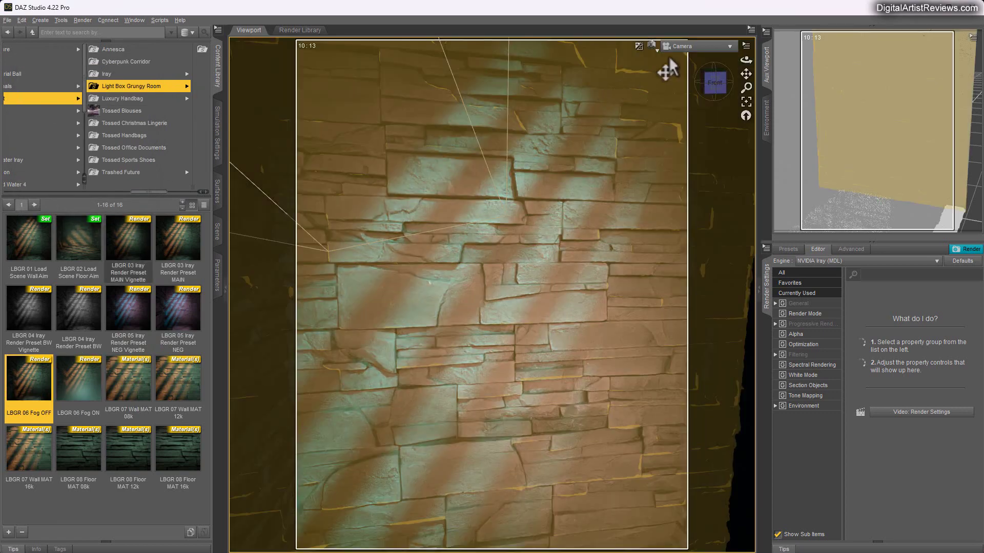
# Compare the wall scene through Camera (2) and Camera (3), and return the viewport to Camera
pyautogui.click(672, 47)
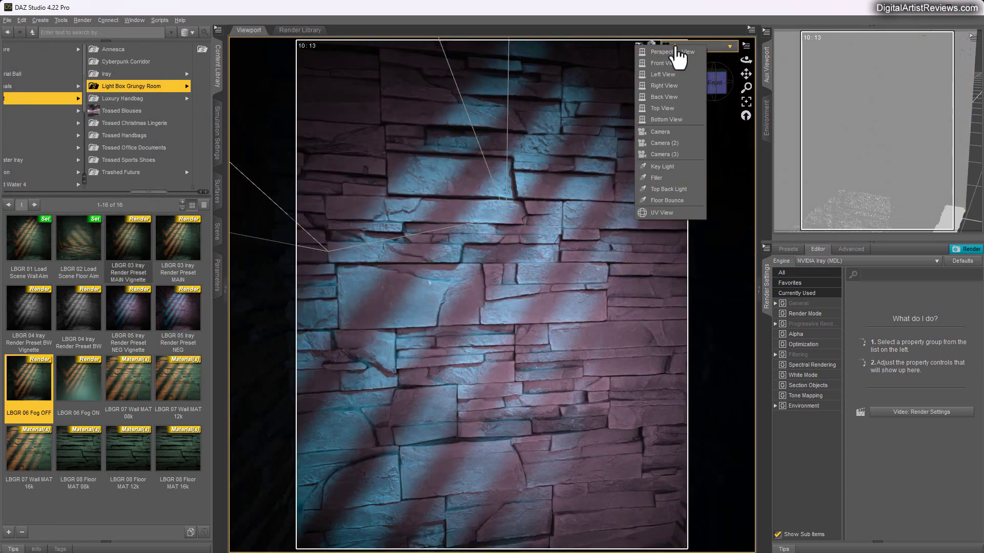
pyautogui.click(659, 144)
pyautogui.click(697, 46)
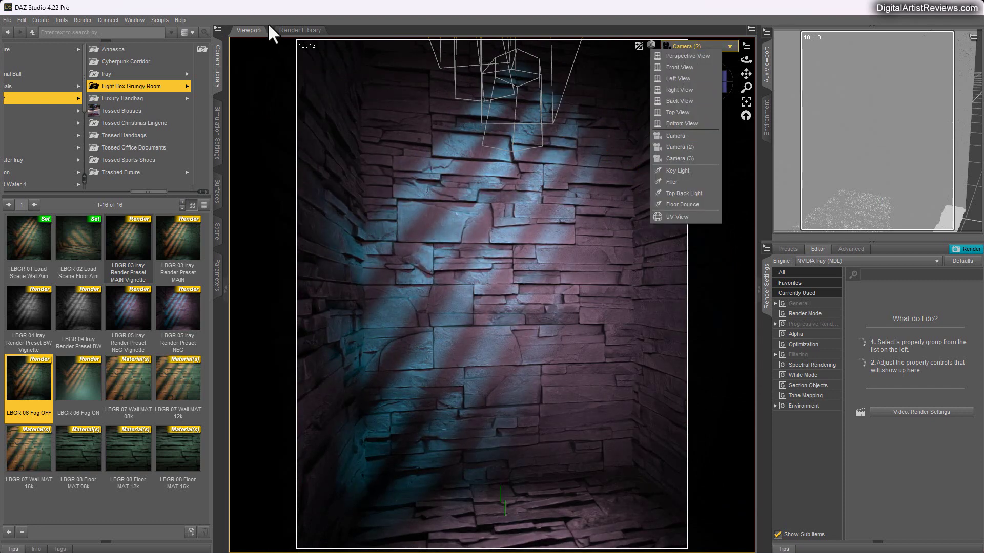
pyautogui.click(662, 137)
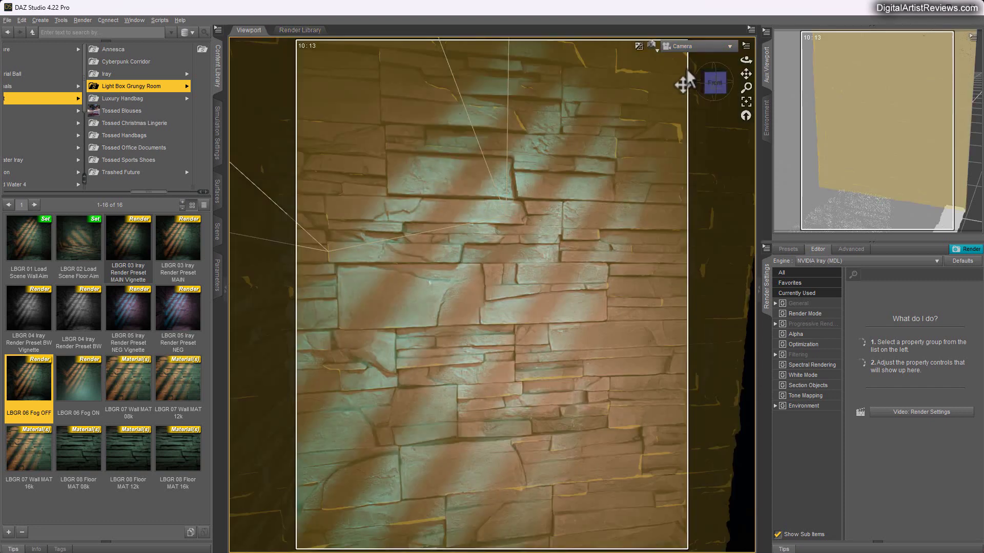
pyautogui.click(707, 49)
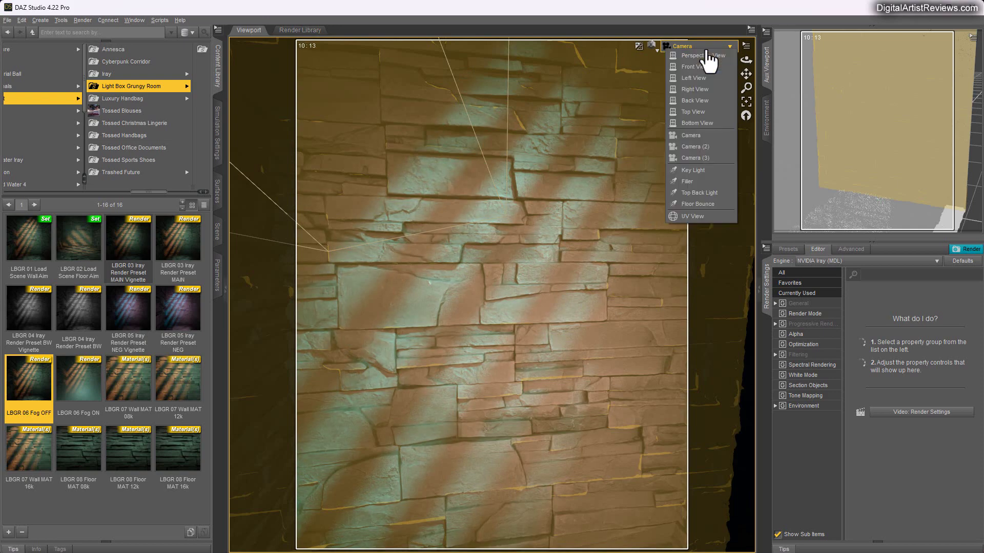
pyautogui.click(690, 140)
pyautogui.click(715, 51)
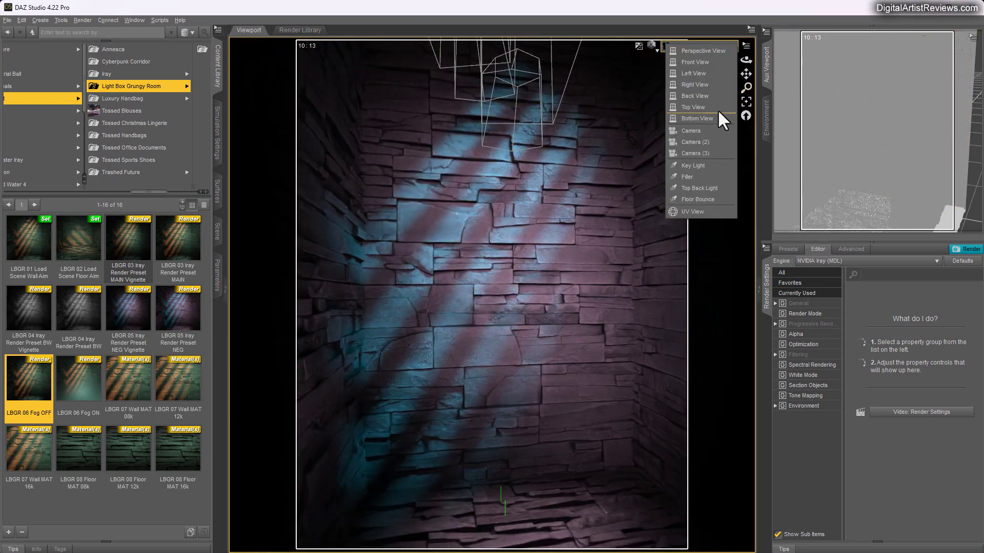
pyautogui.click(695, 154)
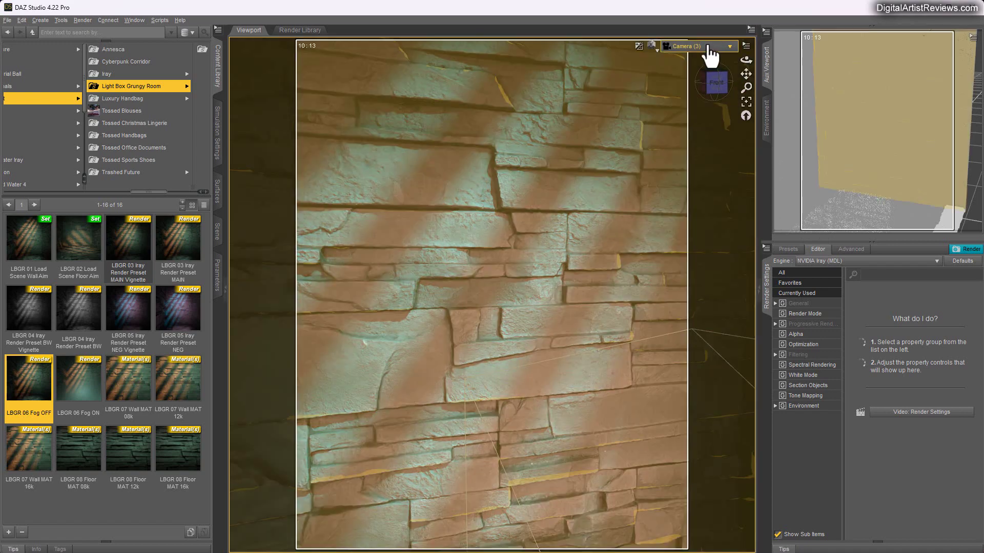
pyautogui.click(702, 46)
pyautogui.click(704, 124)
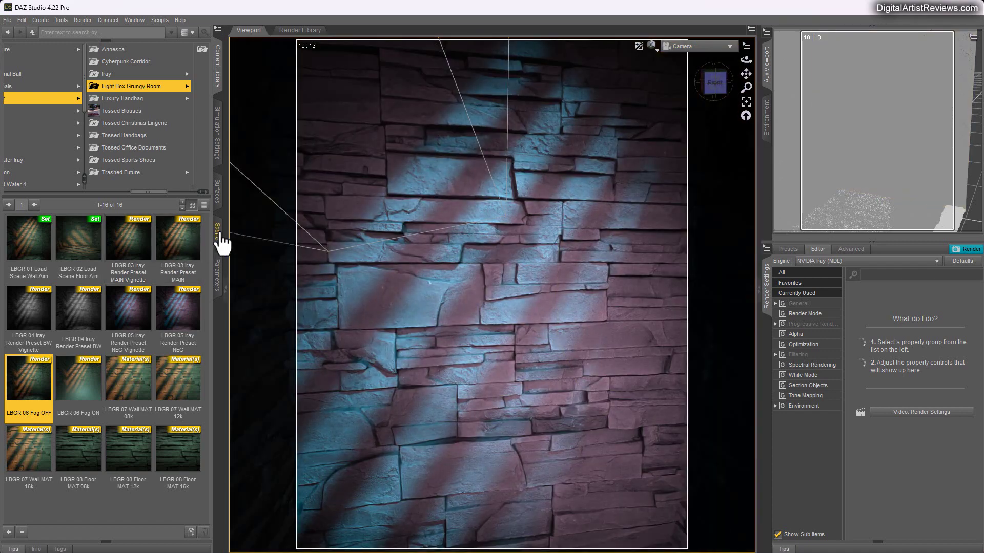
pyautogui.moveTo(98, 252)
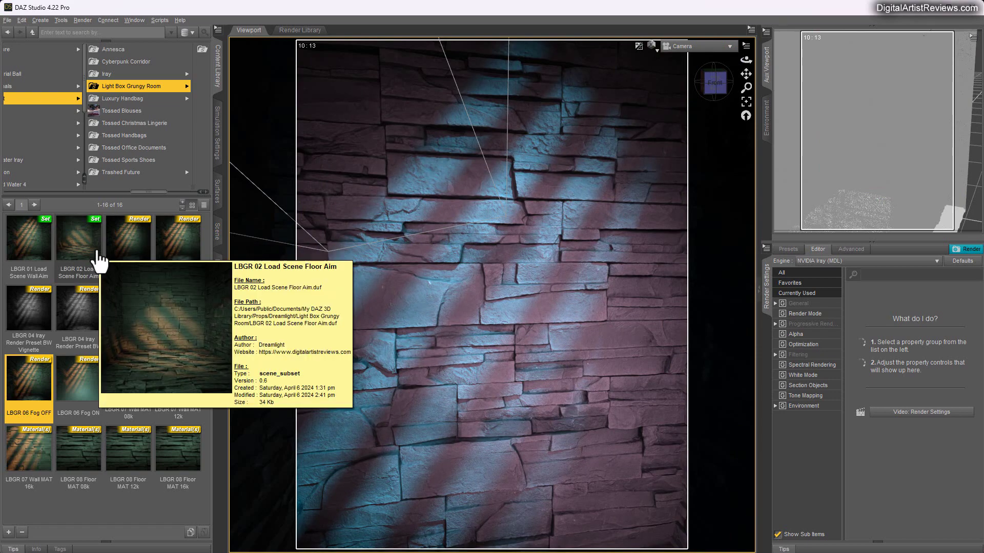
pyautogui.moveTo(96, 259); pyautogui.dragTo(703, 46)
pyautogui.click(703, 46)
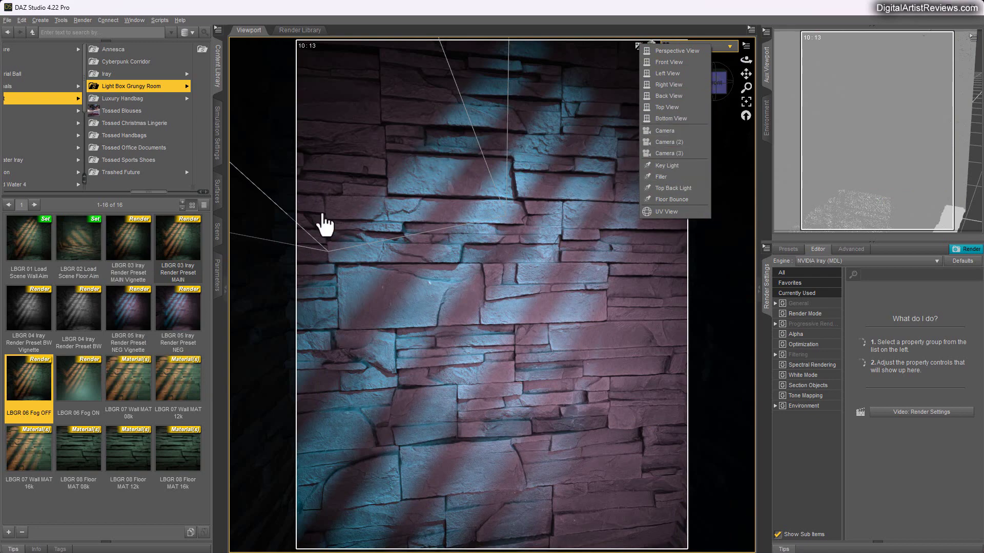
# Try the LBGR 04 Iray Render Preset BW Vignette and the LBGR 05 Iray Render Preset NEG on the Promo1 character scene
pyautogui.click(217, 233)
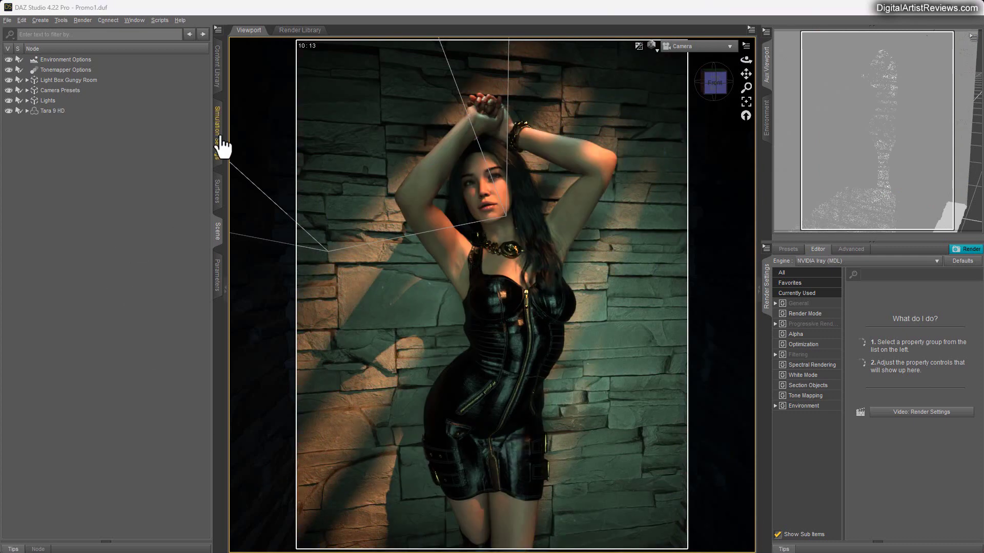
pyautogui.click(218, 87)
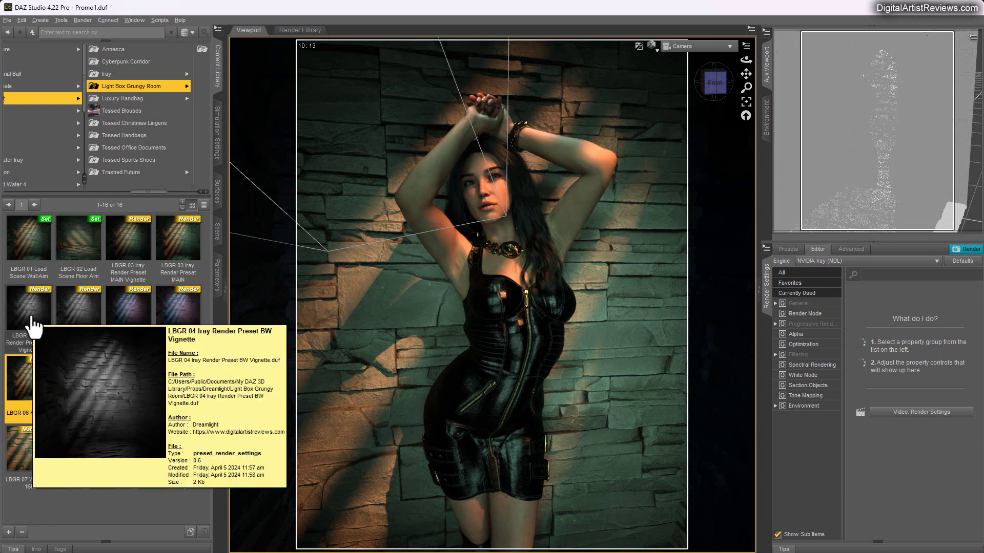
pyautogui.doubleClick(32, 324)
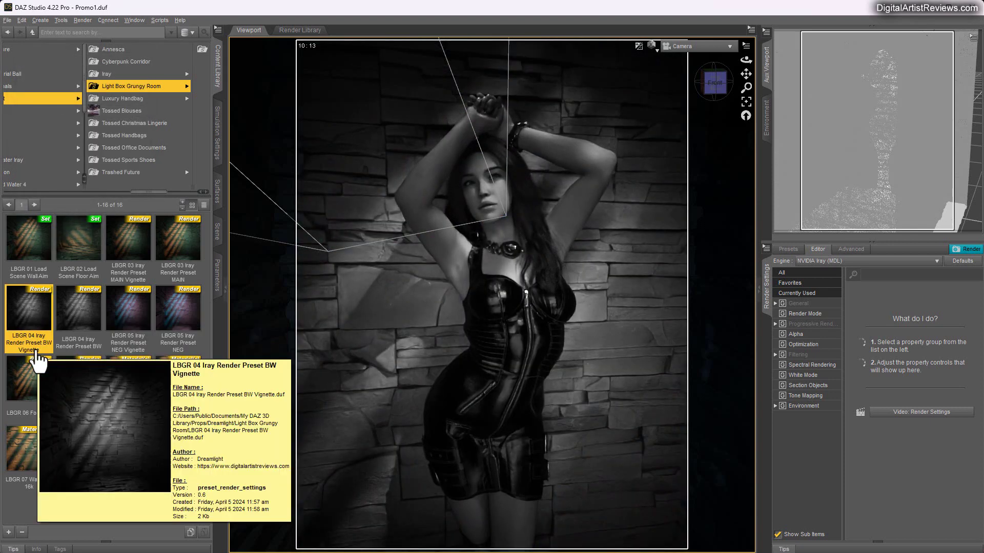
pyautogui.doubleClick(189, 322)
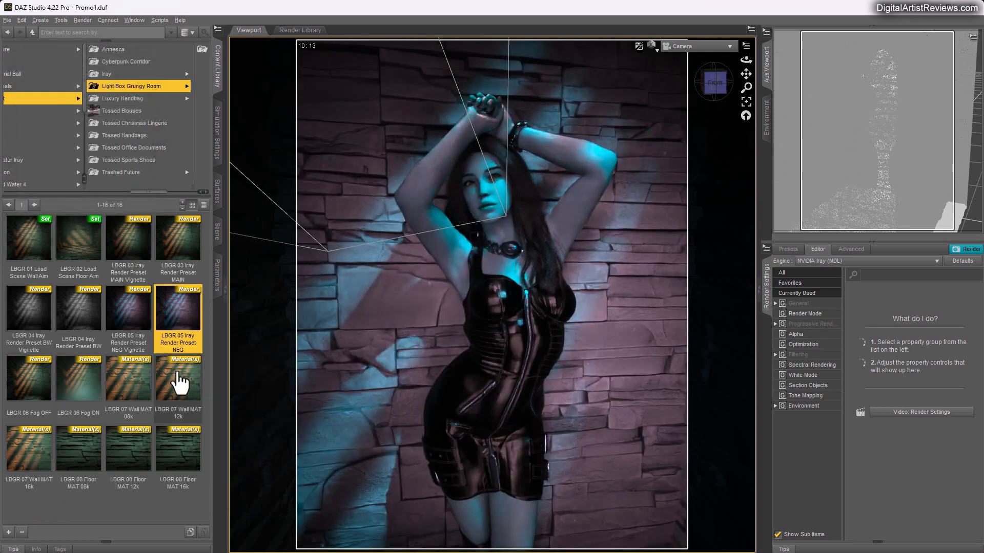
pyautogui.moveTo(178, 382)
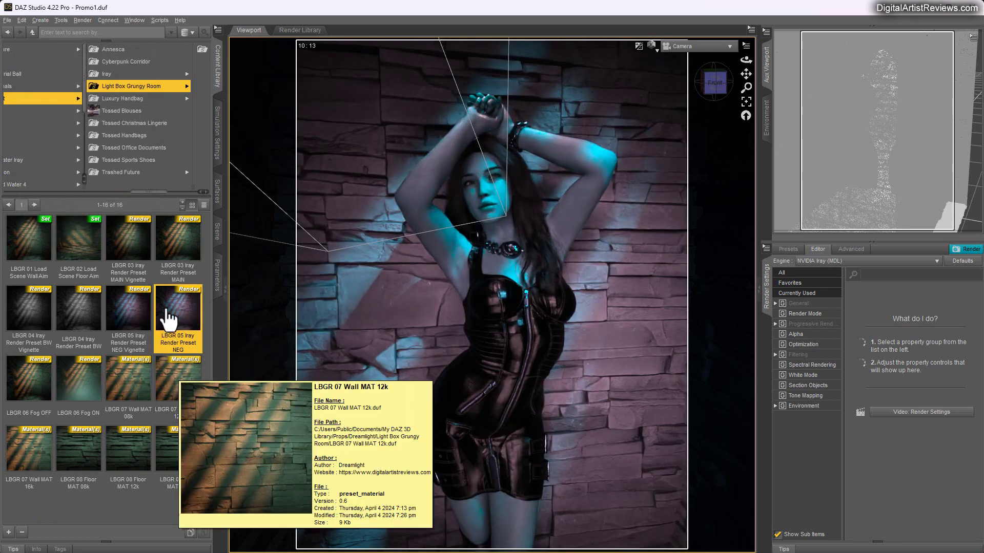
# Apply the LBGR 03 Iray Render Preset MAIN Vignette to the character scene and swap it for the non-vignette MAIN preset
pyautogui.doubleClick(140, 263)
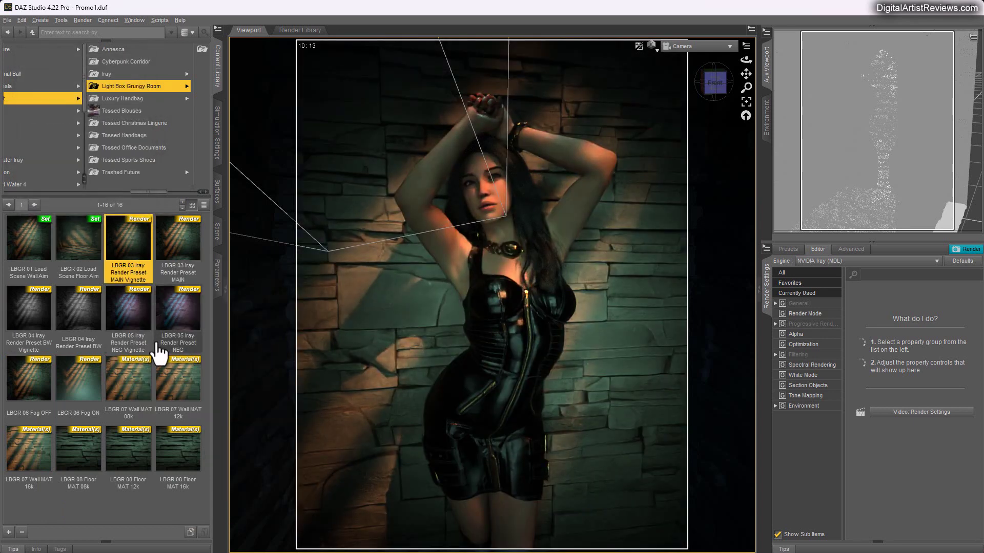
pyautogui.doubleClick(188, 254)
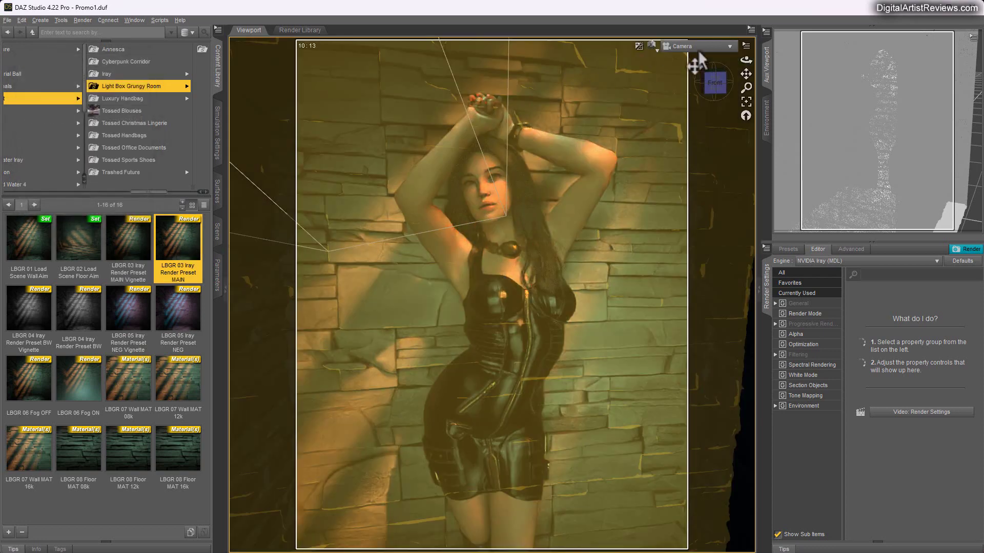
# View the posed character through Camera (2) and through Camera (3)
pyautogui.click(696, 47)
pyautogui.click(682, 146)
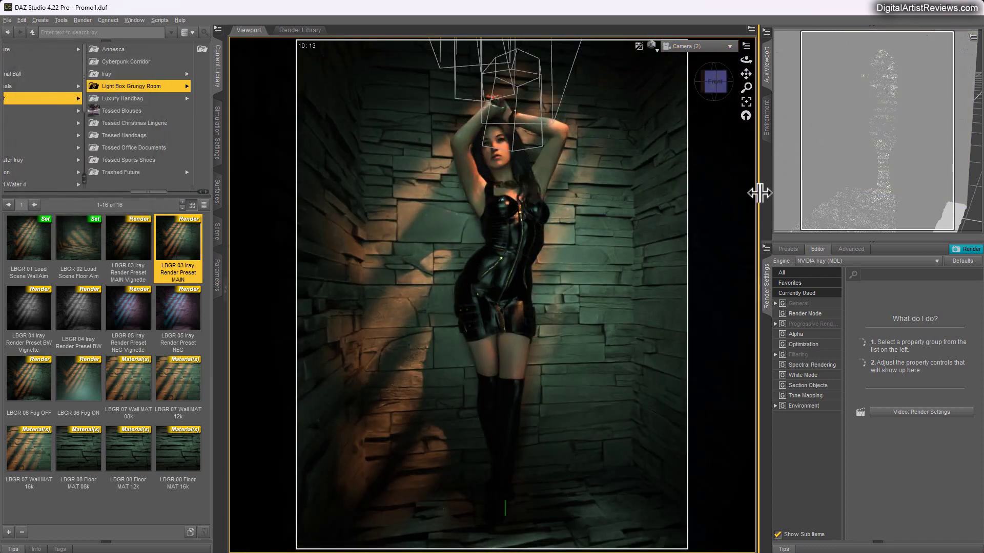
pyautogui.click(696, 47)
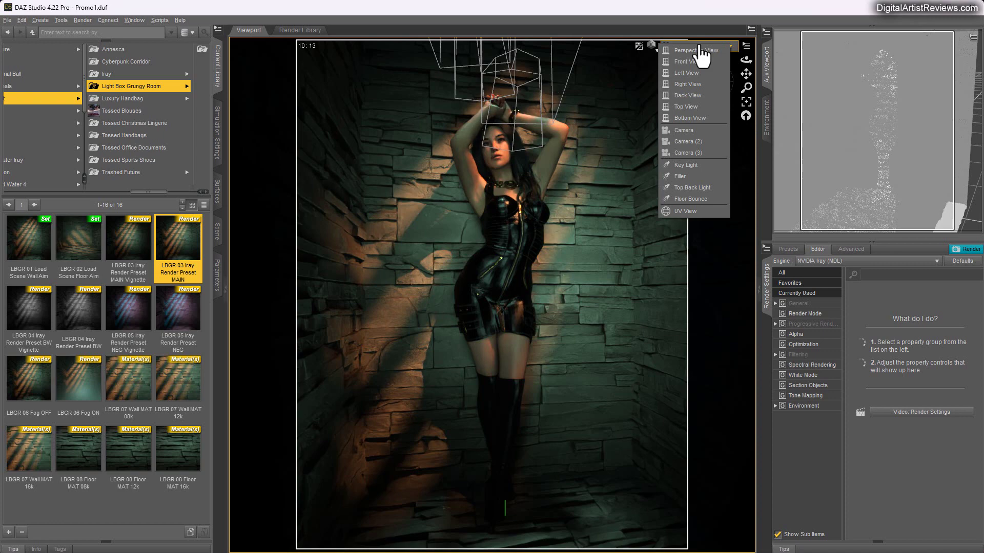
pyautogui.click(679, 152)
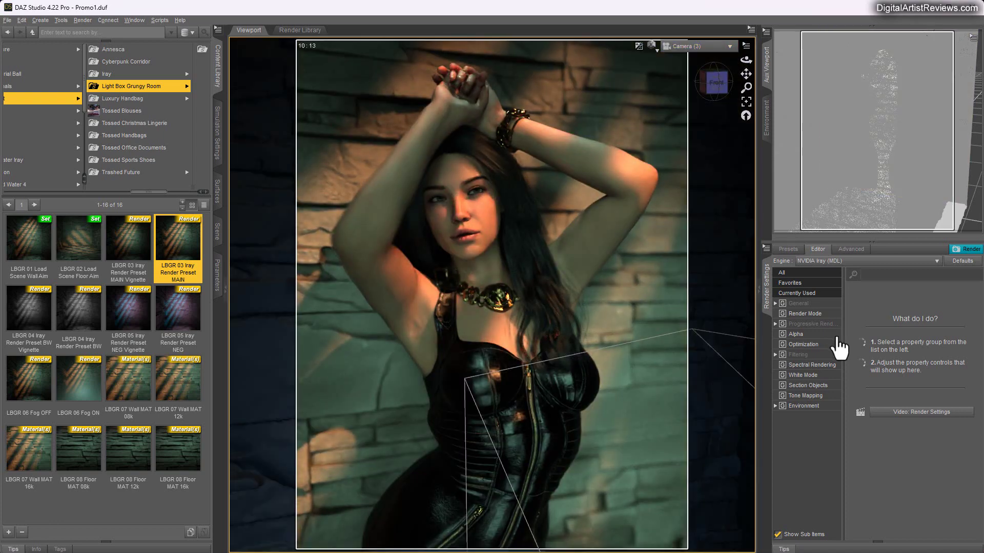
# Inspect the depth of field and other camera settings of Camera (3) in the Camera Presets group
pyautogui.click(217, 231)
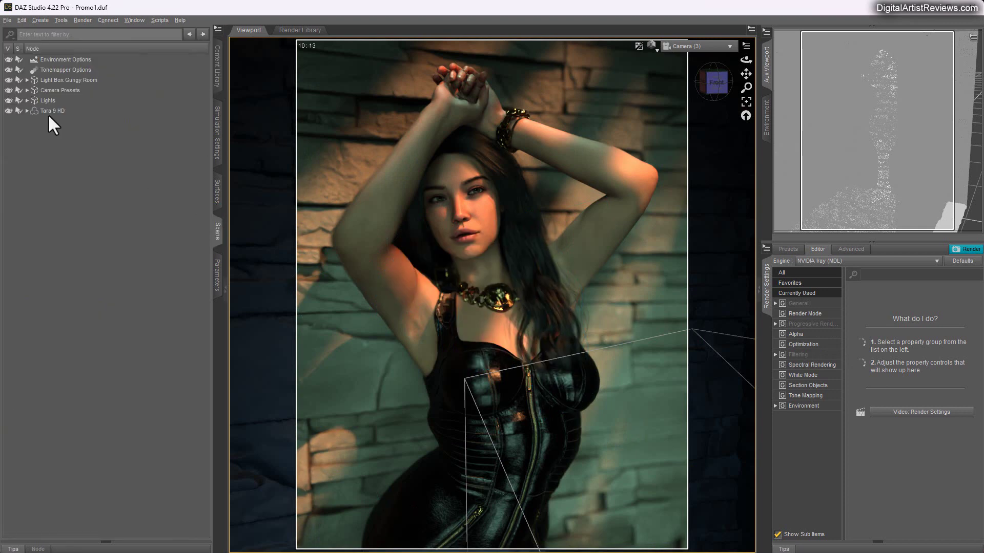
pyautogui.click(27, 91)
pyautogui.click(52, 120)
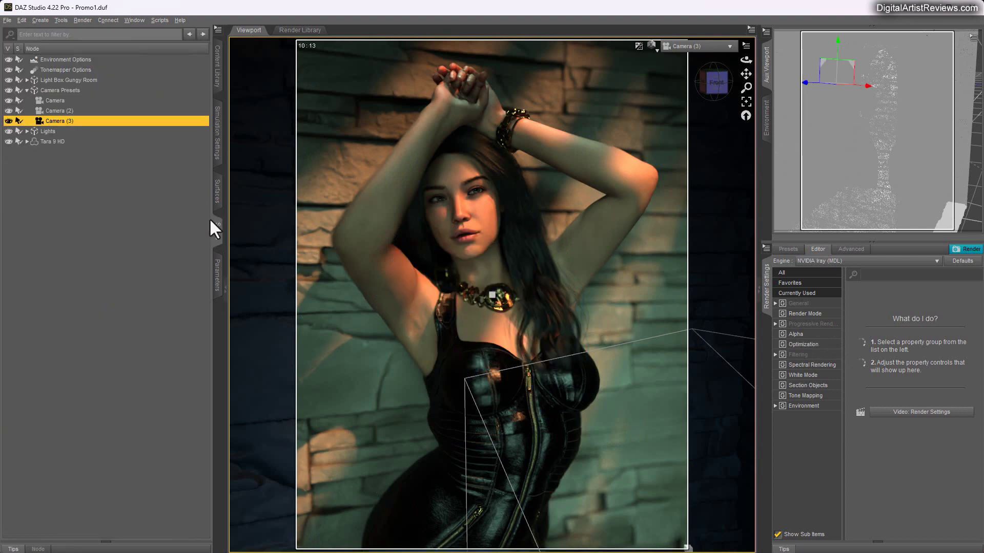
pyautogui.click(216, 266)
pyautogui.click(31, 158)
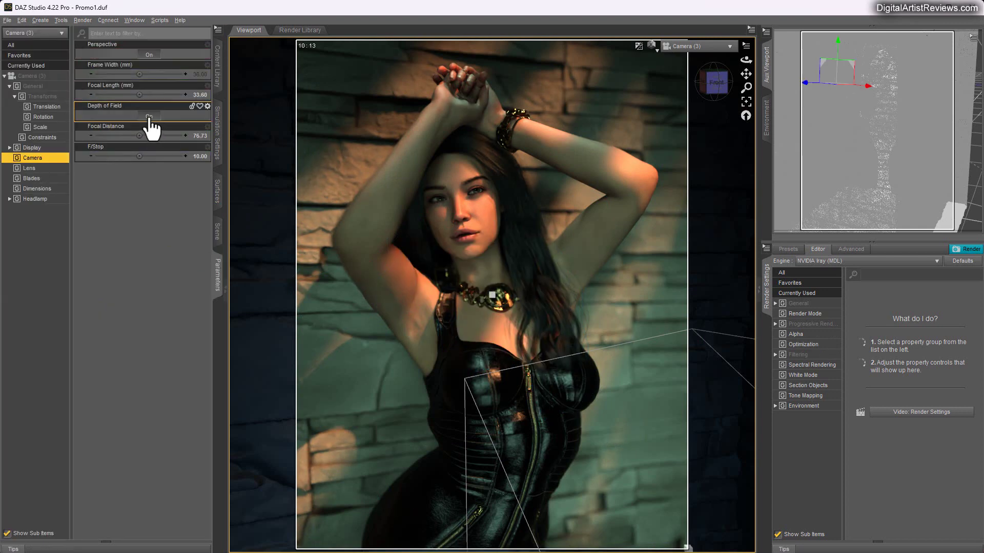
pyautogui.click(217, 230)
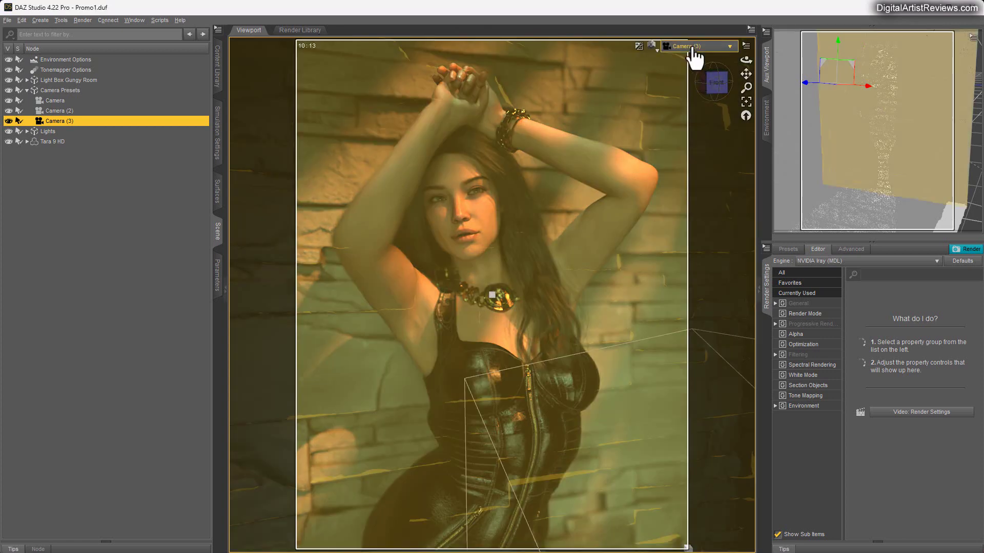
# View the character scene through Camera (2)
pyautogui.click(695, 47)
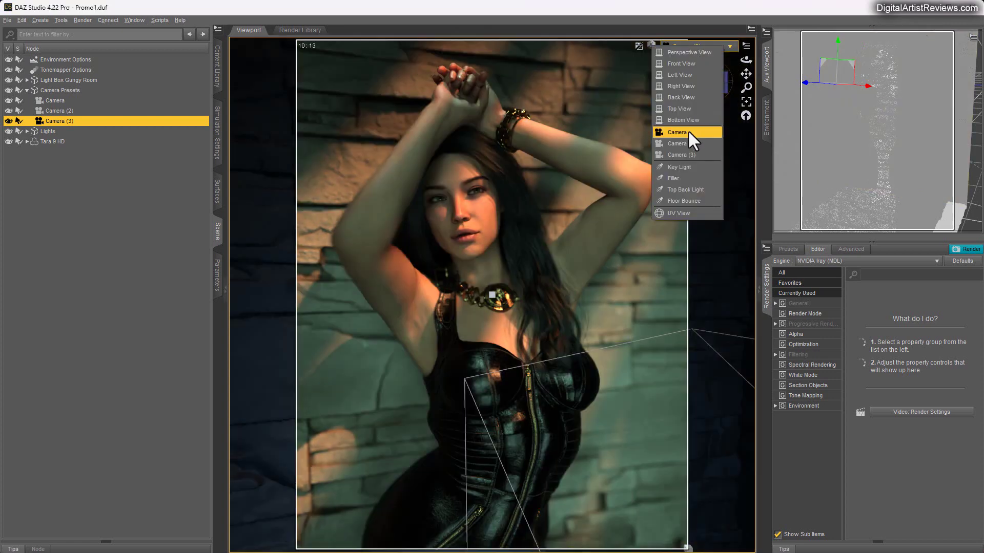
pyautogui.click(688, 130)
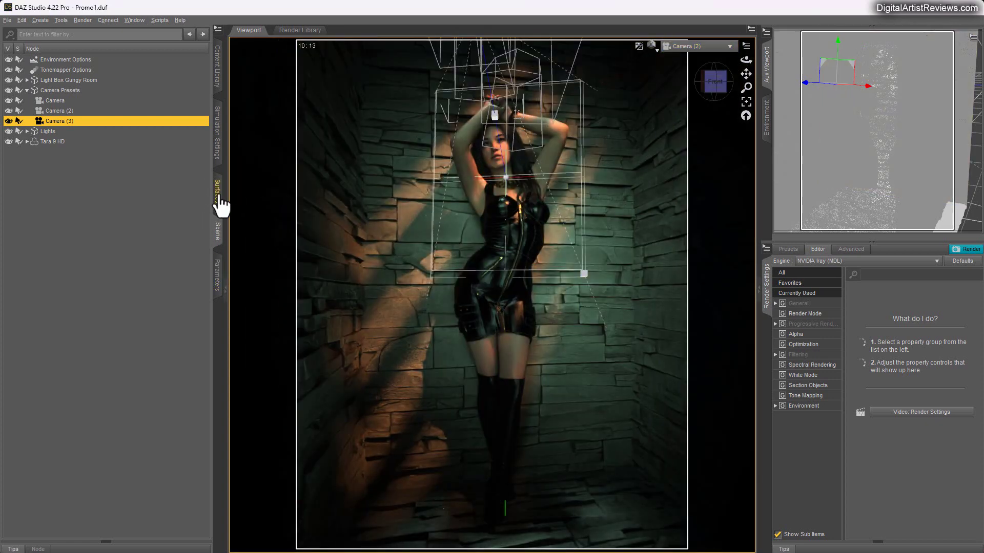
pyautogui.click(217, 275)
pyautogui.click(218, 230)
# Switch the main viewport to Perspective View and replace the Iray preview with textured shading
pyautogui.click(695, 47)
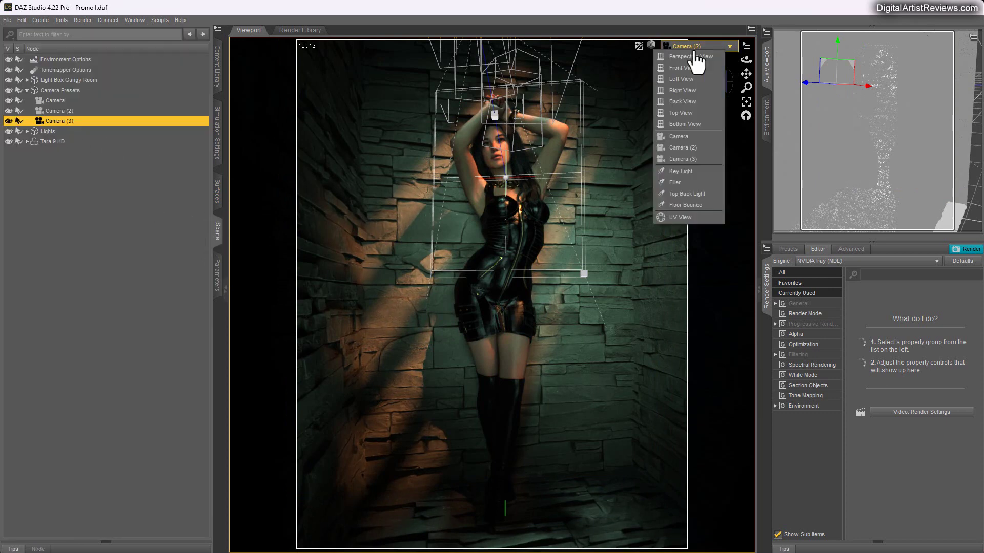
pyautogui.click(691, 57)
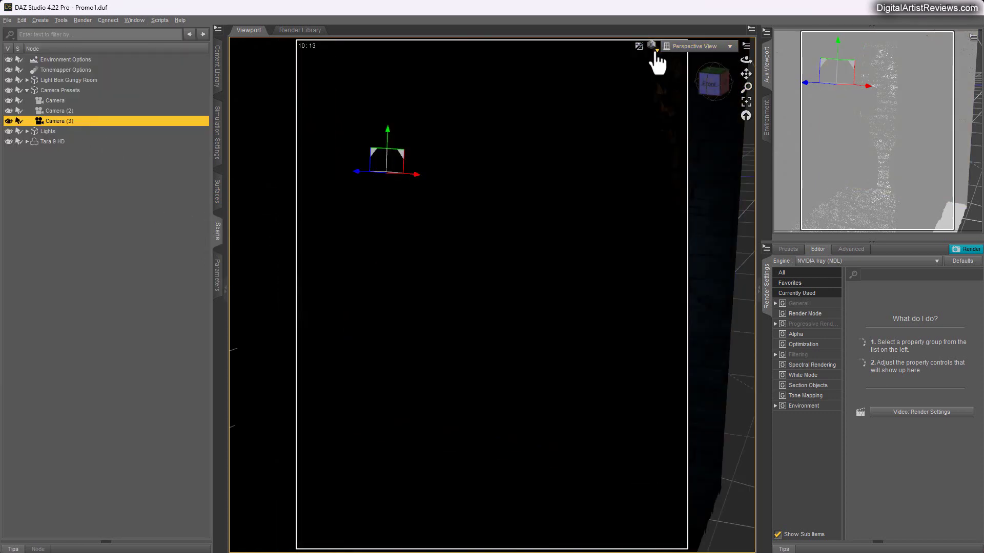
pyautogui.click(651, 45)
pyautogui.click(696, 129)
# Add a new distant light to the scene with the default name
pyautogui.click(40, 21)
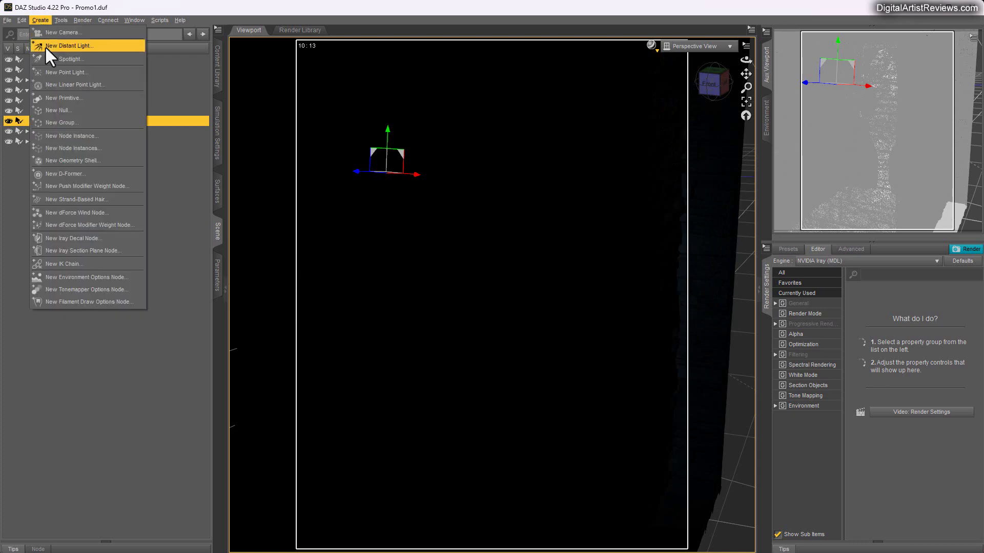
pyautogui.click(44, 46)
pyautogui.click(243, 306)
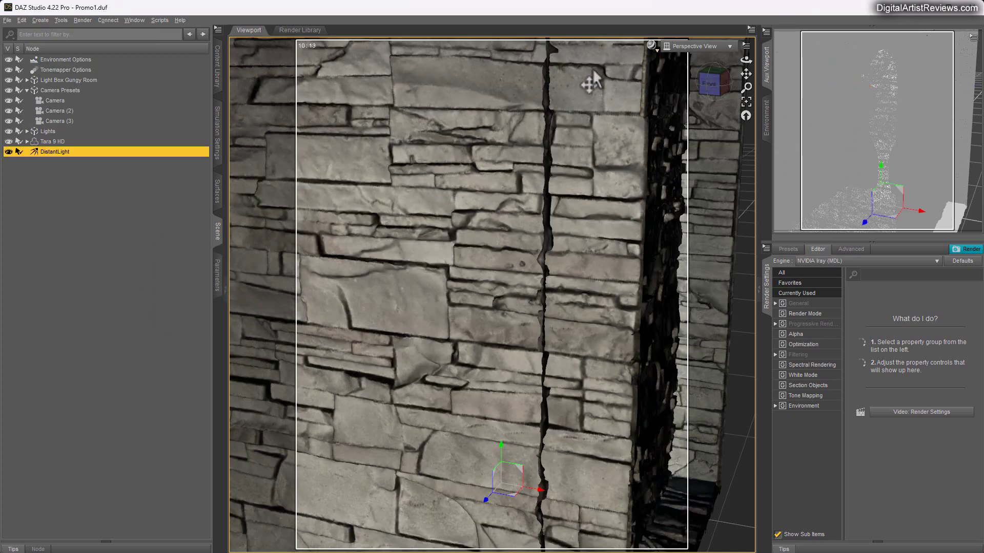
# Move the Wall Left Instance and the Wall Right Instance outward, away from the room's floor
pyautogui.moveTo(746, 87); pyautogui.dragTo(746, 105)
pyautogui.moveTo(746, 60); pyautogui.dragTo(746, 87)
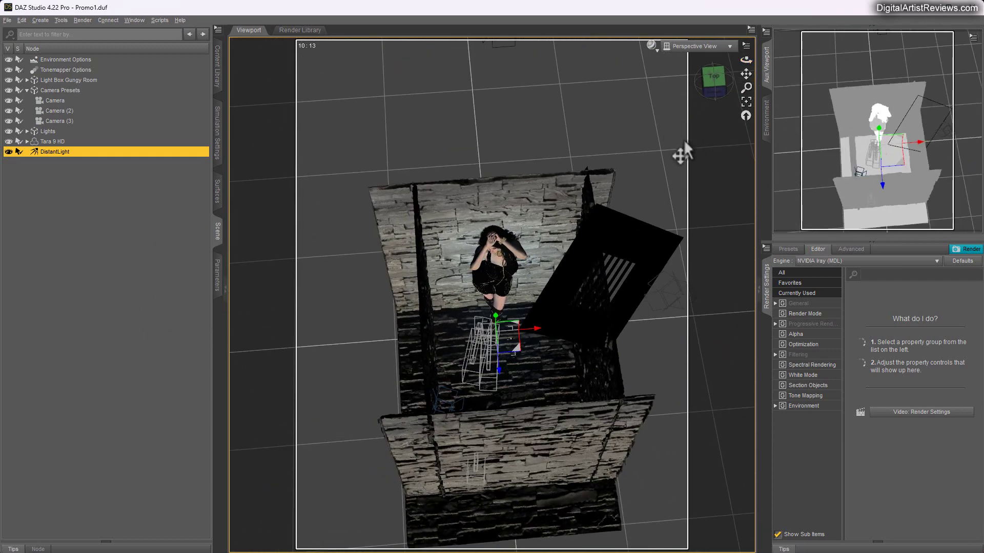
pyautogui.click(424, 312)
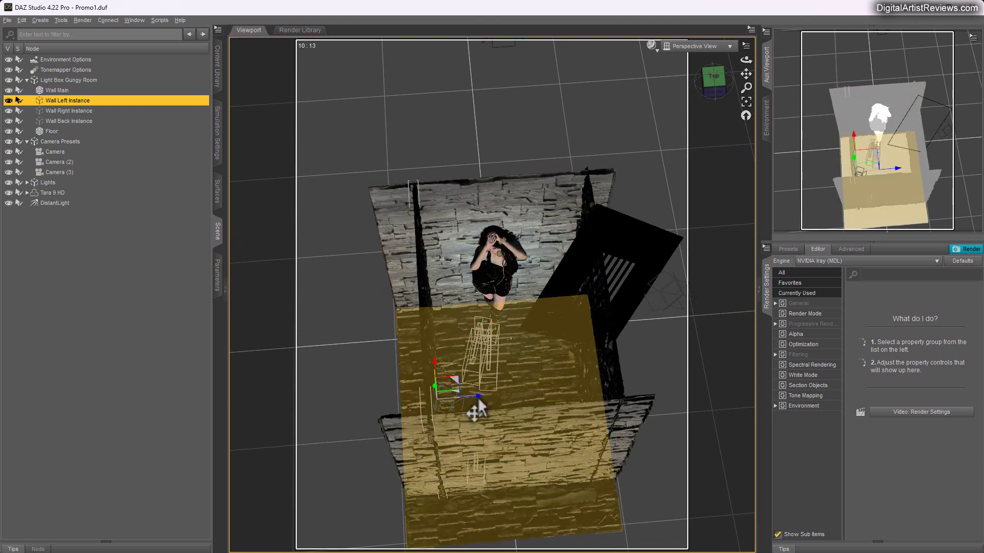
pyautogui.moveTo(478, 398); pyautogui.dragTo(414, 393)
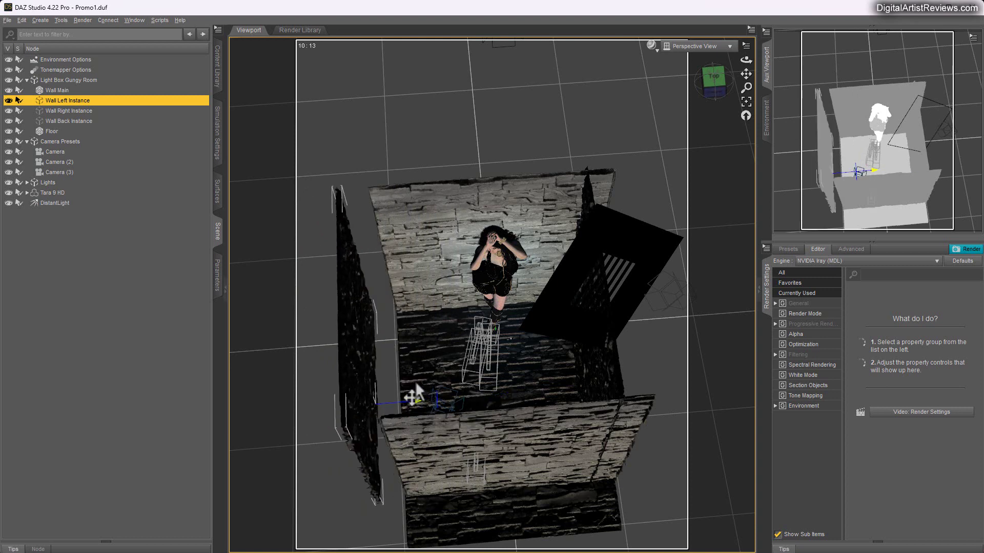
pyautogui.click(602, 377)
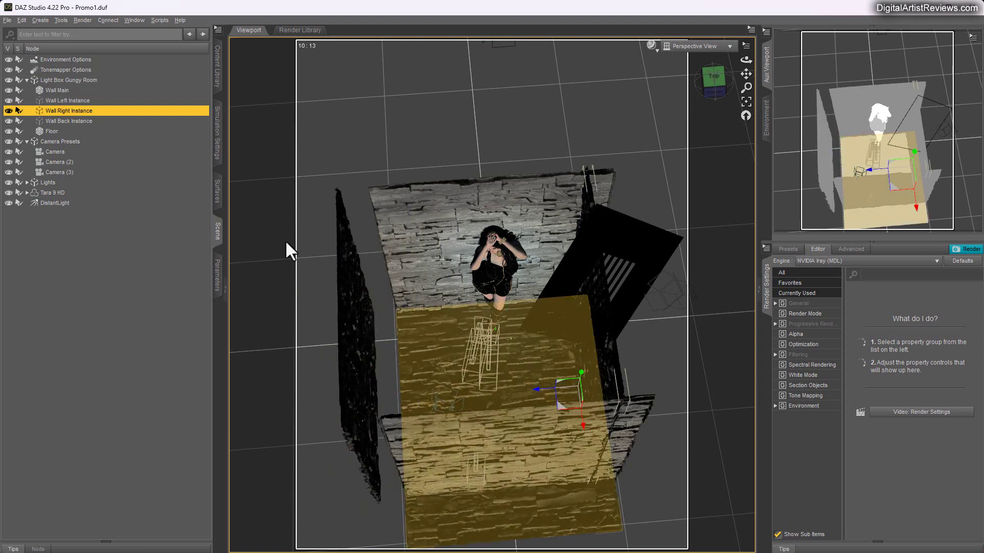
pyautogui.moveTo(538, 394); pyautogui.dragTo(594, 396)
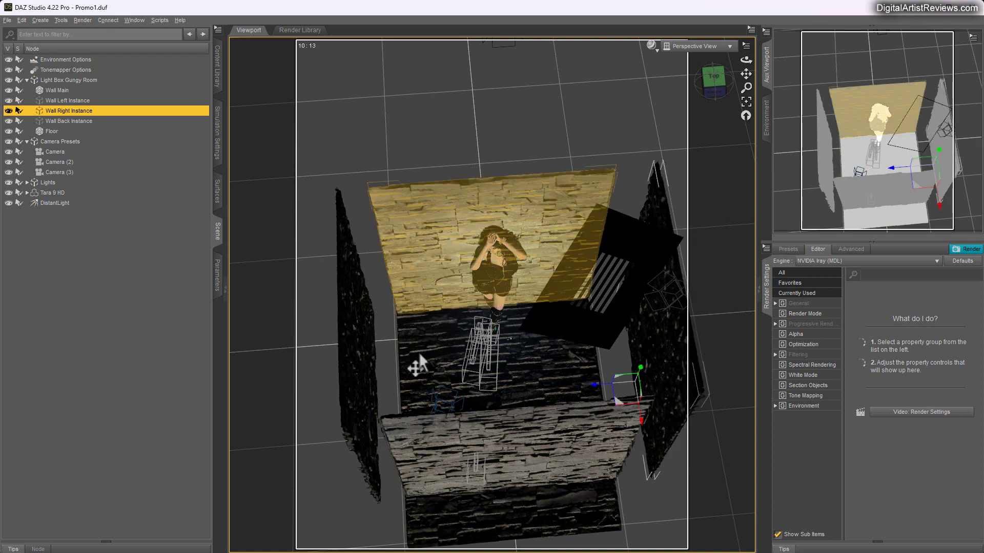
# Move the Wall Back Instance backward, well away from the room
pyautogui.moveTo(748, 60); pyautogui.dragTo(703, 230)
pyautogui.click(608, 385)
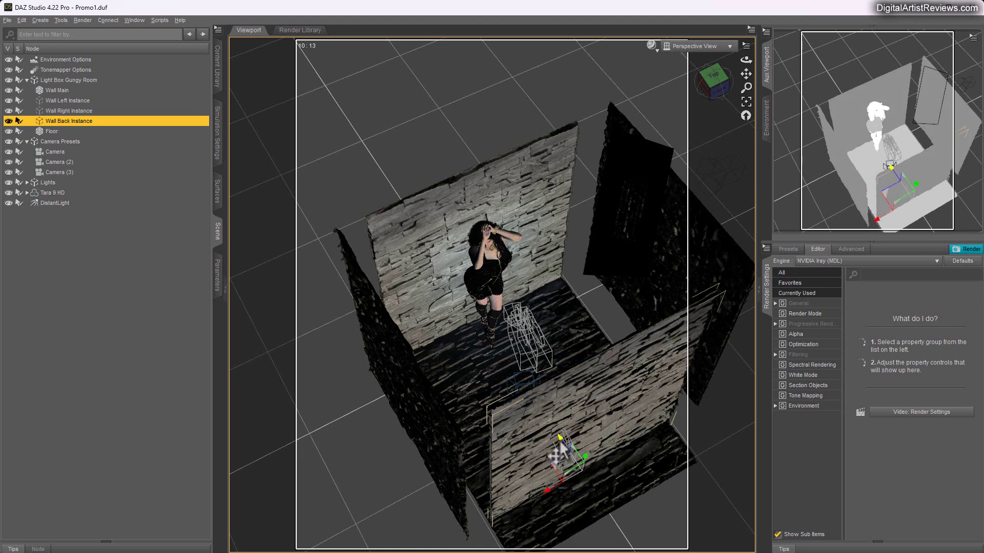
pyautogui.moveTo(561, 444); pyautogui.dragTo(638, 528)
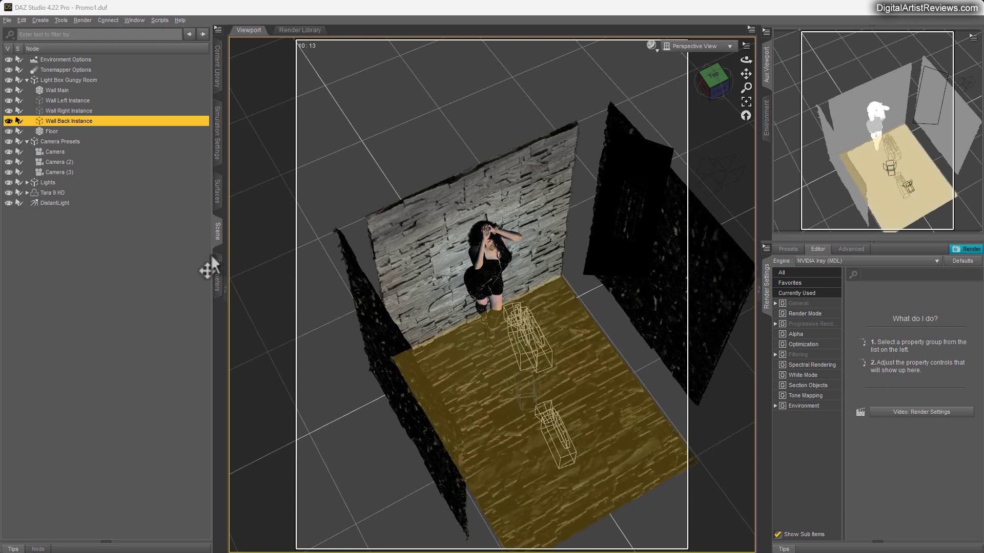
# Create a node instance of Wall Main labelled Wall Main Instance
pyautogui.click(53, 90)
pyautogui.click(59, 20)
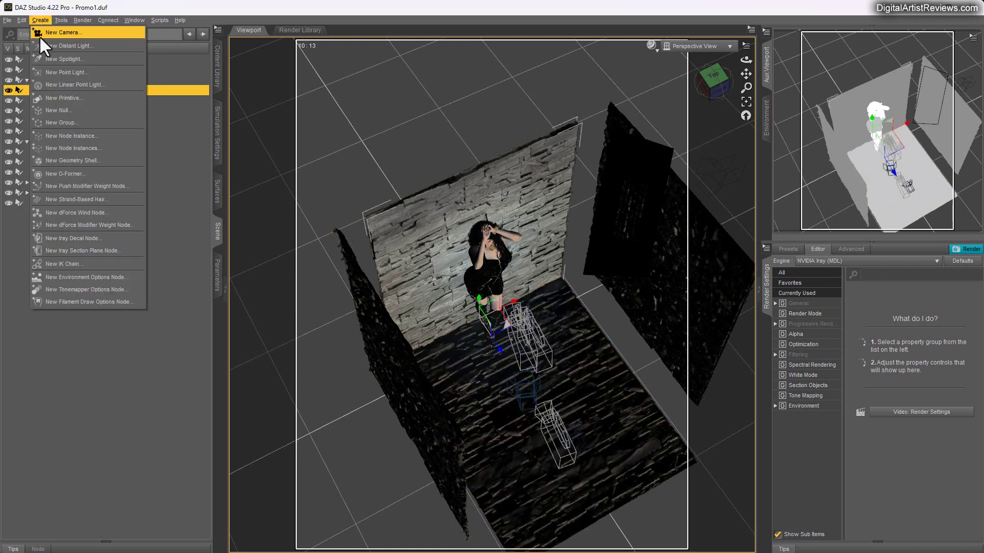
pyautogui.click(56, 133)
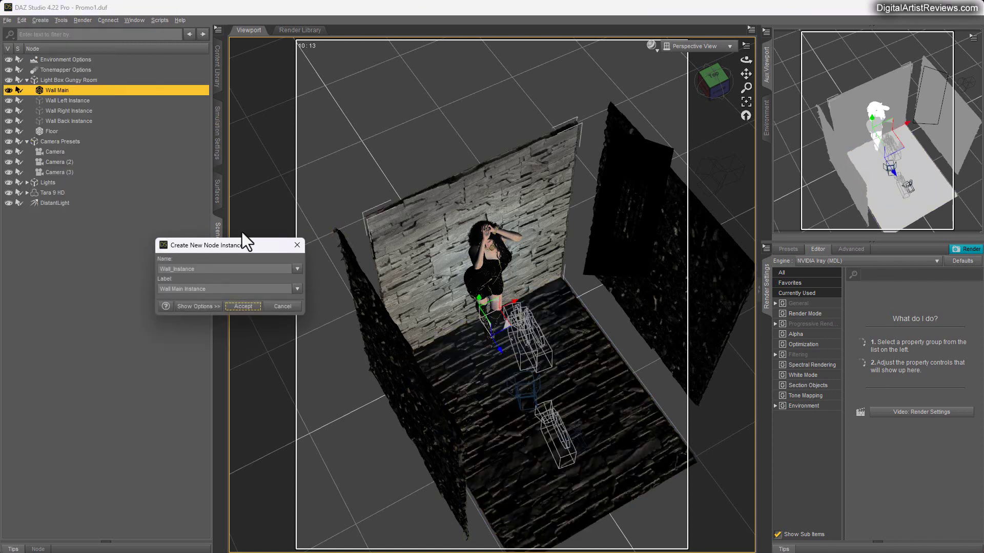
pyautogui.click(242, 307)
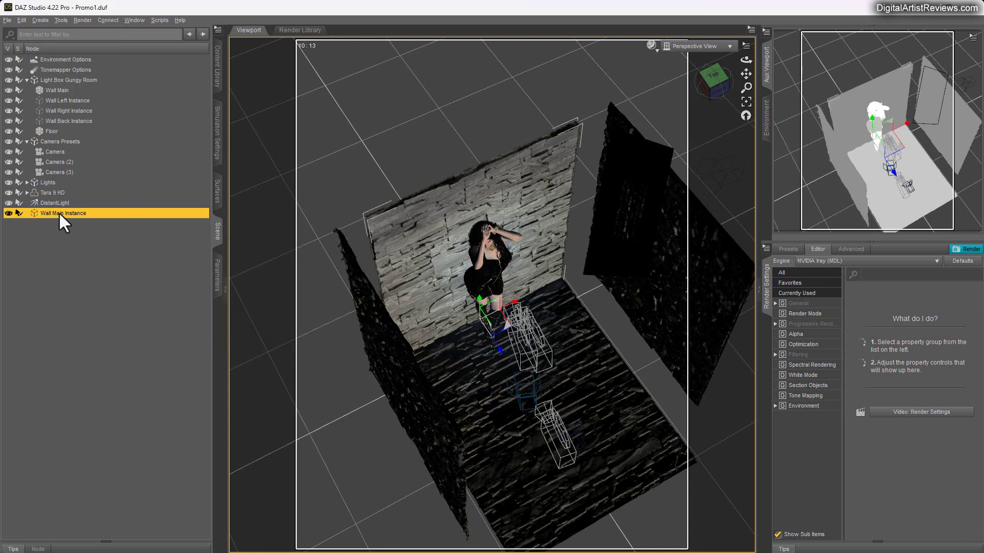
# Rotate the Wall Main Instance to -36.99 in Y and place it beside the character at X 57.21, Z 14.01
pyautogui.moveTo(507, 330); pyautogui.dragTo(327, 234)
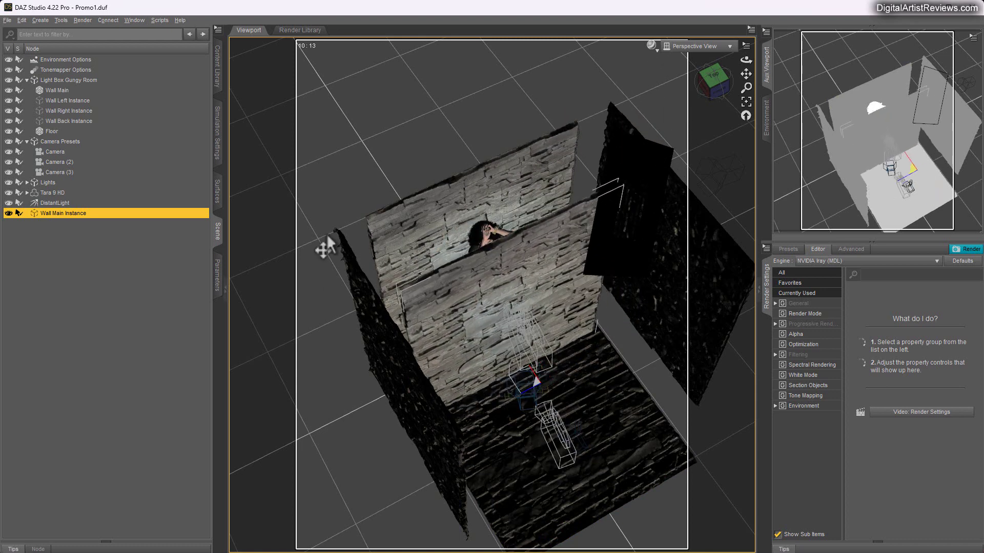
pyautogui.click(216, 274)
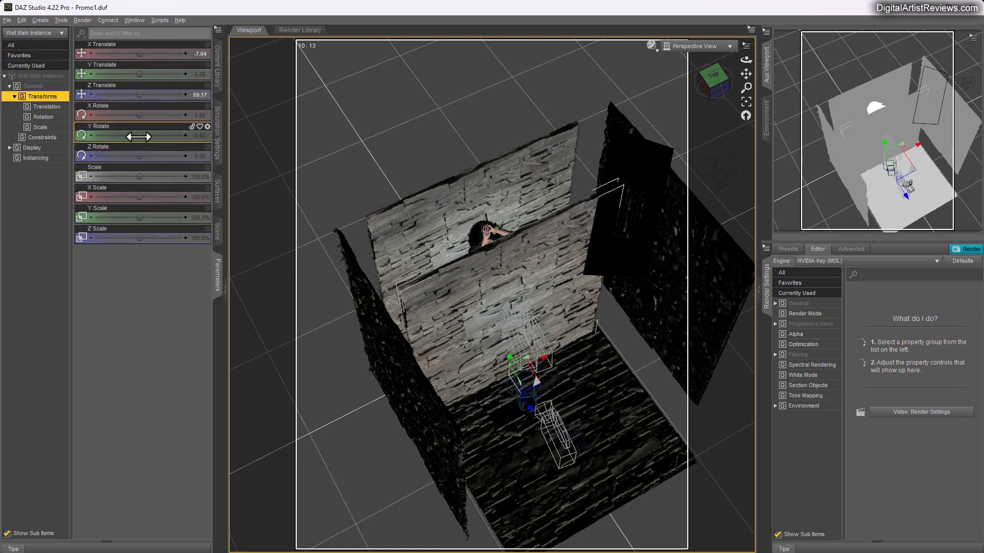
pyautogui.moveTo(122, 136); pyautogui.dragTo(119, 135)
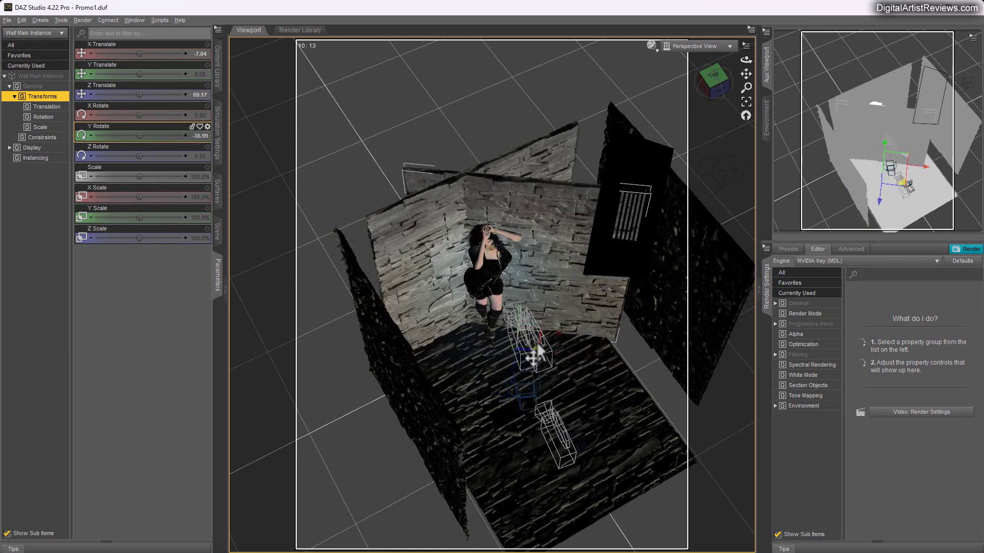
pyautogui.moveTo(521, 336); pyautogui.dragTo(552, 325)
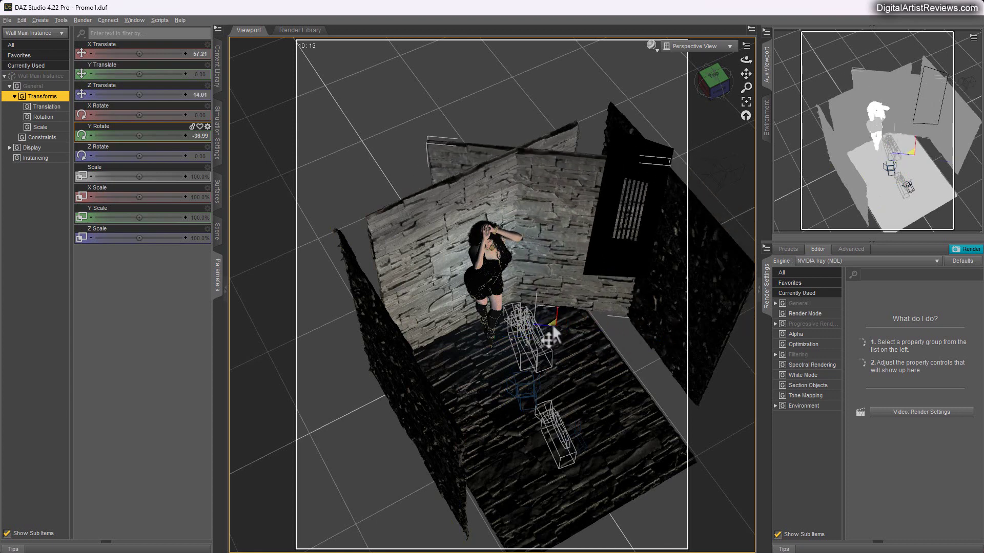
# Return the main viewport to Camera and set its draw style to NVIDIA Iray
pyautogui.click(685, 47)
pyautogui.click(669, 133)
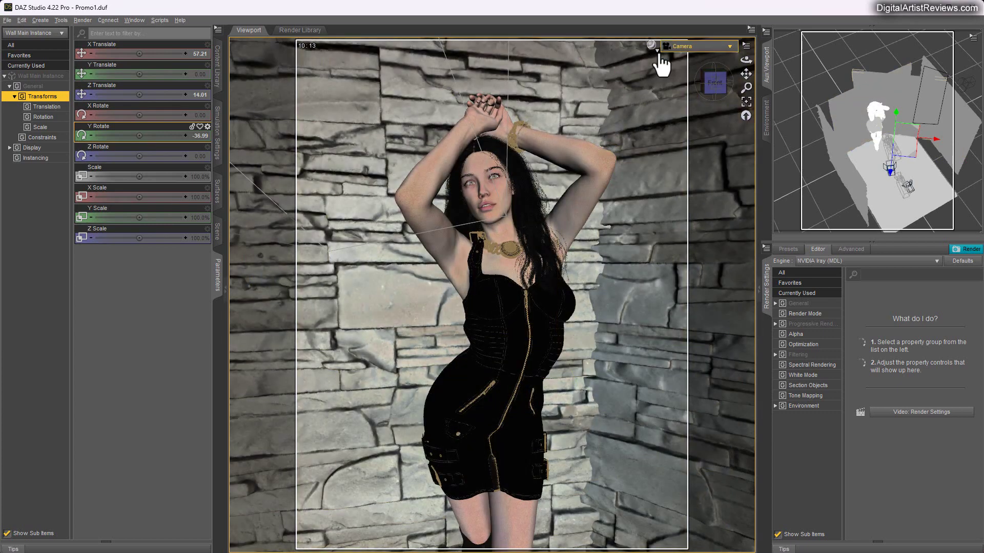
pyautogui.click(656, 50)
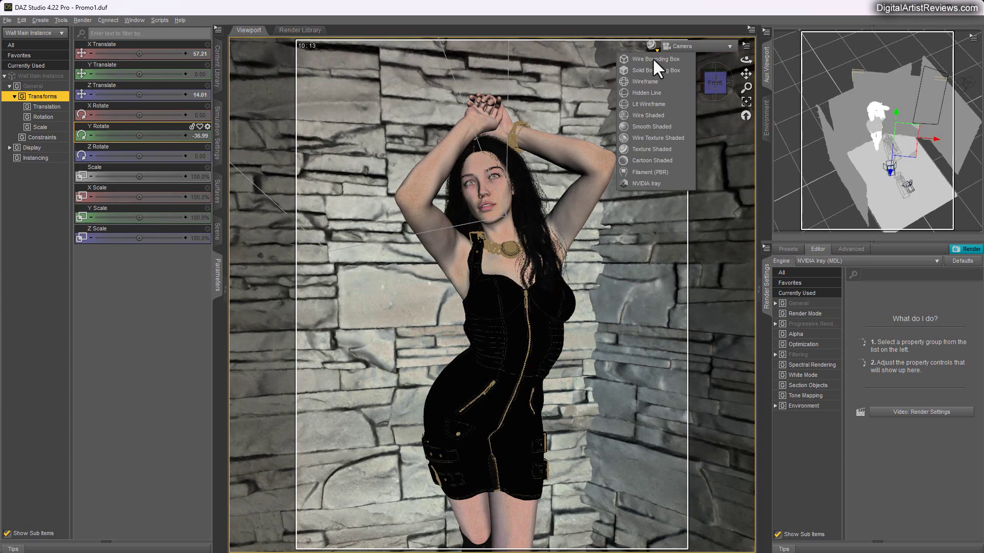
pyautogui.click(640, 184)
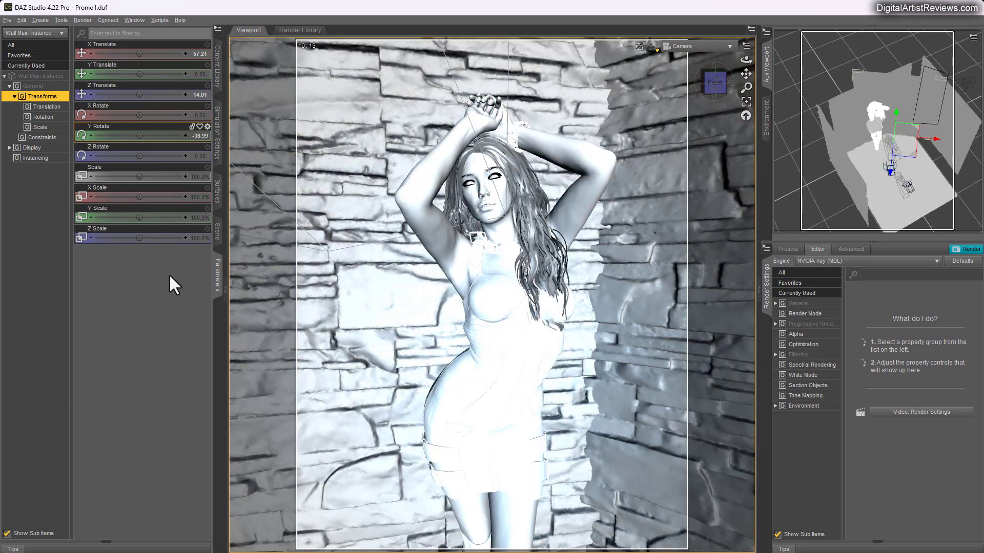
# Hide the DistantLight node so the Iray preview uses only the room's own lights
pyautogui.click(216, 237)
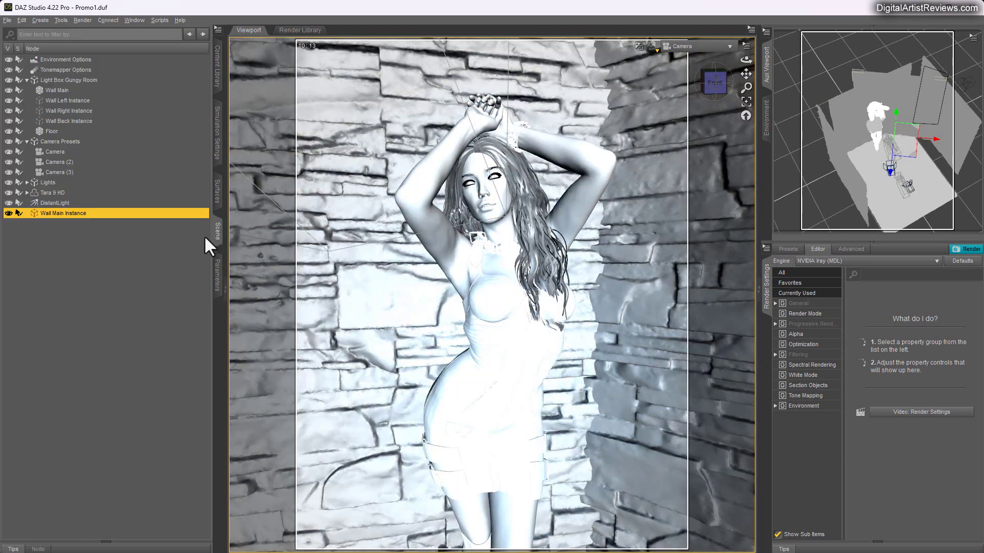
pyautogui.click(41, 203)
pyautogui.click(7, 204)
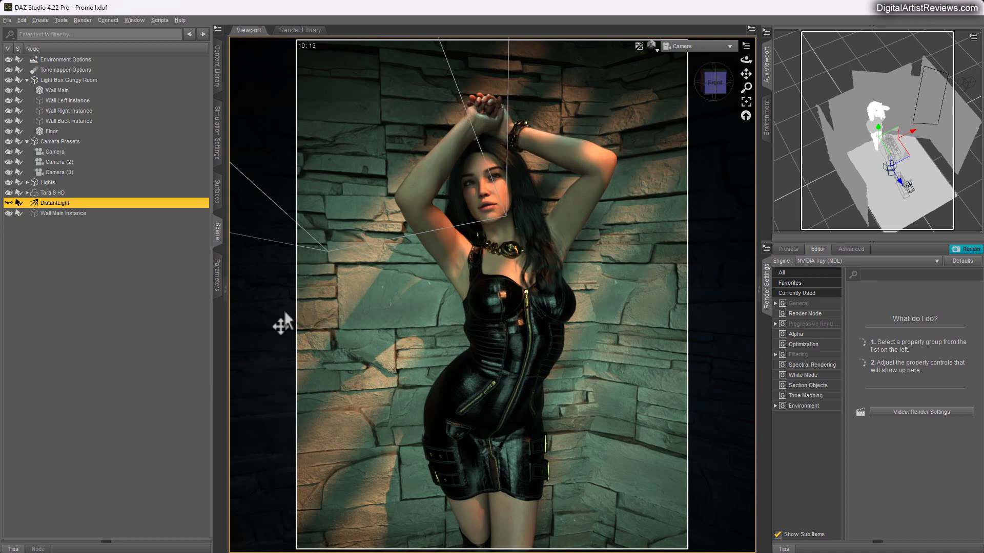
# Delete the Wall Main Instance from the scene
pyautogui.click(50, 213)
pyautogui.rightClick(50, 213)
pyautogui.click(63, 230)
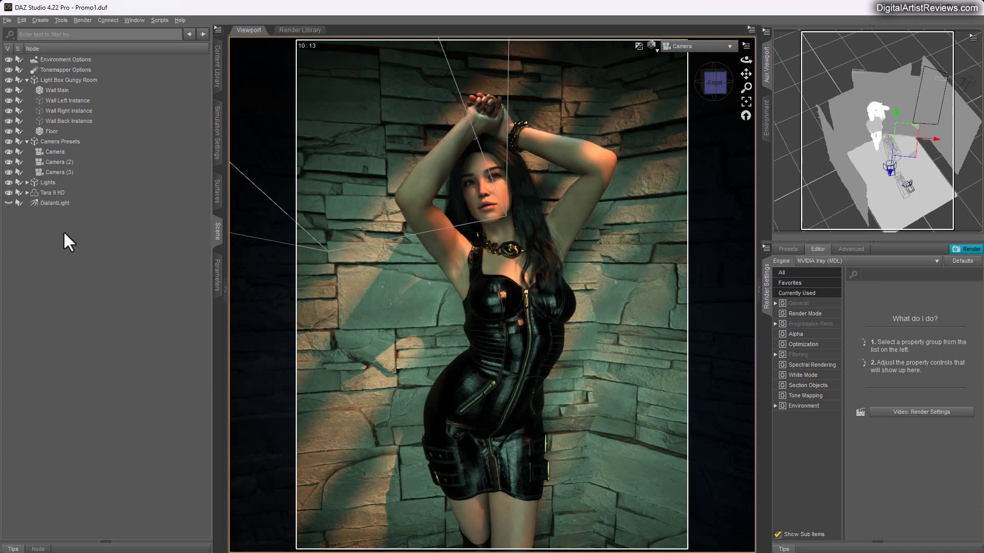
# Expand the Lights group and set the auxiliary viewport to look through the Key Light
pyautogui.click(27, 182)
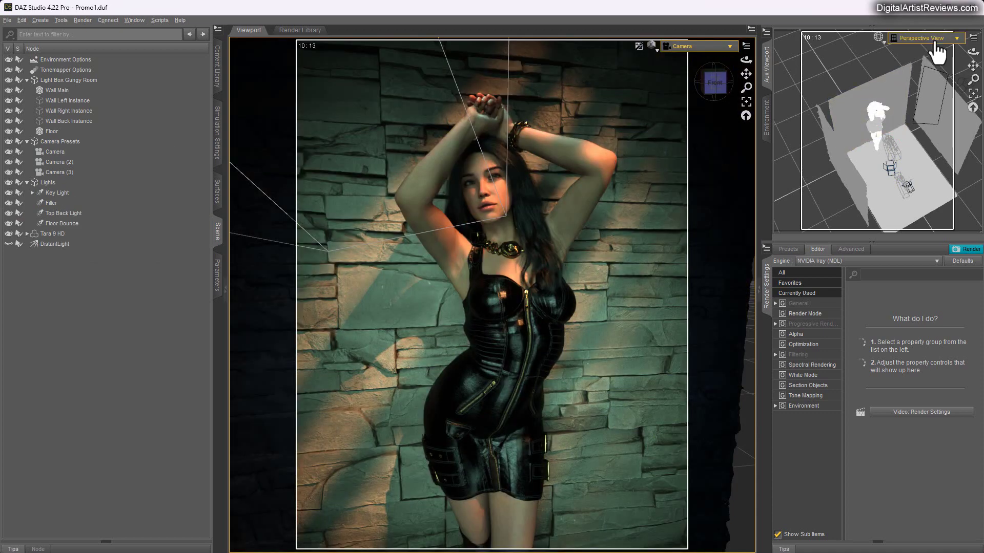
pyautogui.click(936, 43)
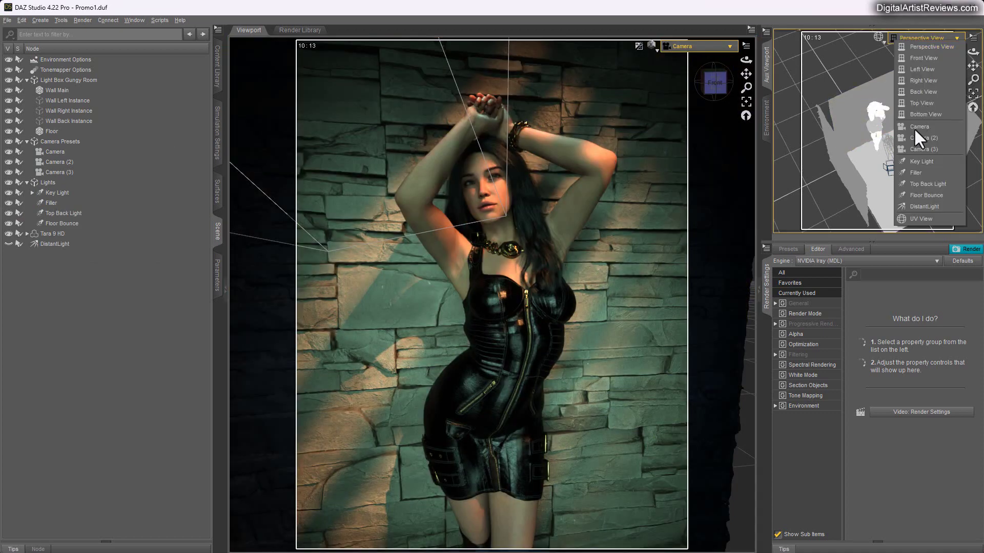
pyautogui.click(915, 163)
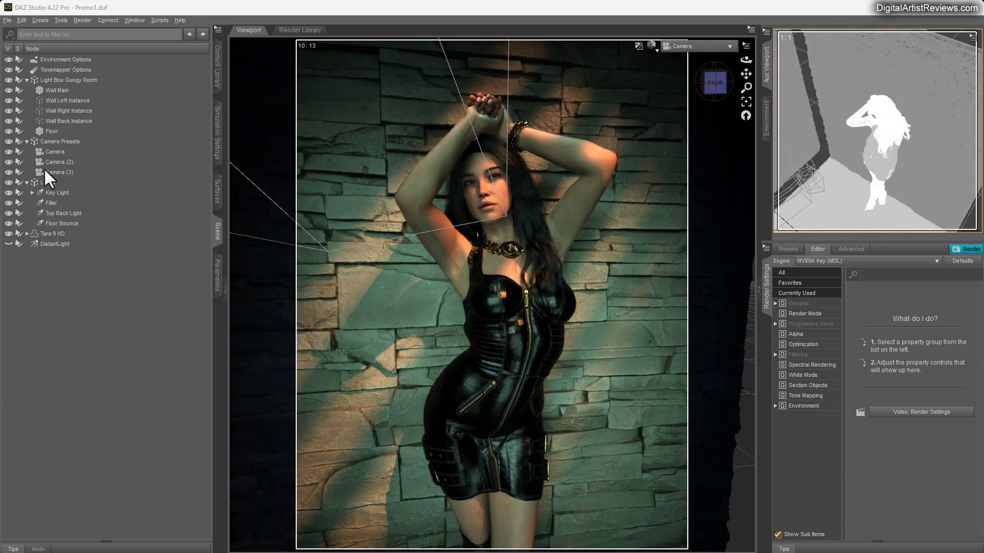
# Select the Light Filter nested under the Key Light and set the auxiliary viewport's draw style to NVIDIA Iray
pyautogui.click(52, 193)
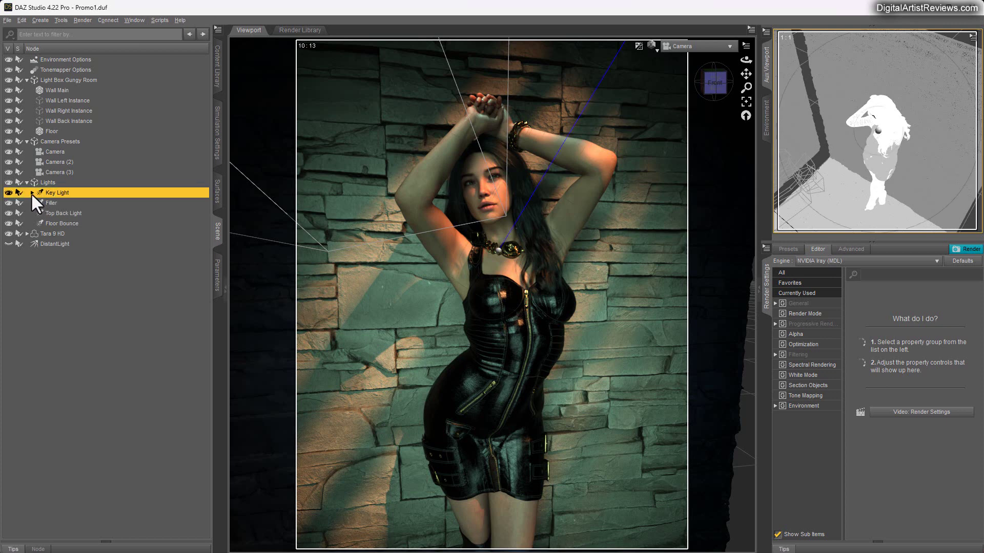
pyautogui.click(32, 193)
pyautogui.click(56, 203)
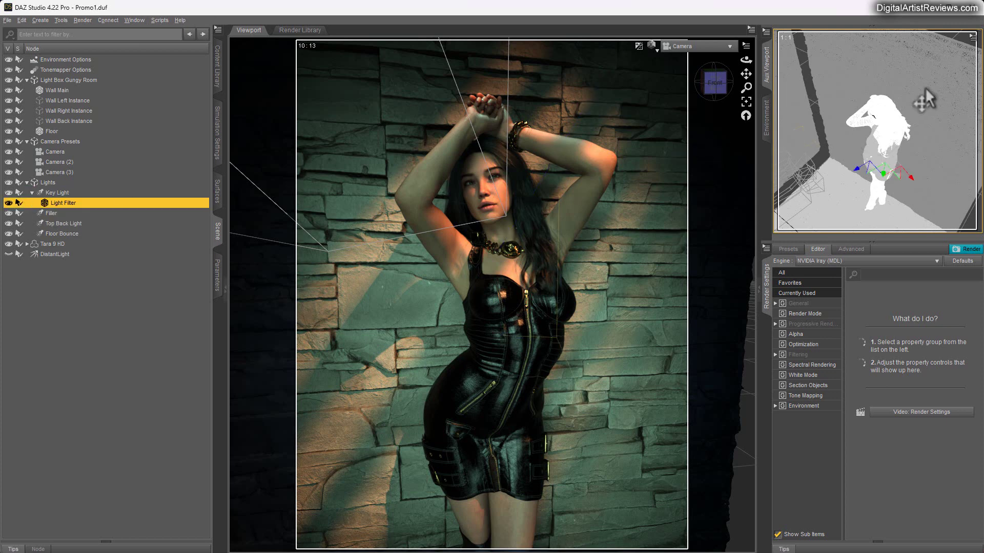
pyautogui.click(878, 38)
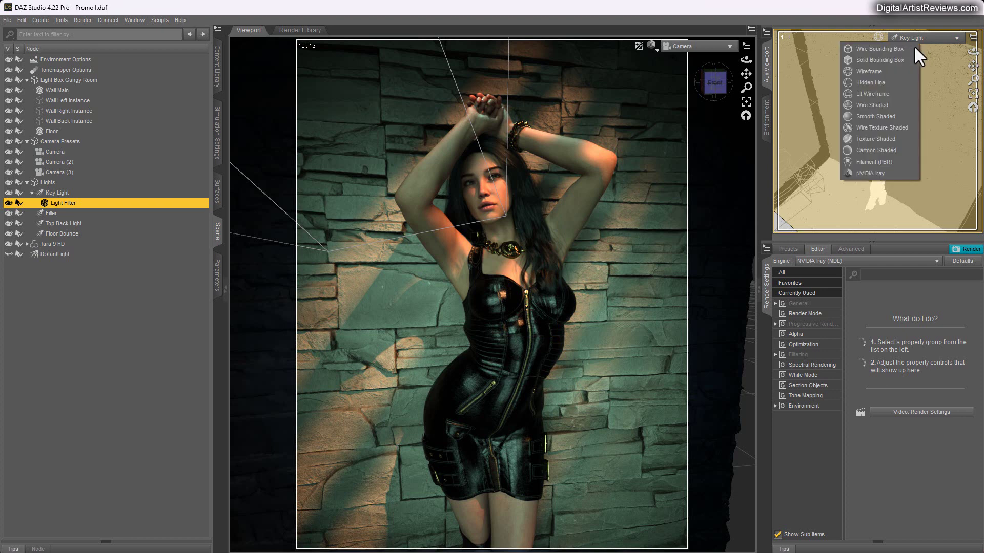
pyautogui.click(865, 139)
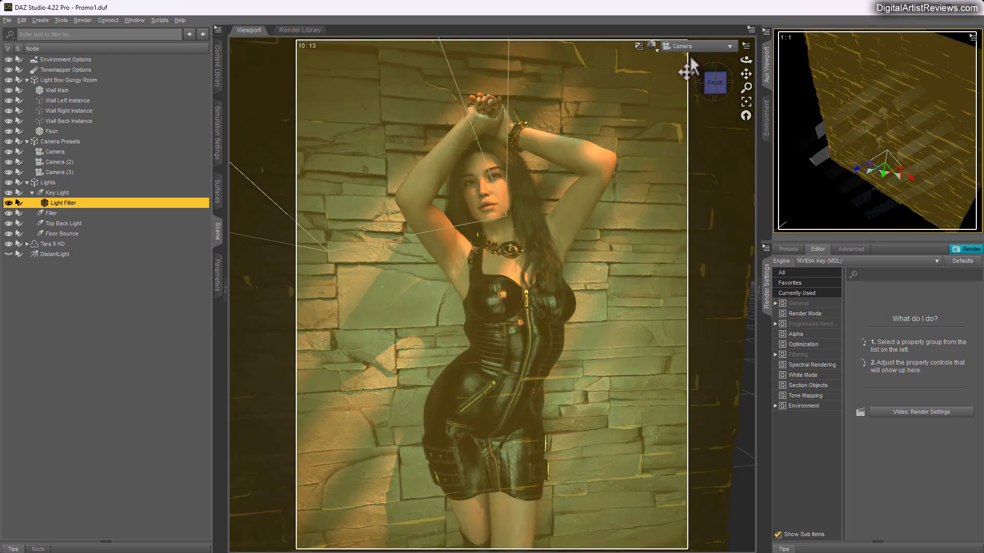
# Switch the main viewport to Camera (2) and move the Wall Right Instance to an X Translate of about 70.71
pyautogui.click(729, 47)
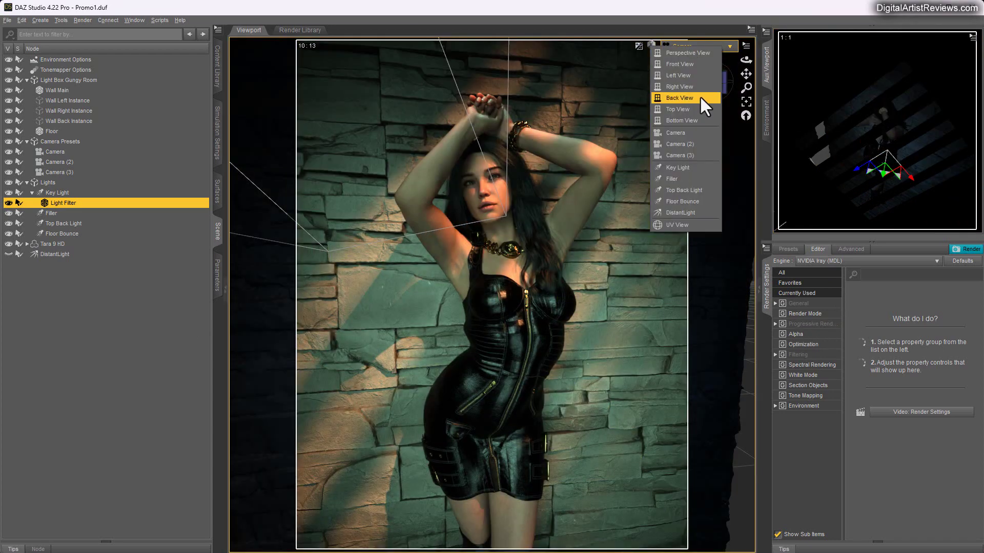
pyautogui.click(681, 144)
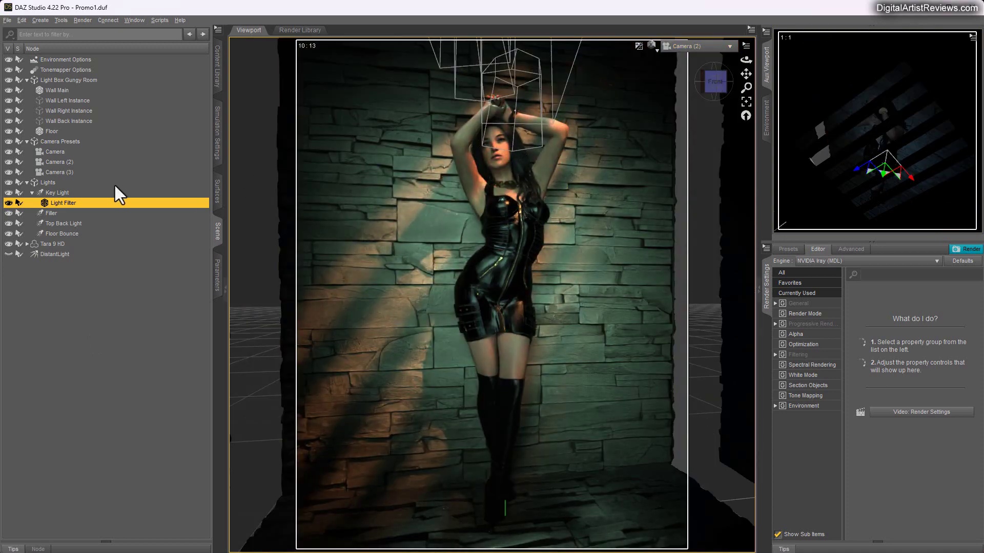
pyautogui.click(64, 111)
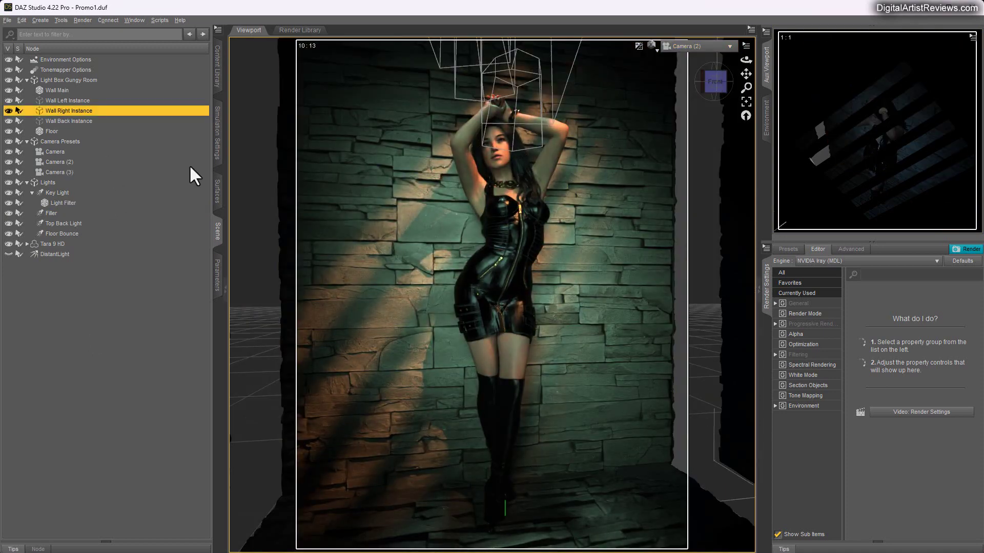
pyautogui.click(217, 275)
pyautogui.moveTo(139, 54); pyautogui.dragTo(121, 54)
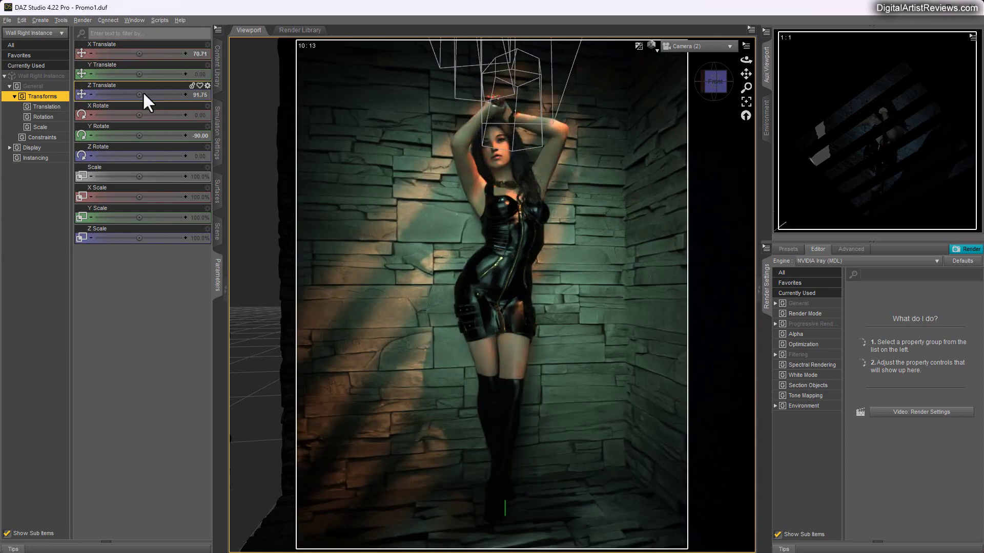
# Move the Wall Left Instance inward to an X Translate of about -80.20
pyautogui.click(218, 234)
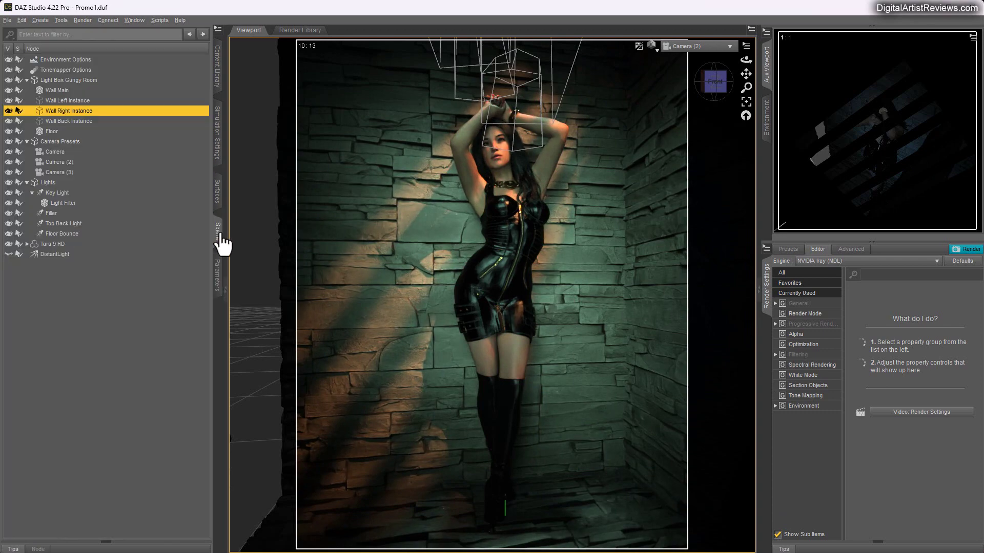
pyautogui.click(67, 101)
pyautogui.click(218, 274)
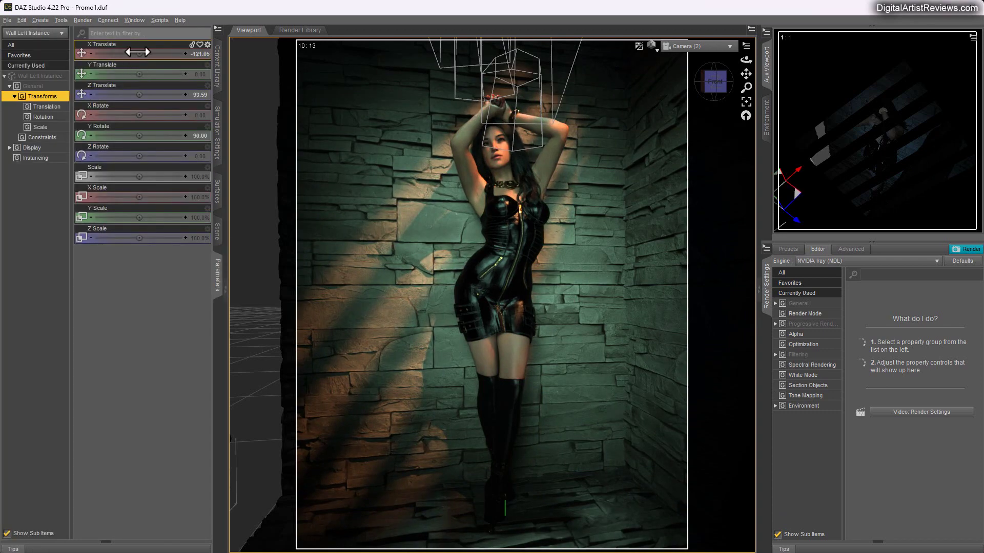
pyautogui.moveTo(137, 52)
pyautogui.mouseDown()
pyautogui.moveTo(171, 52)
pyautogui.moveTo(152, 52)
pyautogui.mouseUp()
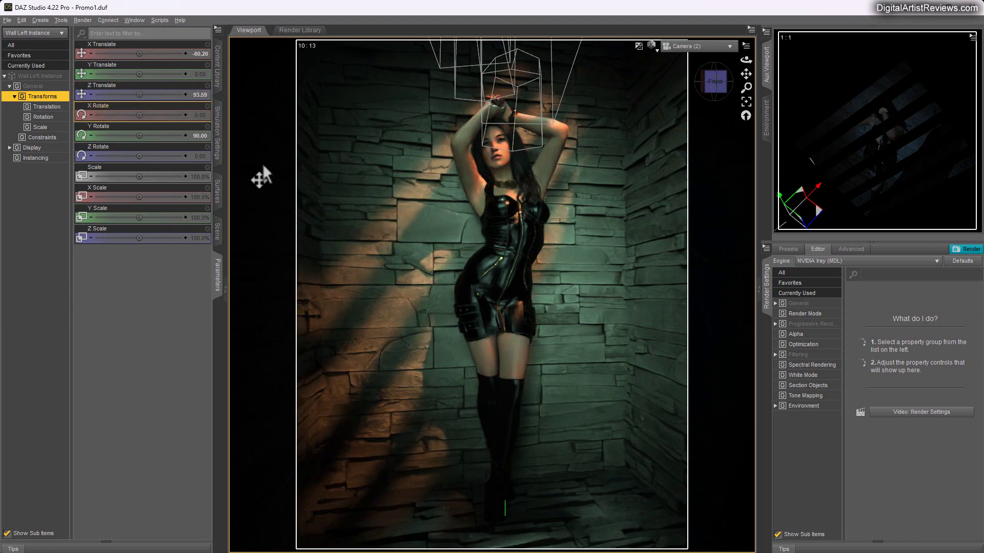
# Set the Key Light's disc height and width to 1 for harder filter shadows
pyautogui.click(217, 233)
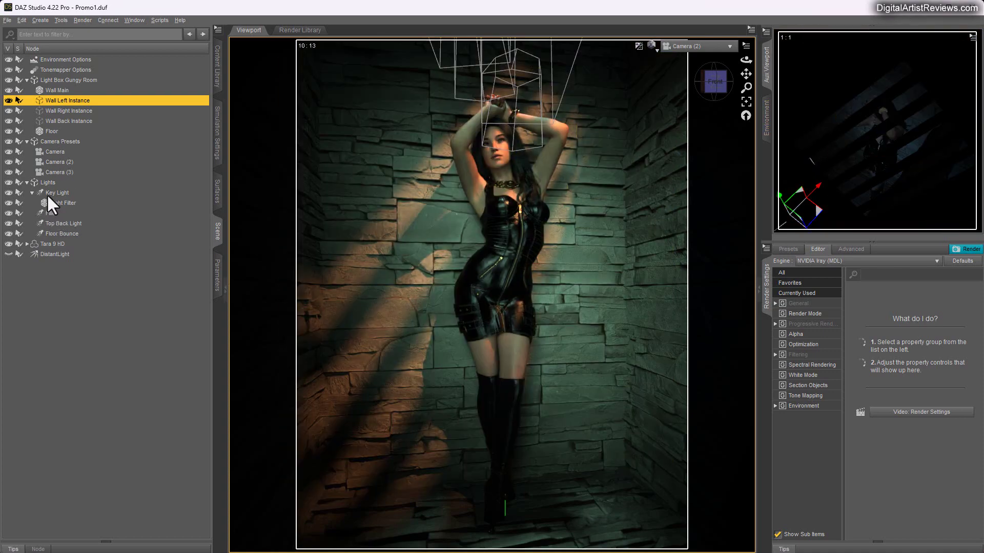
pyautogui.click(47, 194)
pyautogui.click(215, 276)
pyautogui.click(27, 158)
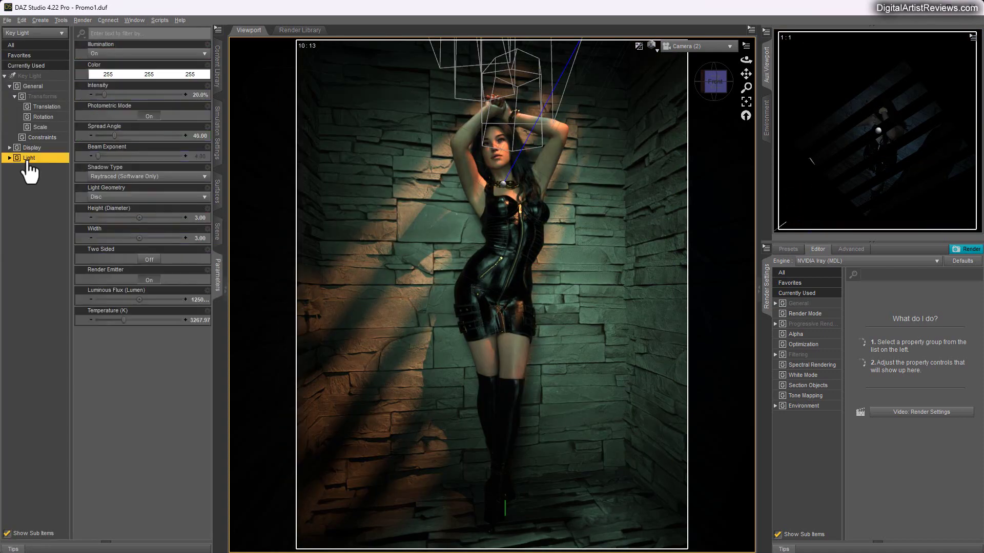
pyautogui.click(200, 217)
pyautogui.write('1')
pyautogui.press('Return')
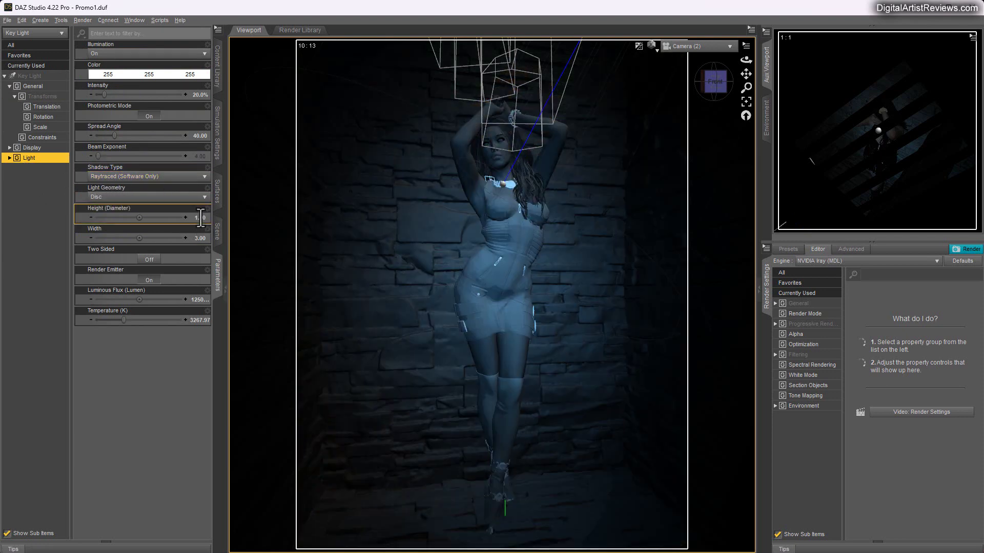
pyautogui.click(194, 236)
pyautogui.write('1')
pyautogui.press('Return')
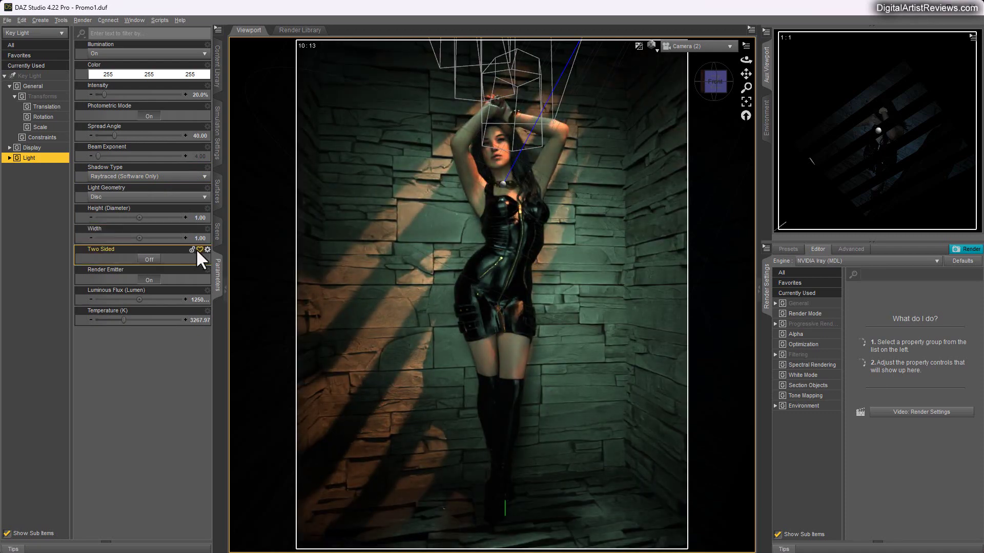
# Set the Key Light's disc height and width to 10 to soften the filter shadows
pyautogui.click(199, 218)
pyautogui.write('1')
pyautogui.press('Return')
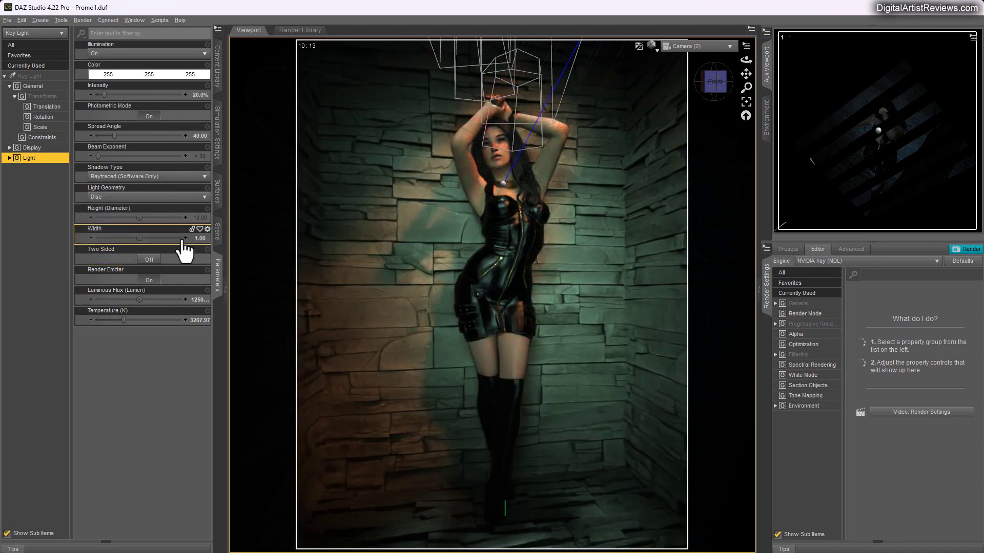
pyautogui.click(195, 238)
pyautogui.press('Return')
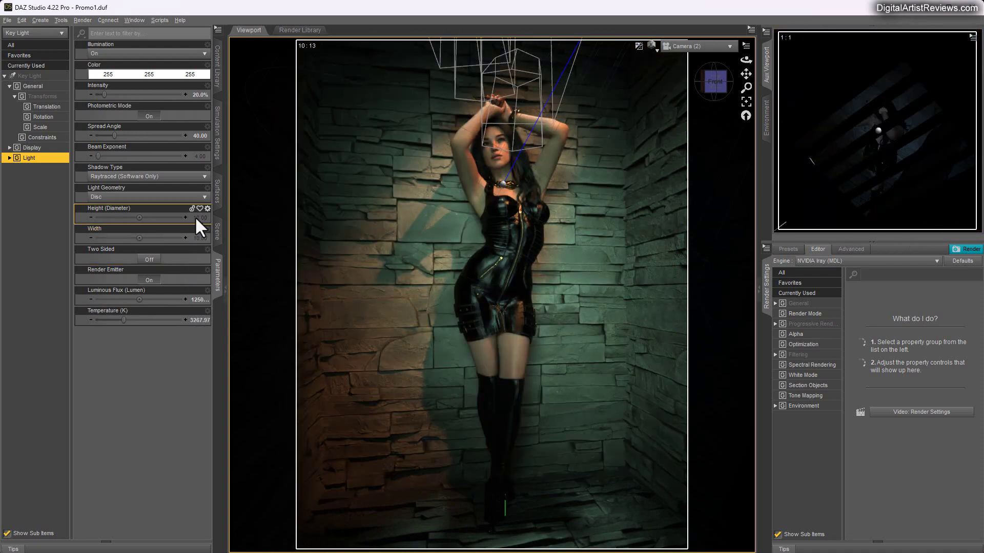
# Set the Key Light's disc height and width to 50
pyautogui.click(198, 218)
pyautogui.write('50')
pyautogui.press('Return')
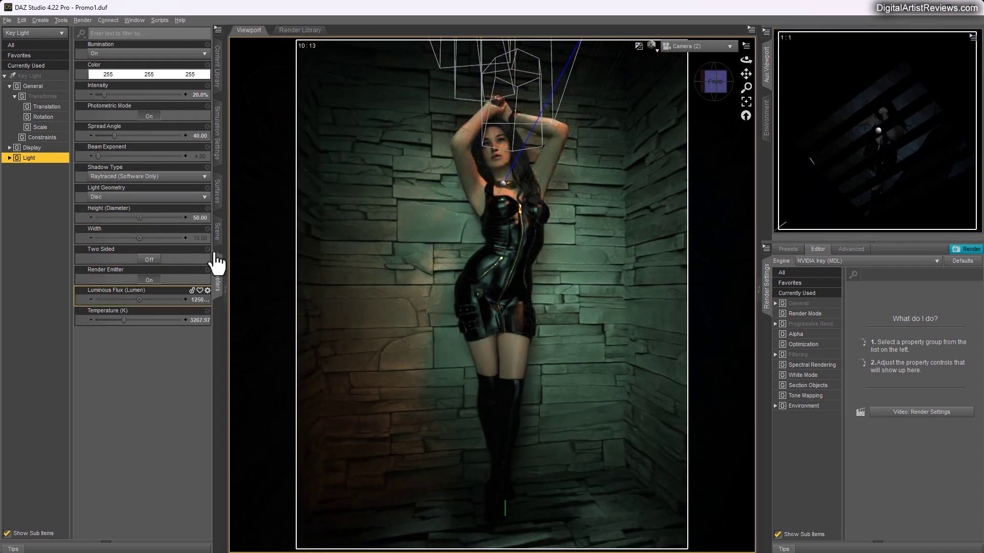
pyautogui.click(199, 239)
pyautogui.write('50')
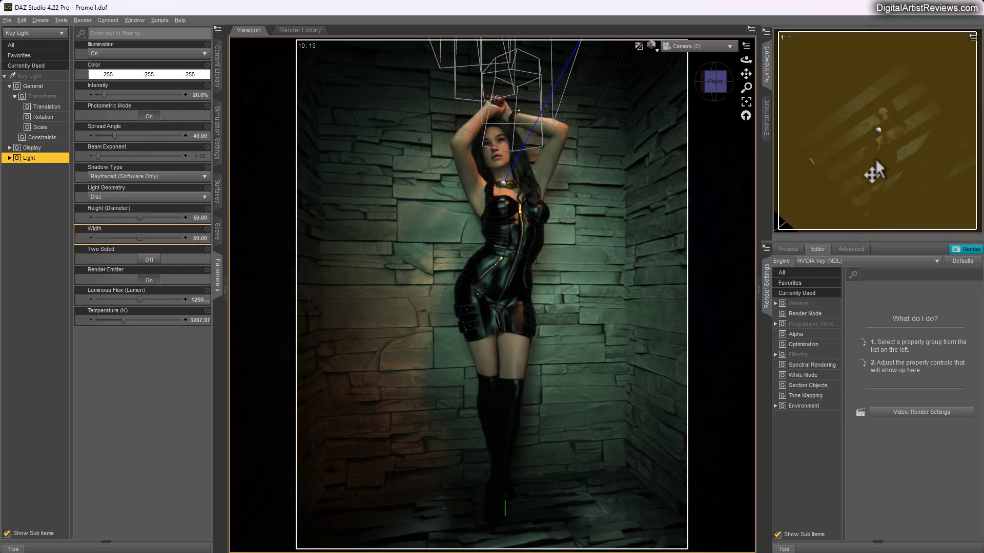
# Hide the Light Filter and the Key Light to compare the lighting, and make both visible again
pyautogui.click(218, 238)
pyautogui.click(53, 202)
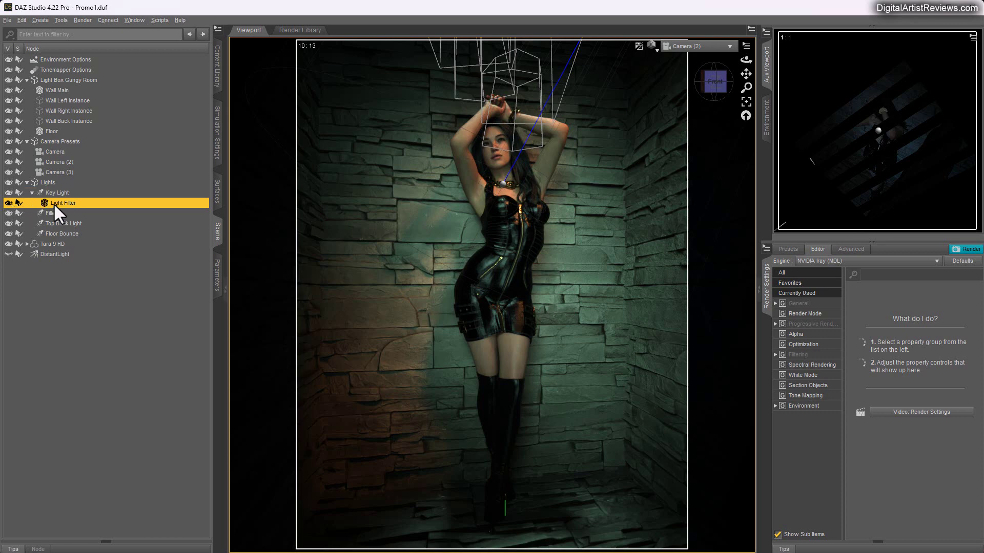
pyautogui.click(9, 203)
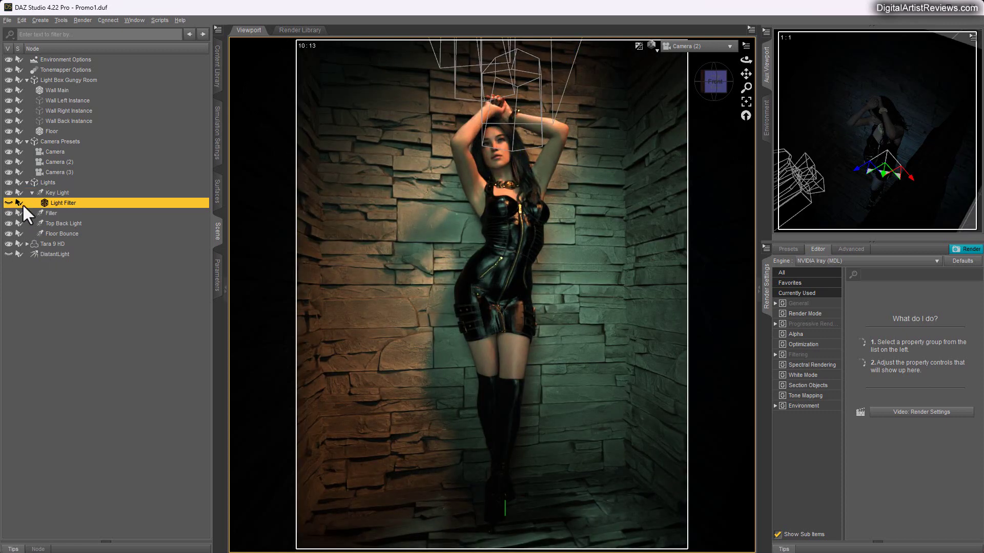
pyautogui.click(9, 193)
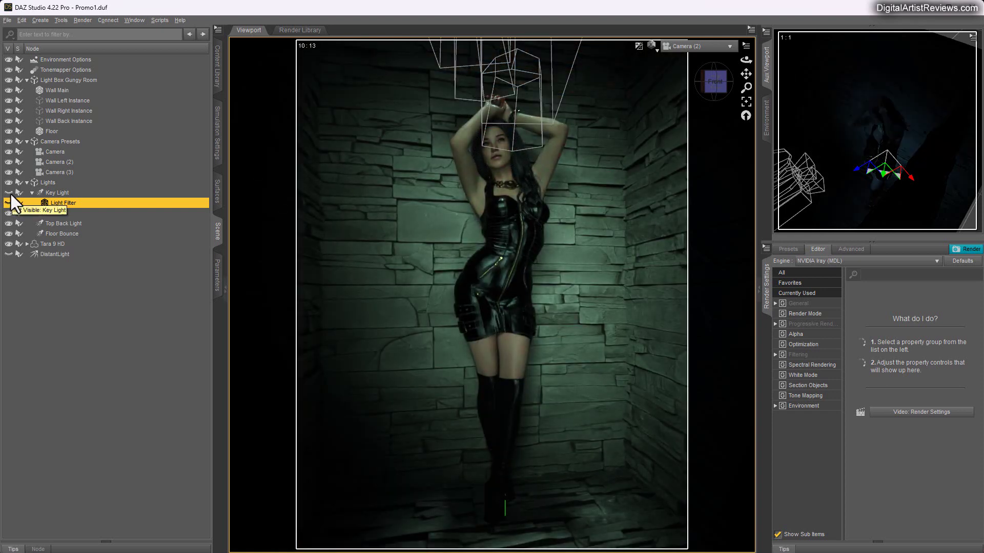
pyautogui.click(10, 194)
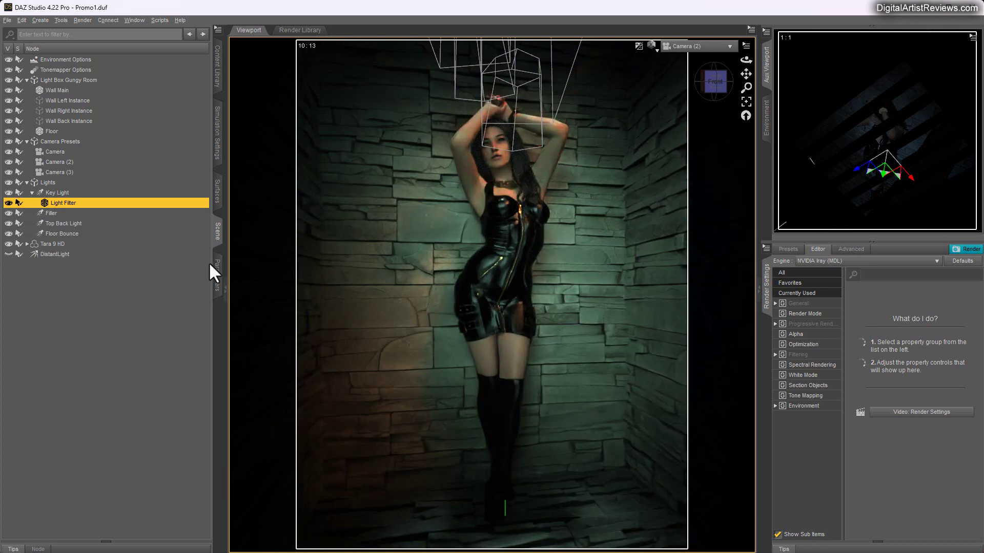
# Set the Key Light's disc height and width to 3
pyautogui.click(217, 276)
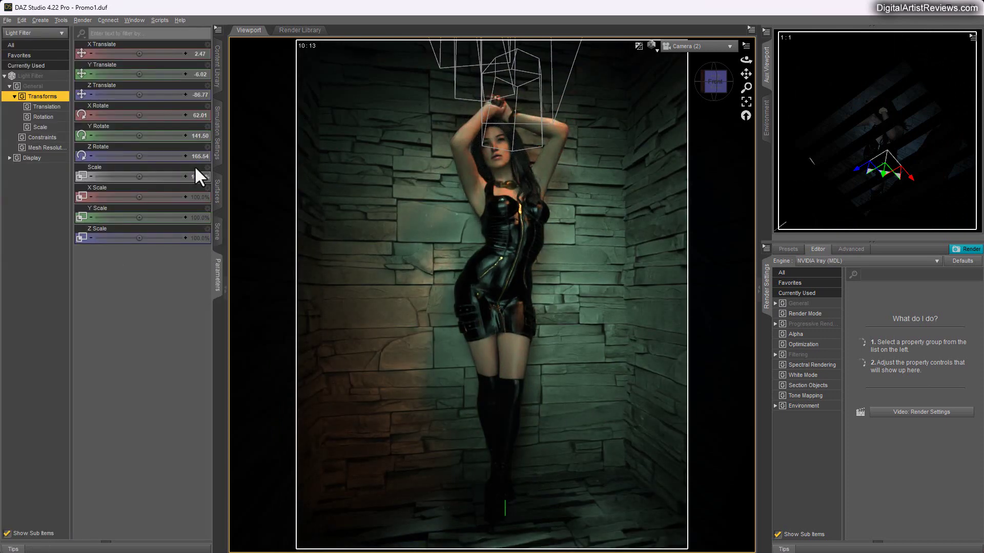
pyautogui.click(217, 231)
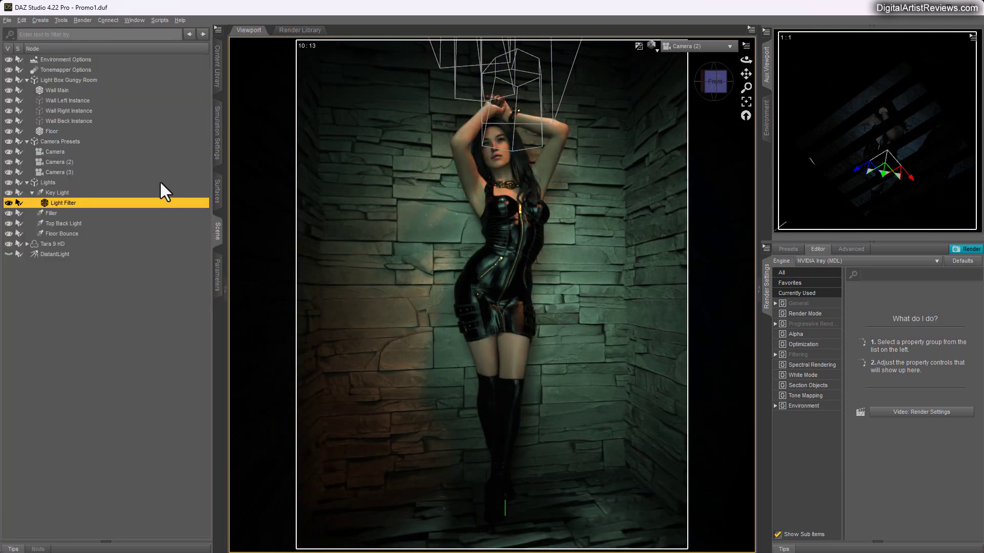
pyautogui.click(59, 193)
pyautogui.click(217, 271)
pyautogui.click(199, 218)
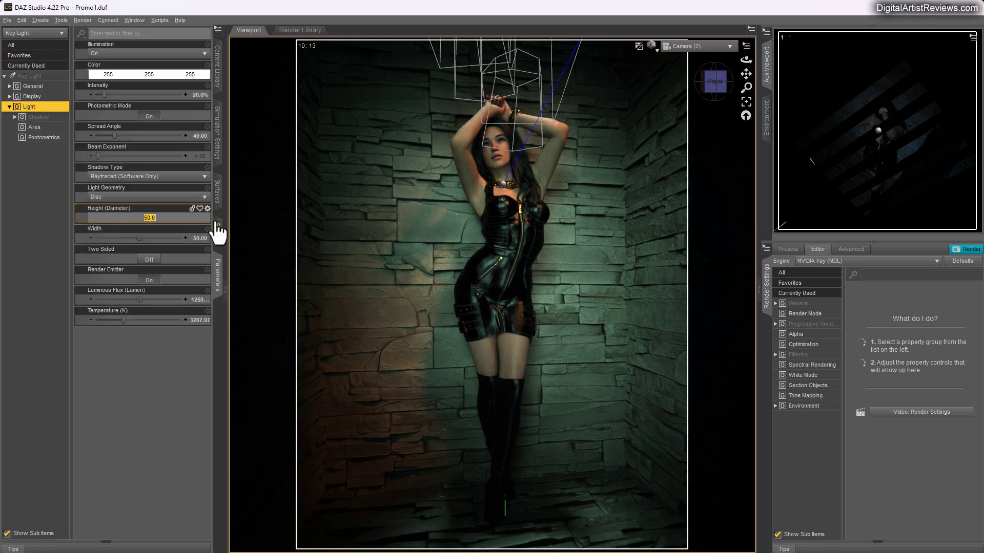
pyautogui.write('3')
pyautogui.press('Return')
pyautogui.click(203, 237)
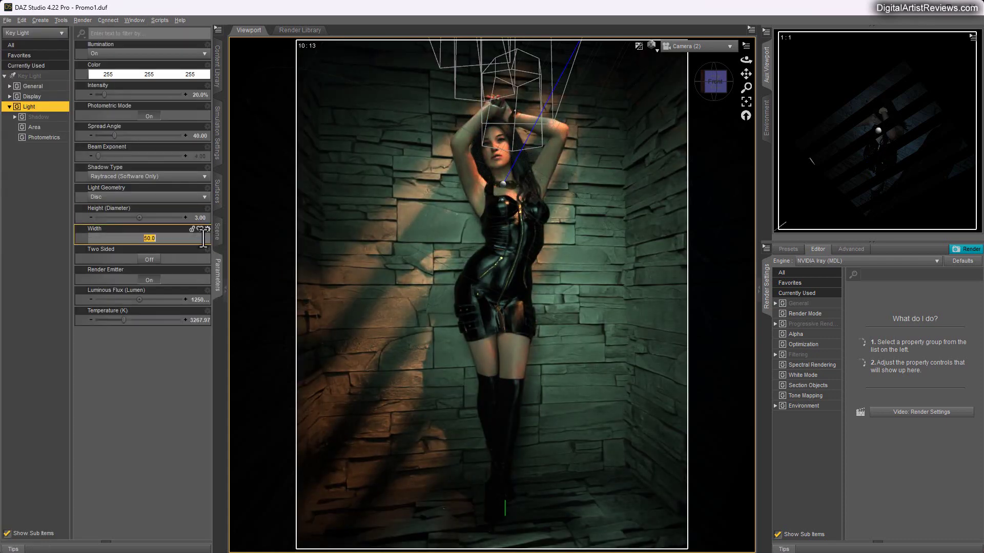
pyautogui.write('3')
pyautogui.press('Return')
# Move the Light Filter in the auxiliary viewport to about X 0.28, Y -3.46, Z -85.74
pyautogui.click(217, 231)
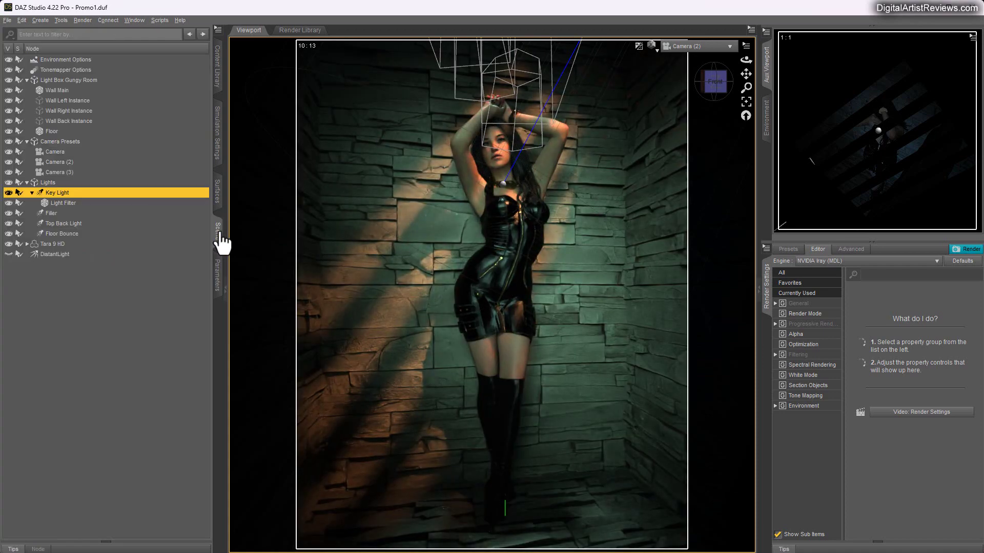
pyautogui.click(59, 203)
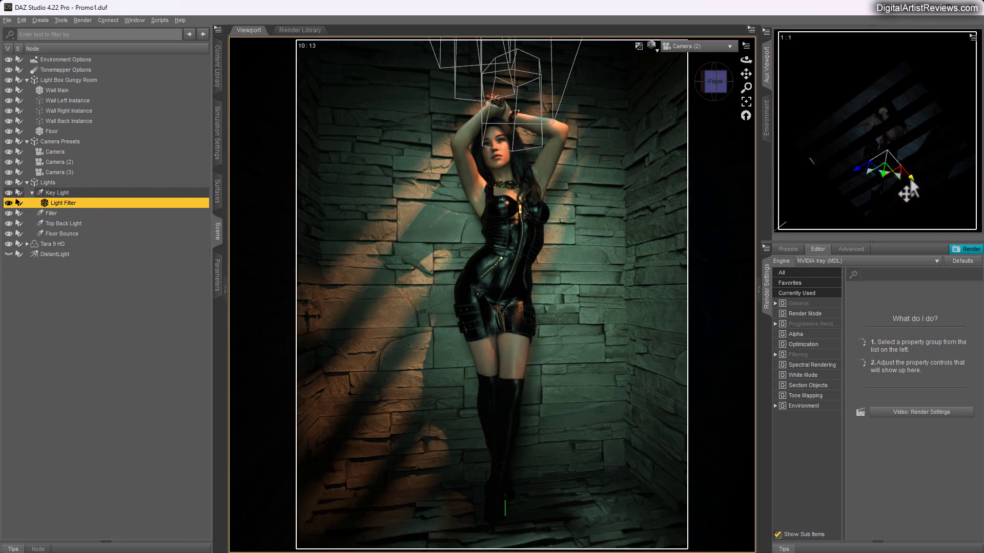
pyautogui.moveTo(910, 179)
pyautogui.mouseDown()
pyautogui.moveTo(916, 186)
pyautogui.moveTo(902, 173)
pyautogui.mouseUp()
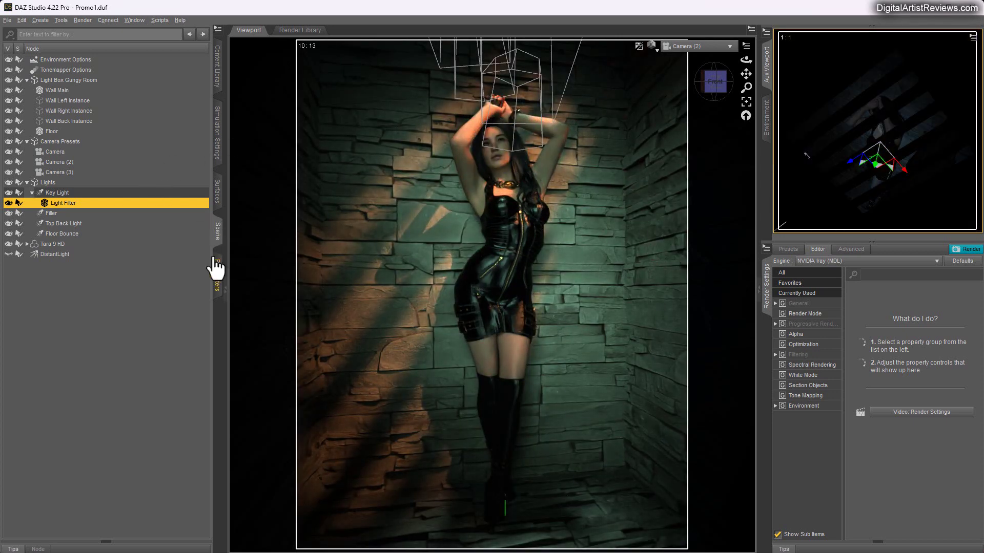
# Rotate the Light Filter to a Y Rotate of about 225.39 and move it to an X Translate of about -8.55
pyautogui.click(61, 20)
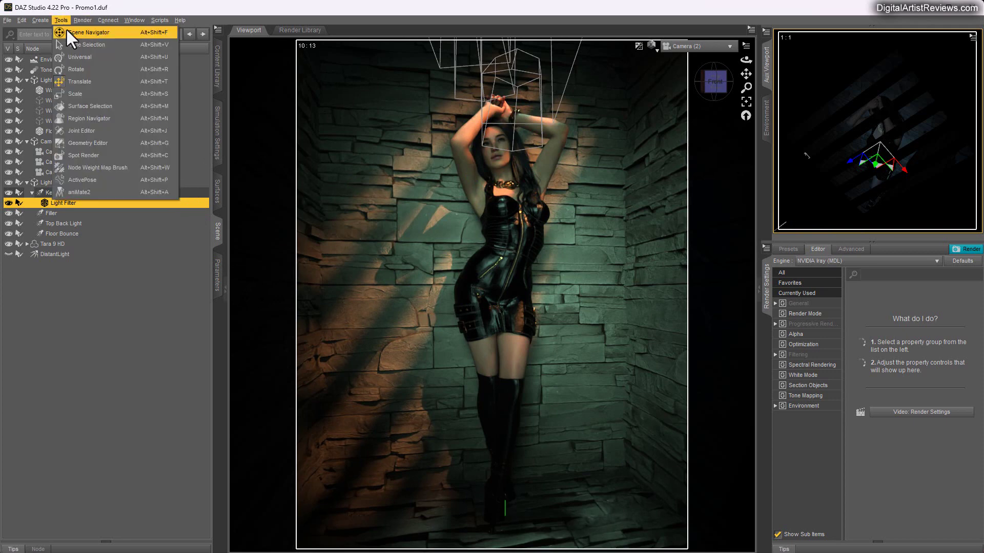
pyautogui.click(74, 71)
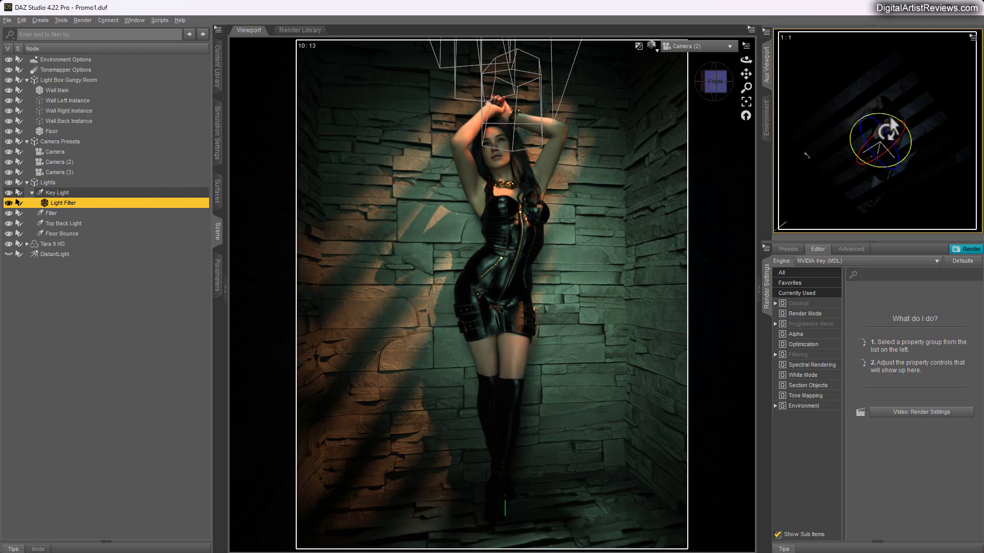
pyautogui.moveTo(894, 130); pyautogui.dragTo(874, 105)
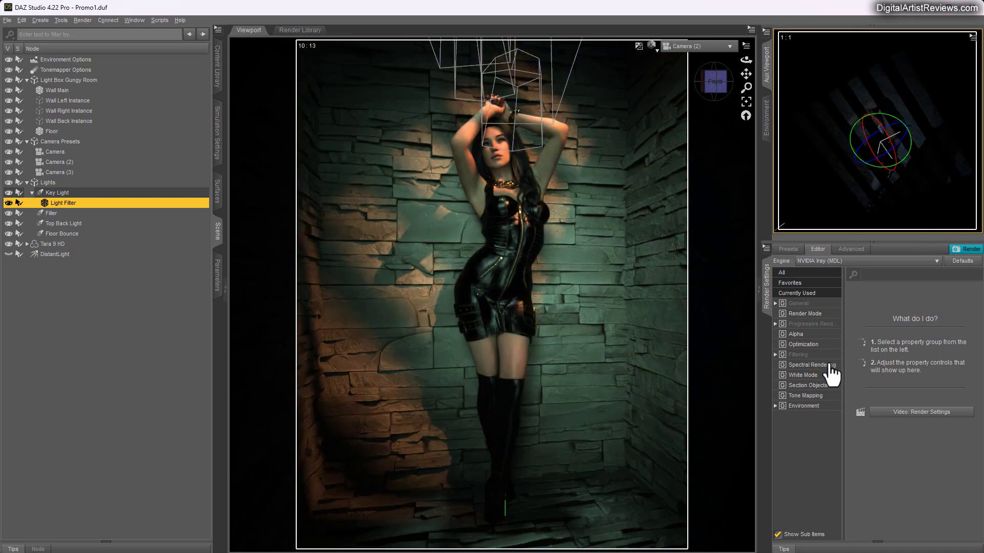
pyautogui.click(217, 276)
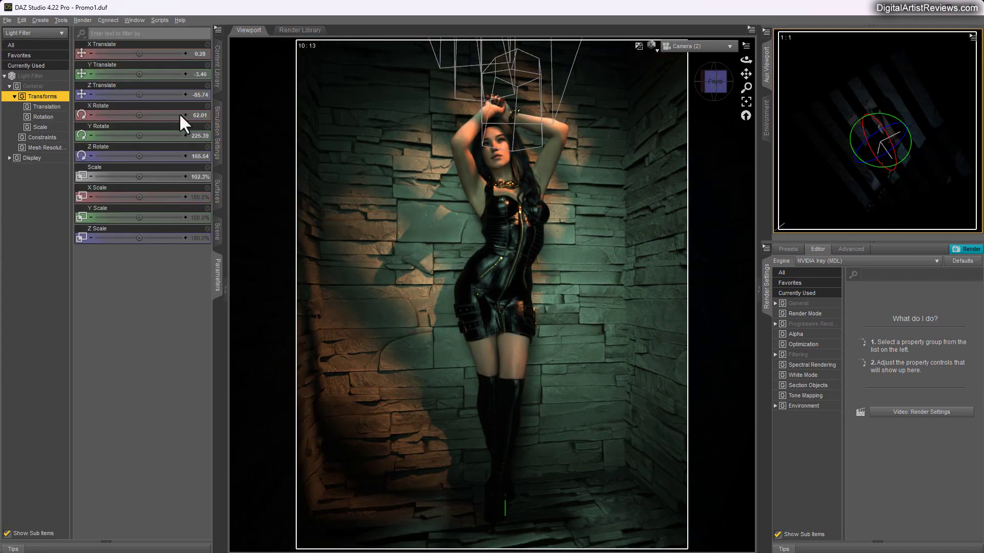
pyautogui.moveTo(139, 53); pyautogui.dragTo(126, 53)
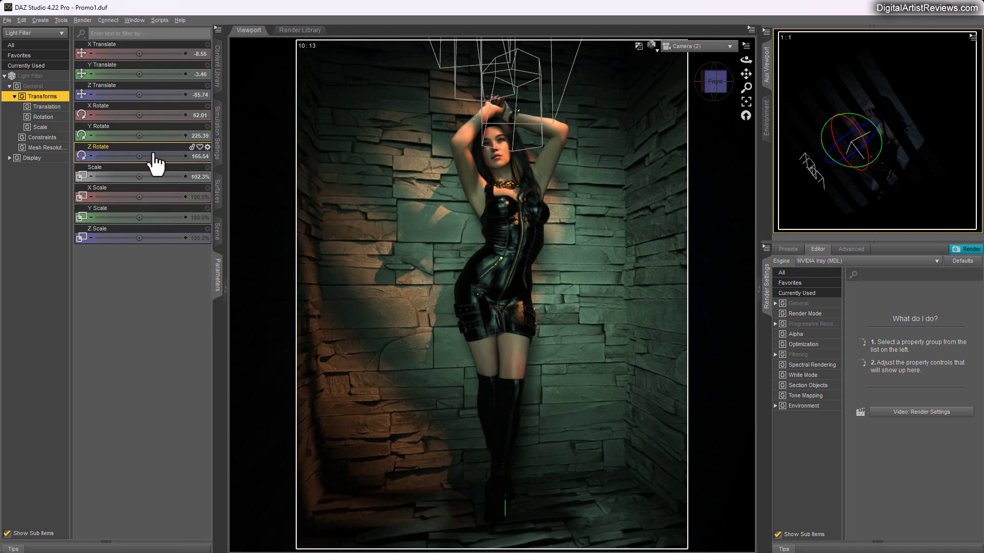
# Scale the Light Filter to about 76.1% and move it to about X Translate -2.56, Y Translate -2.33
pyautogui.moveTo(139, 176); pyautogui.dragTo(104, 176)
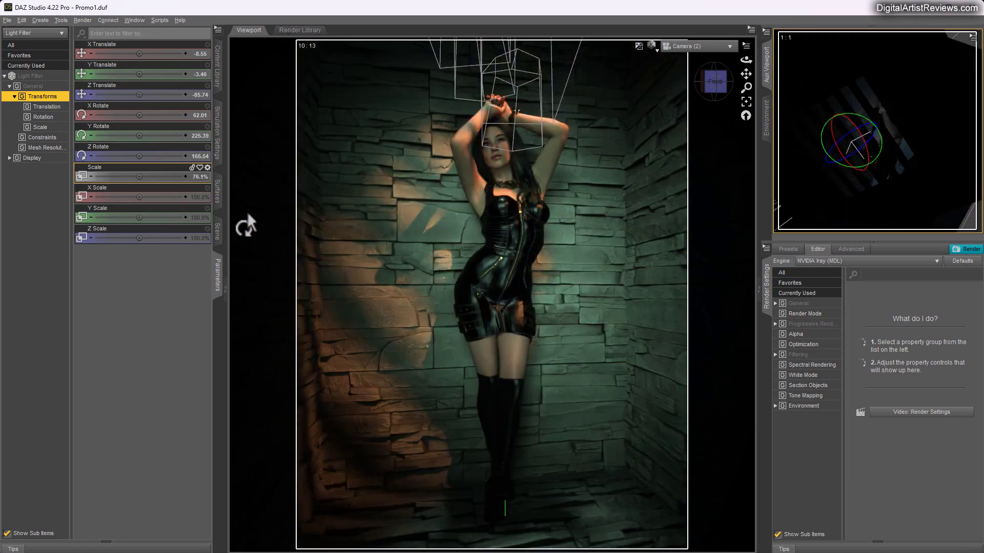
pyautogui.moveTo(139, 74); pyautogui.dragTo(163, 53)
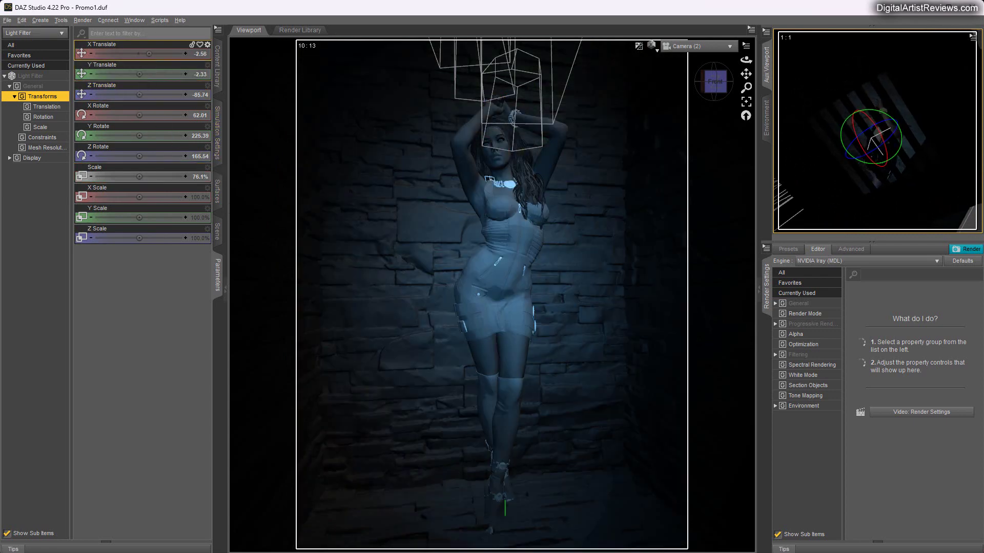
# Set the Cutout Opacity of the Light Filter's surface to 0.5
pyautogui.click(217, 231)
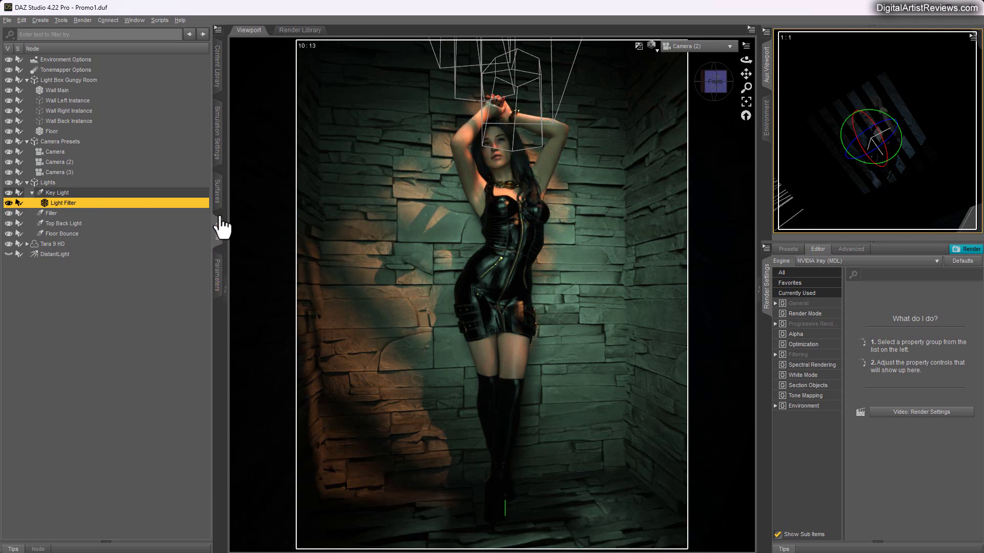
pyautogui.click(217, 194)
pyautogui.click(34, 86)
pyautogui.scroll(-10, 192, 346)
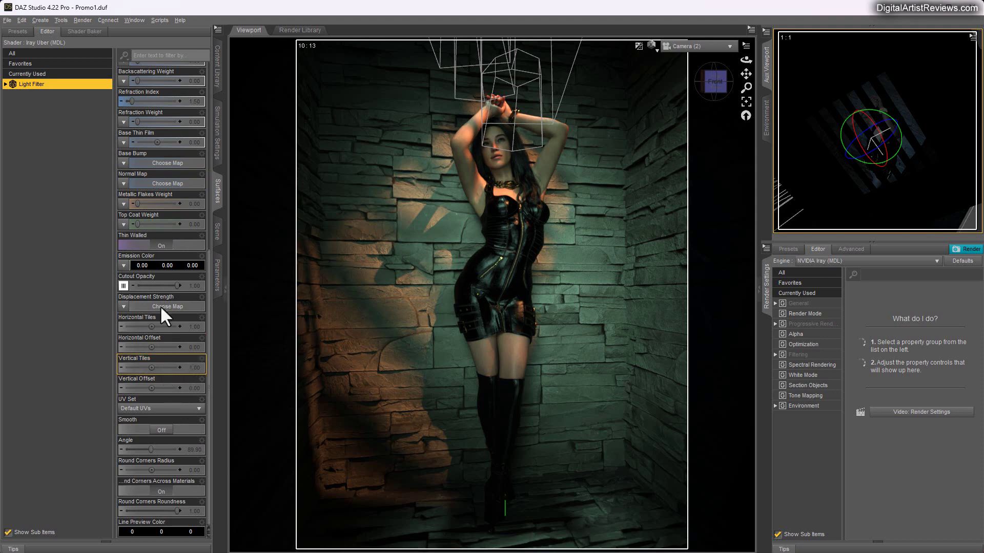
pyautogui.click(195, 285)
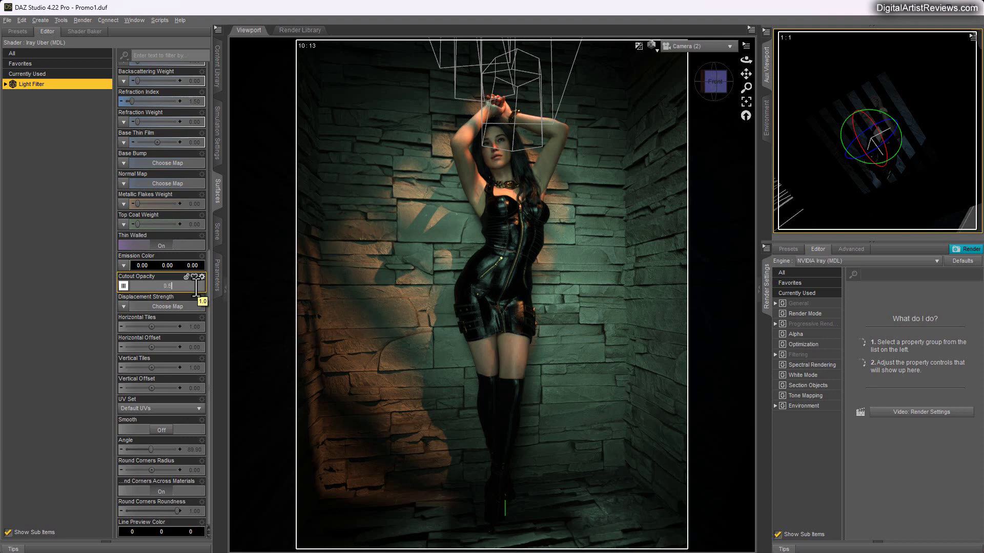
pyautogui.press('Return')
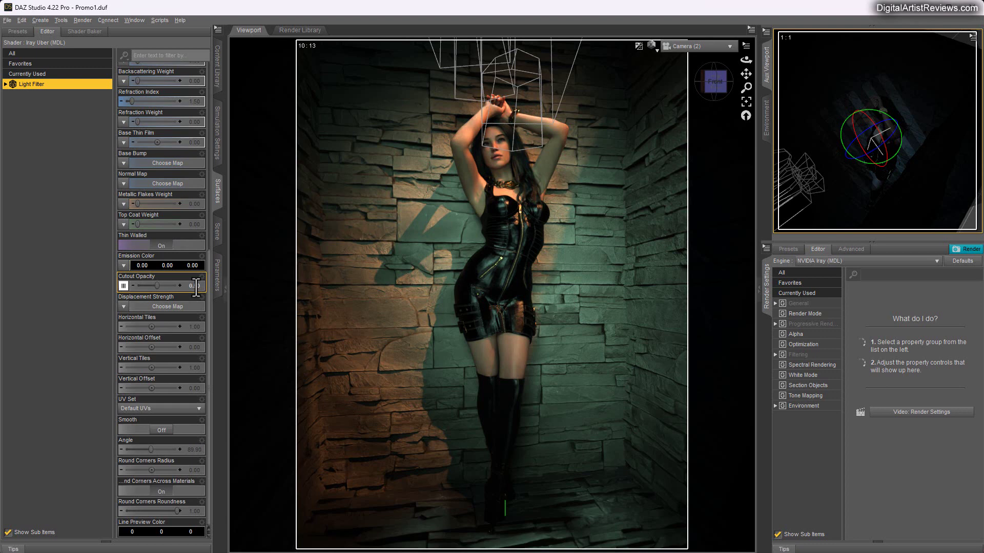
# Restore the Light Filter surface's Cutout Opacity to 1
pyautogui.click(193, 285)
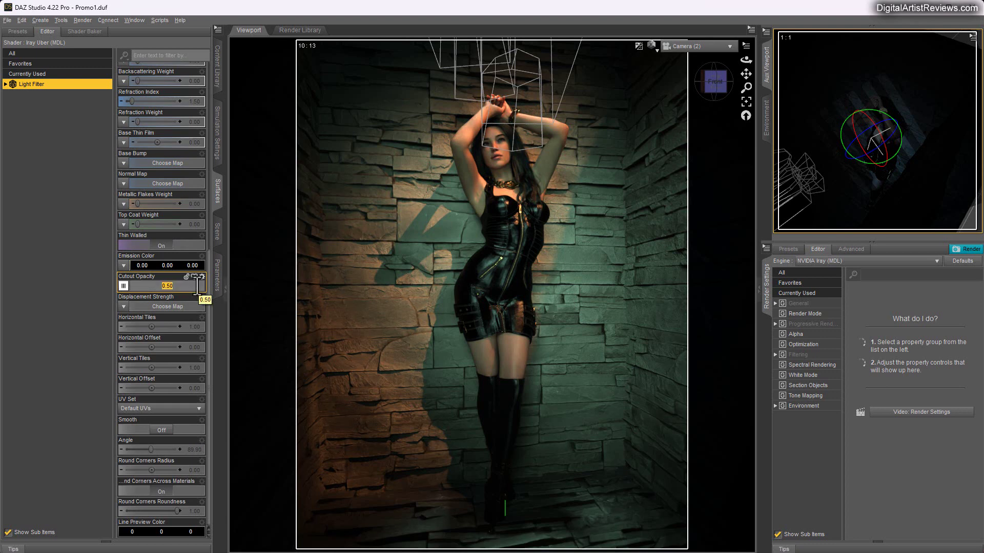
pyautogui.write('1')
pyautogui.press('Return')
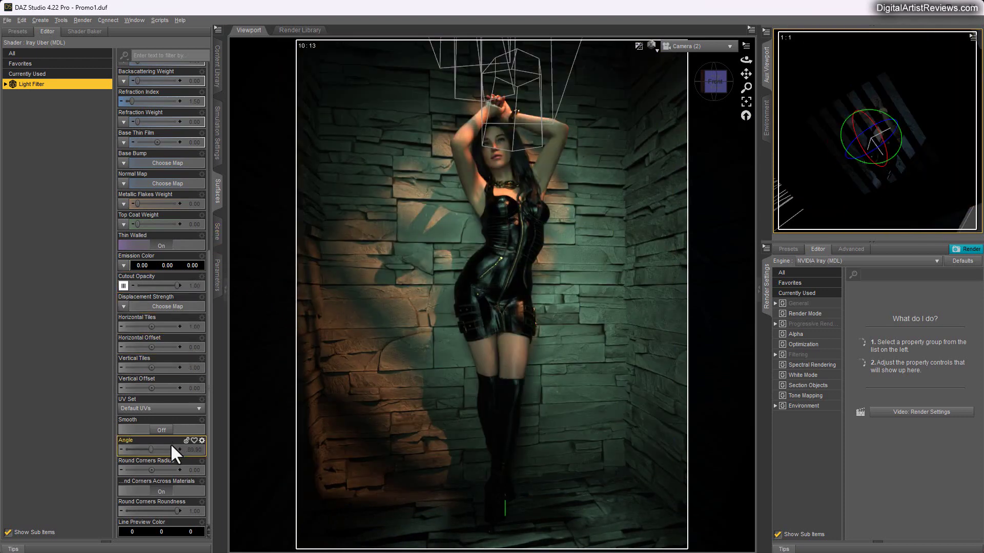
# Set the Light Filter surface's Horizontal Tiles and Vertical Tiles to 2
pyautogui.click(196, 326)
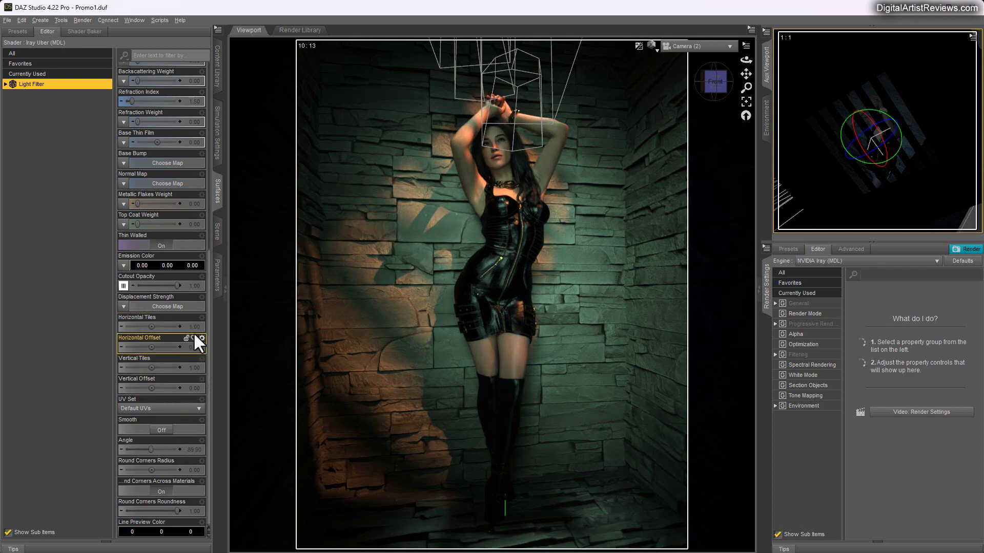
pyautogui.write('2')
pyautogui.press('Return')
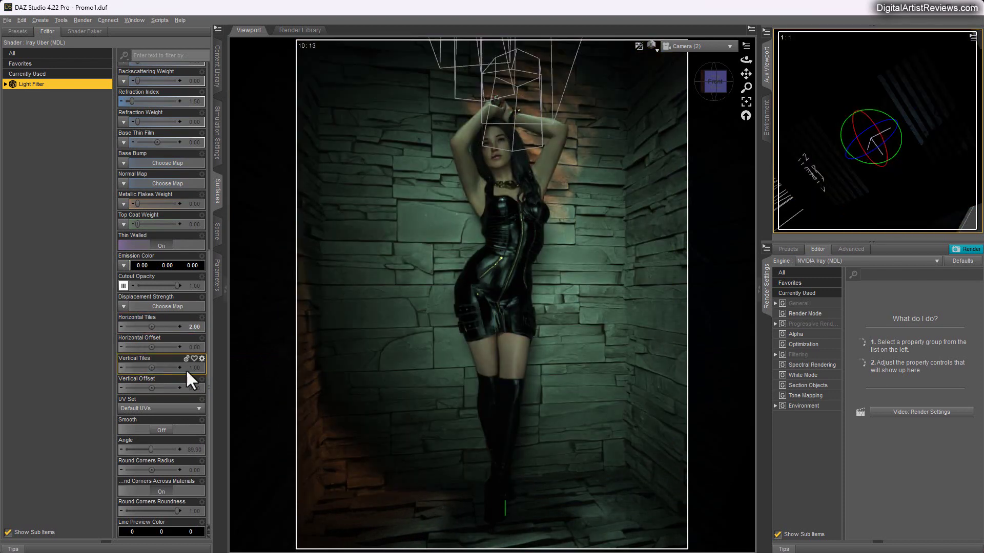
pyautogui.click(198, 368)
pyautogui.write('2')
pyautogui.press('Return')
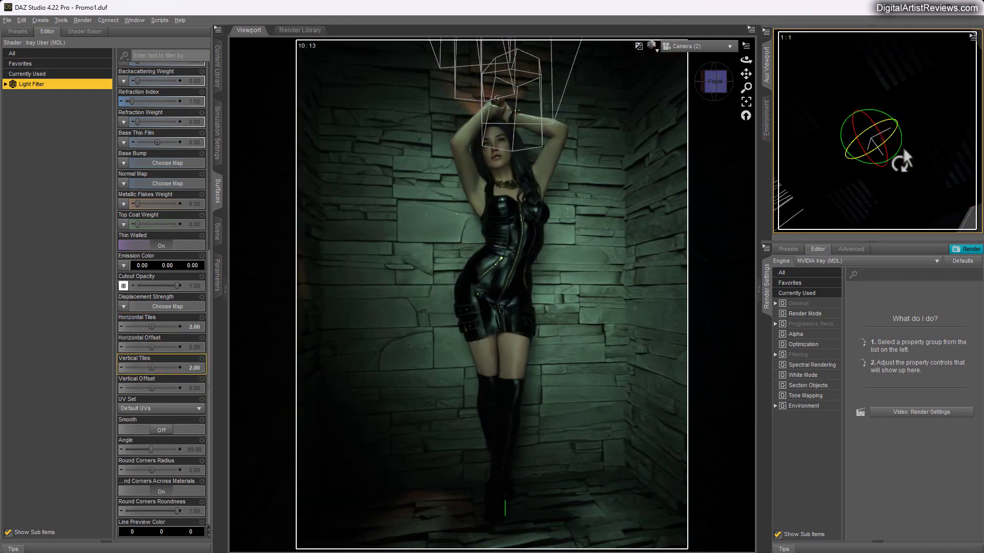
# Scale the Light Filter down to about 25.5%
pyautogui.moveTo(903, 149); pyautogui.dragTo(811, 196)
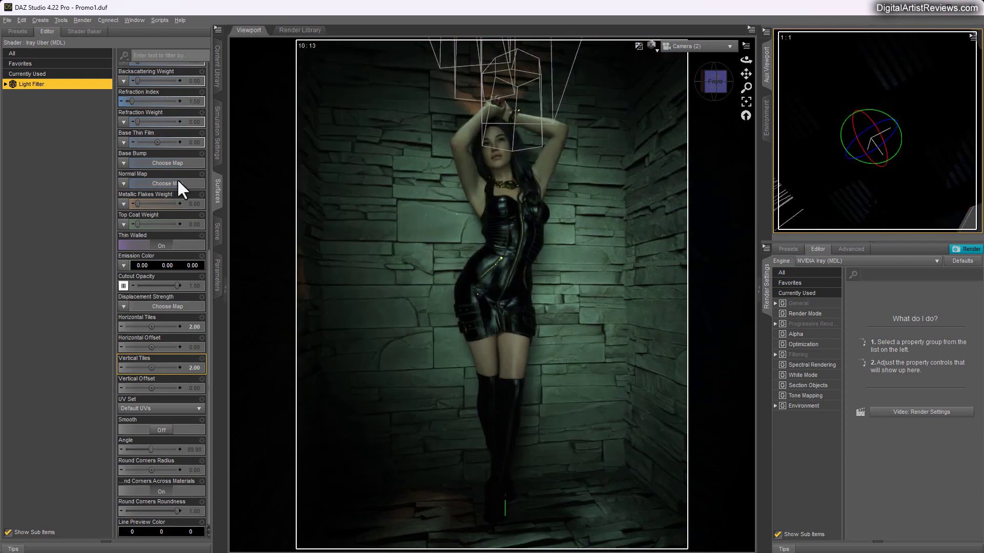
pyautogui.click(211, 229)
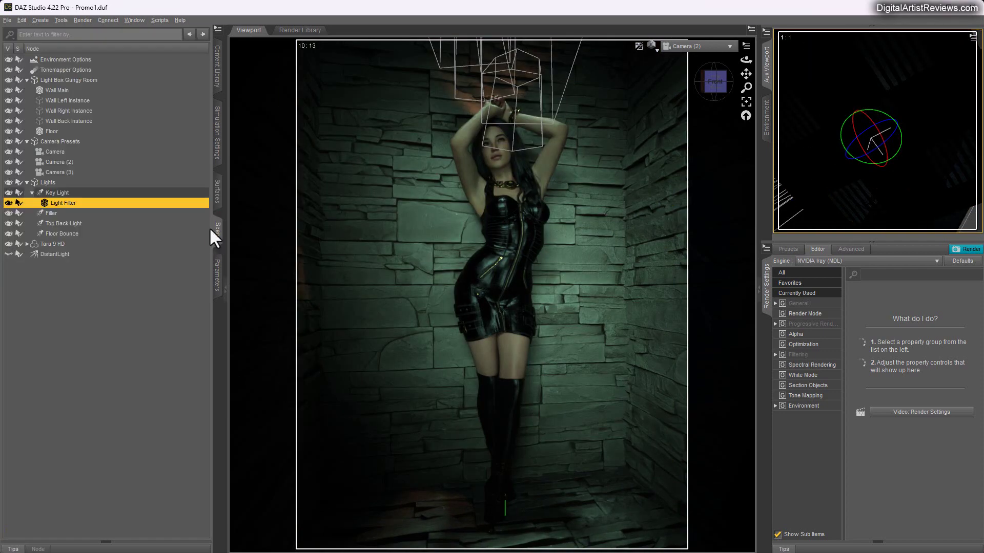
pyautogui.click(218, 272)
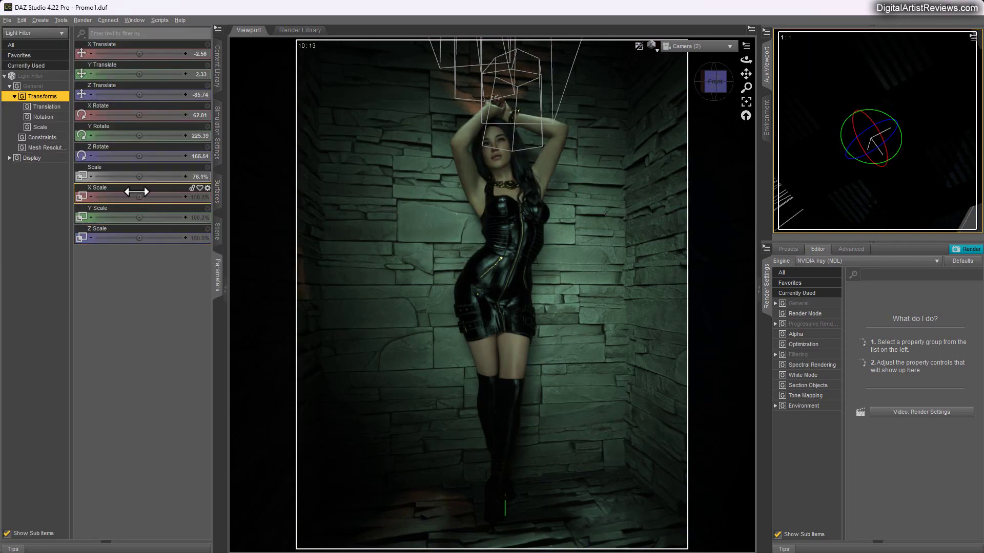
pyautogui.moveTo(139, 177)
pyautogui.mouseDown()
pyautogui.moveTo(119, 177)
pyautogui.moveTo(129, 180)
pyautogui.mouseUp()
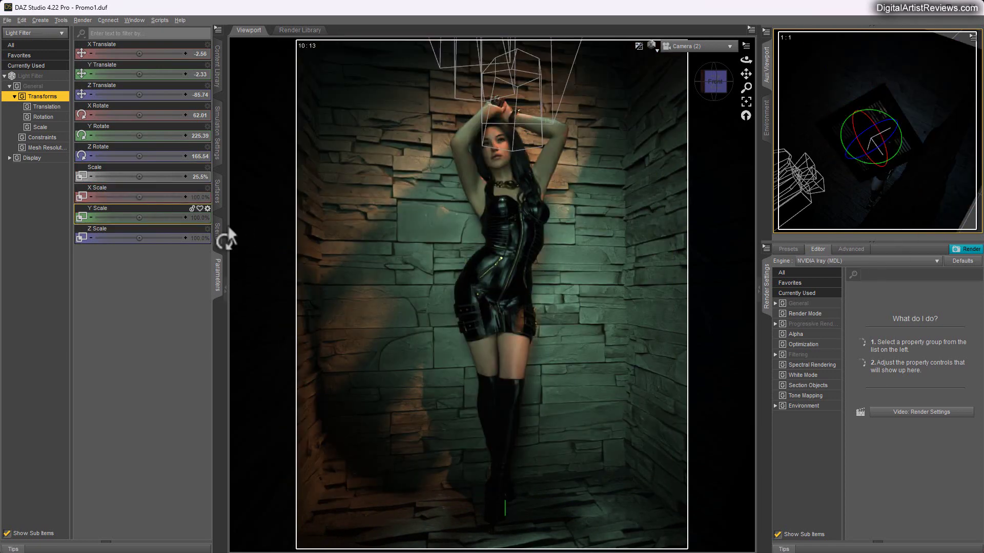
# Set the Key Light's disc height and width to 1
pyautogui.click(217, 233)
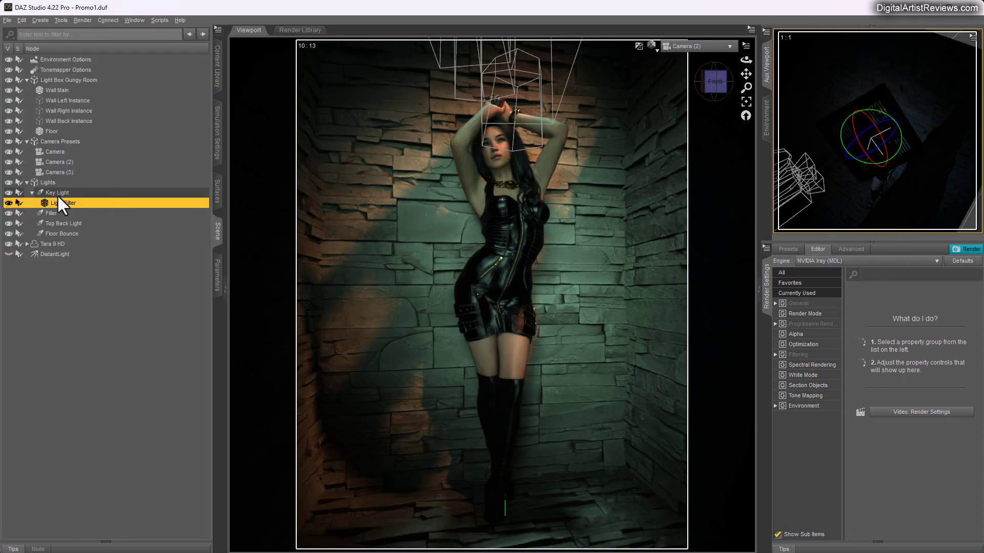
pyautogui.click(57, 194)
pyautogui.click(218, 267)
pyautogui.click(200, 219)
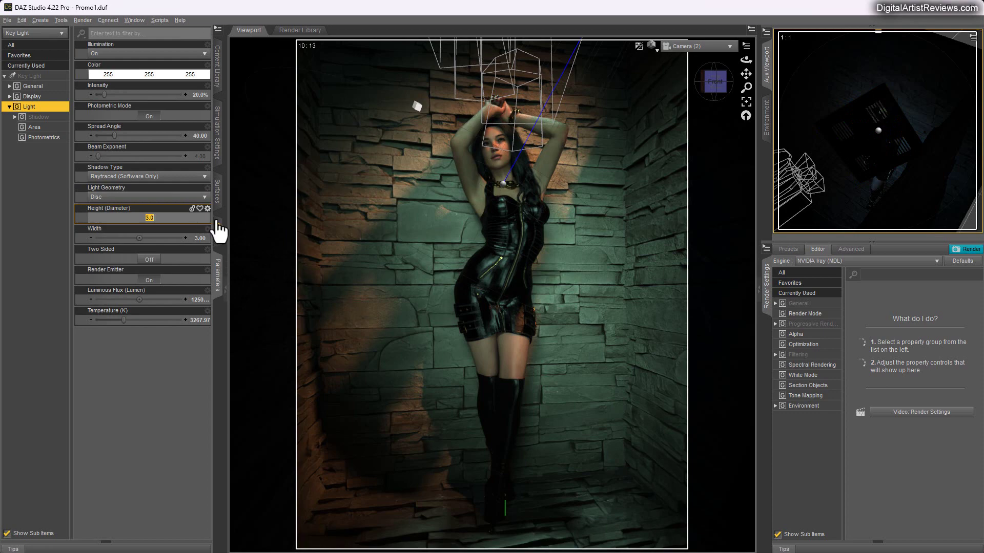
pyautogui.write('1')
pyautogui.press('Return')
pyautogui.click(197, 237)
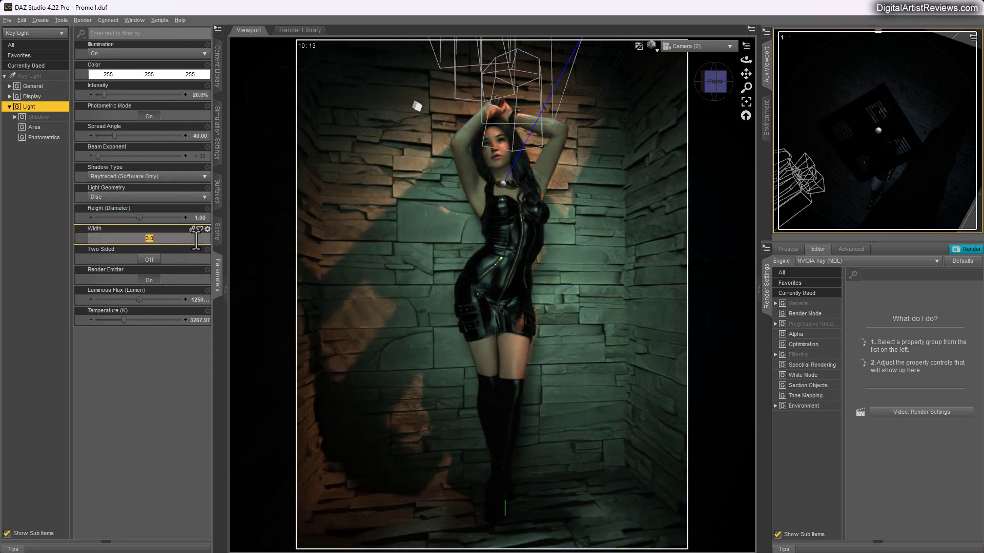
pyautogui.write('1')
pyautogui.press('Return')
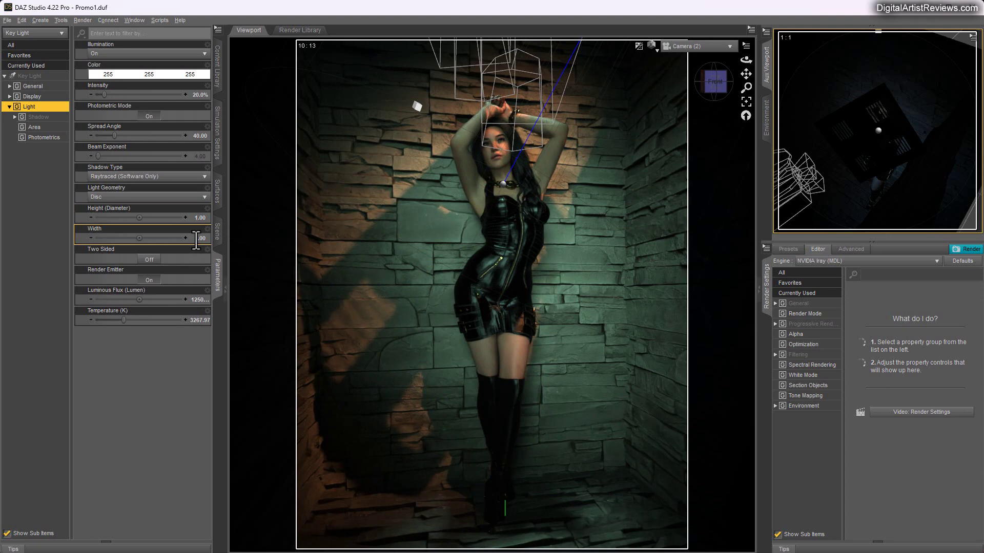
# Examine the Light Filter's surface settings, in particular the map slot of its Cutout Opacity
pyautogui.click(219, 237)
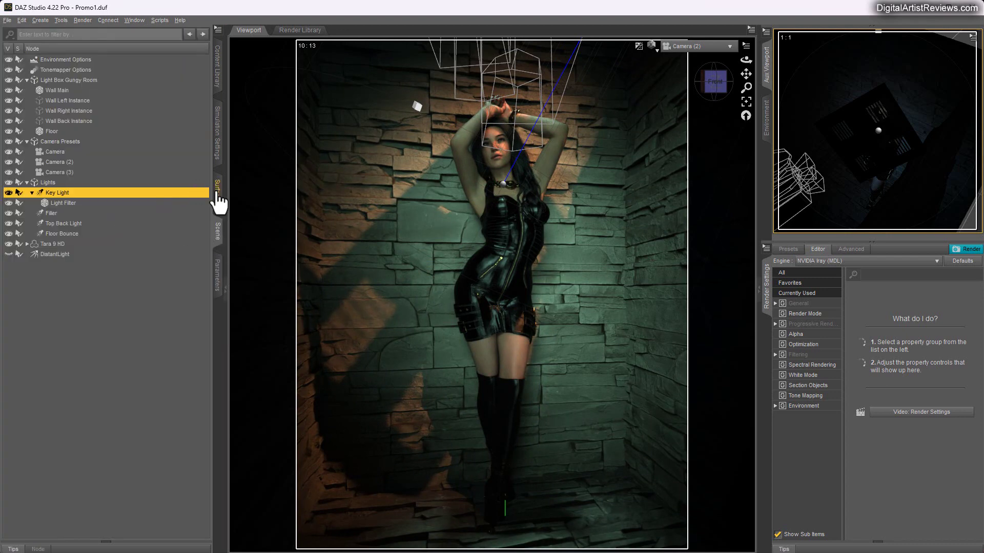
pyautogui.click(218, 192)
pyautogui.click(217, 231)
pyautogui.click(64, 203)
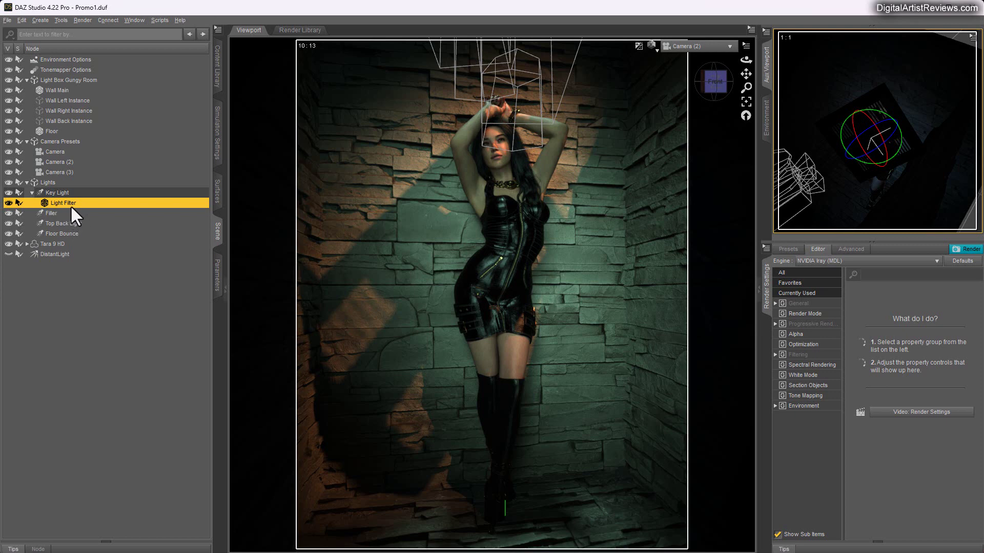
pyautogui.click(216, 198)
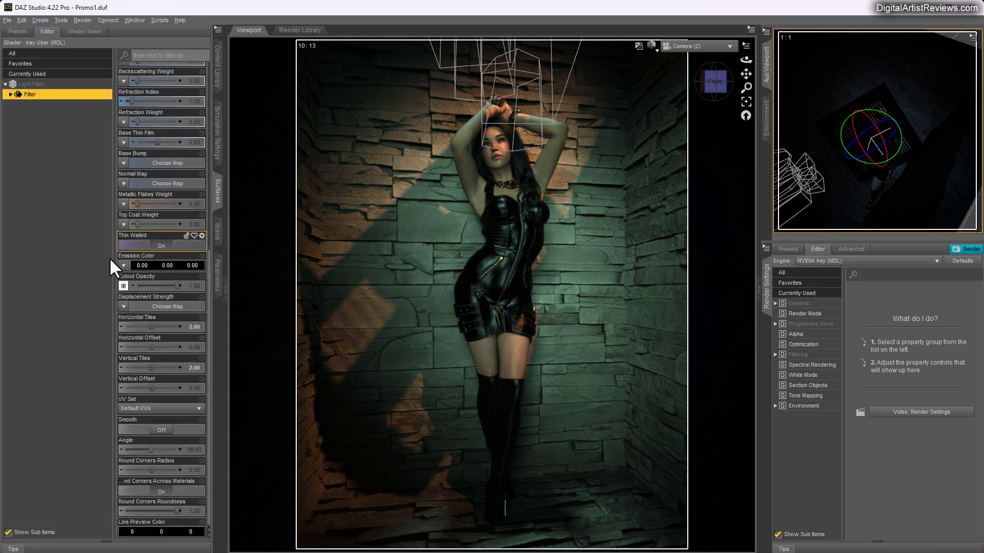
pyautogui.moveTo(125, 287)
pyautogui.click(218, 232)
pyautogui.click(49, 212)
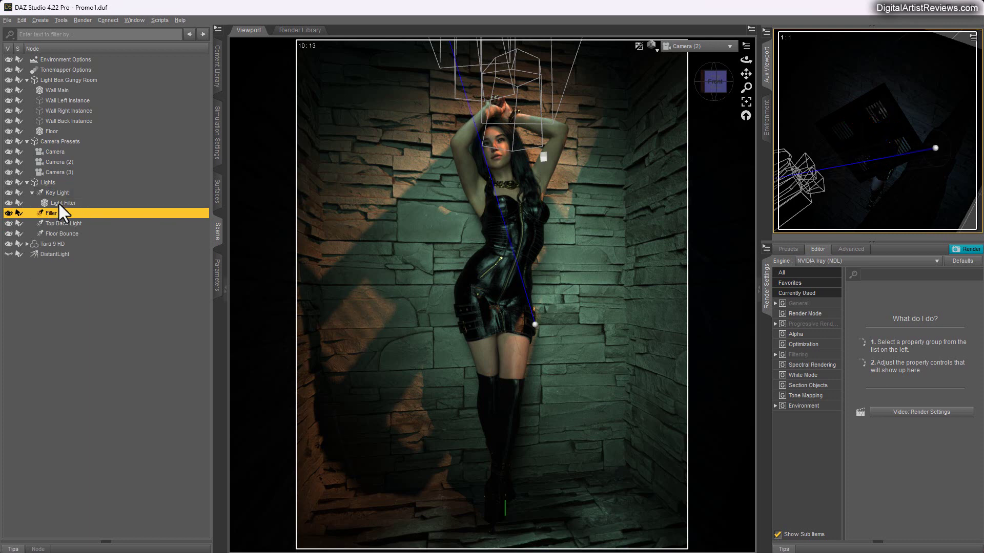
# Set the Light Filter surface's Horizontal Tiles and Vertical Tiles back to 1
pyautogui.click(58, 203)
pyautogui.click(222, 205)
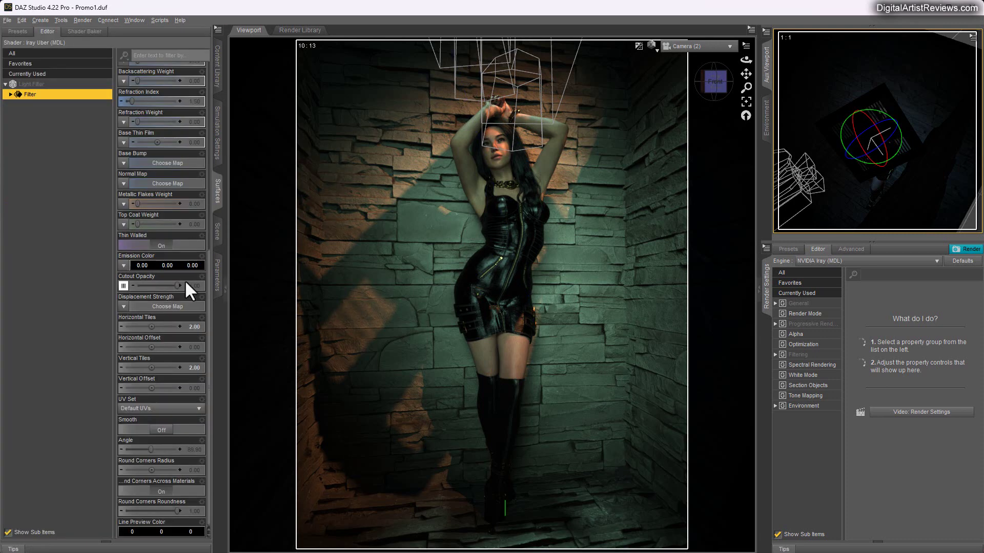
pyautogui.click(204, 326)
pyautogui.write('1')
pyautogui.press('Return')
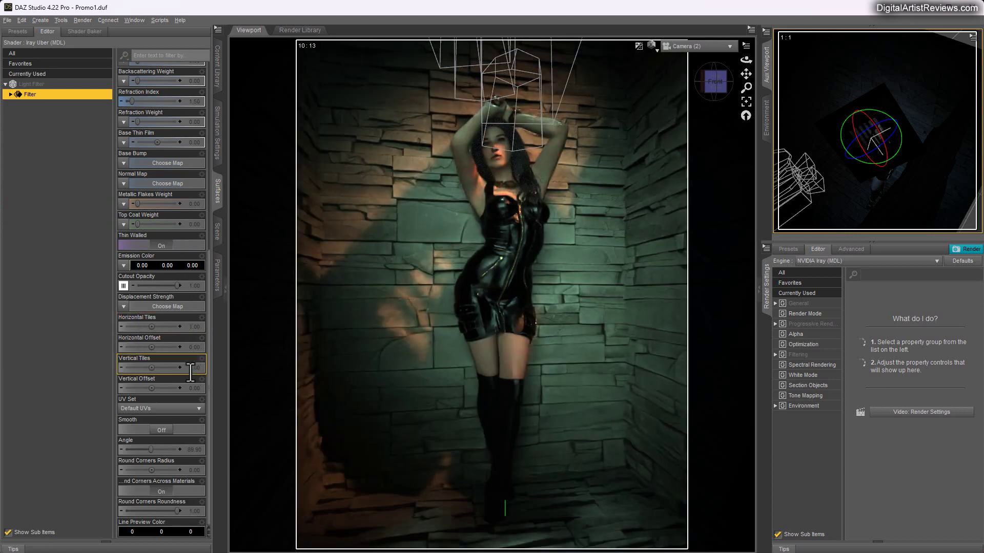
# Hide the Key Light, Top Back Light and Floor Bounce so that only the Filler lights the room
pyautogui.click(217, 233)
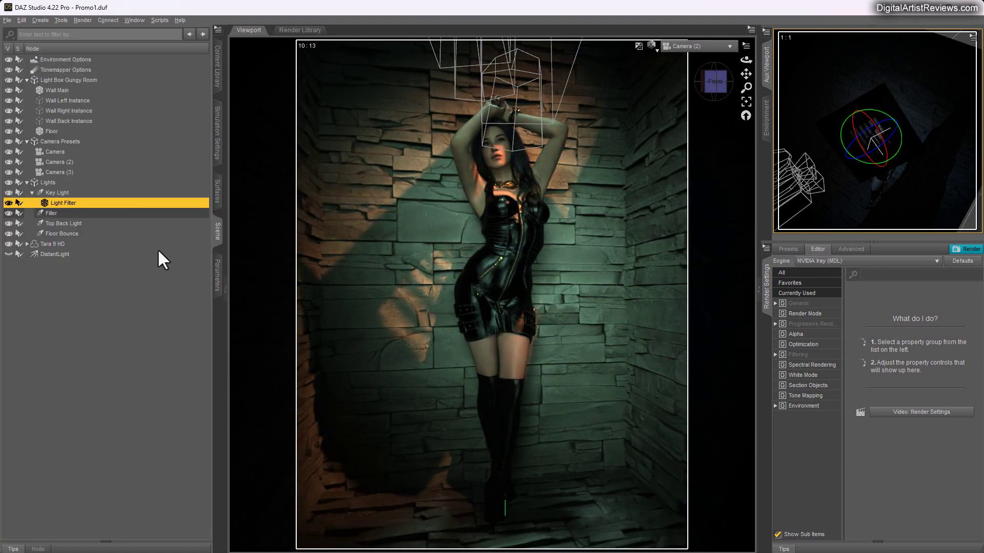
pyautogui.click(53, 214)
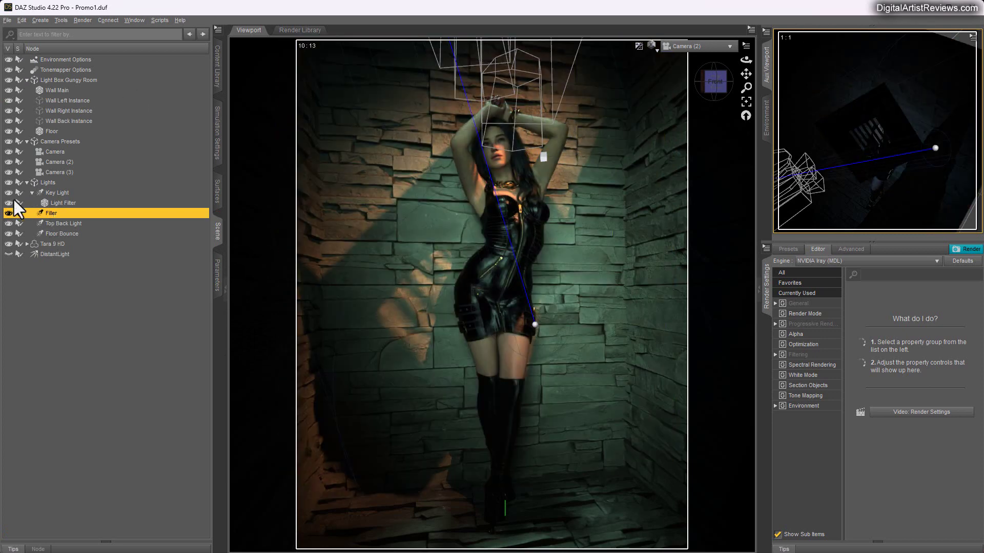
pyautogui.click(8, 193)
pyautogui.click(52, 223)
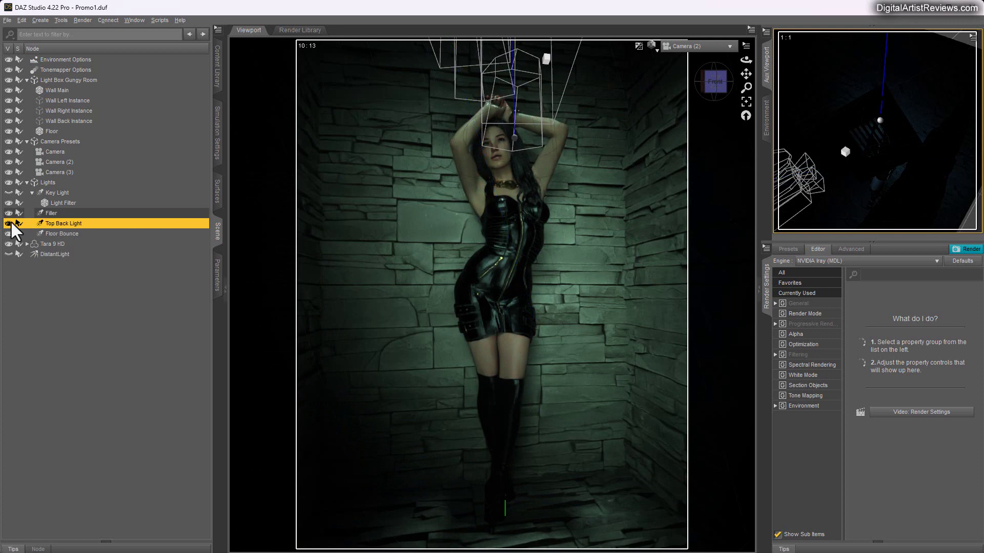
pyautogui.click(9, 224)
pyautogui.click(9, 234)
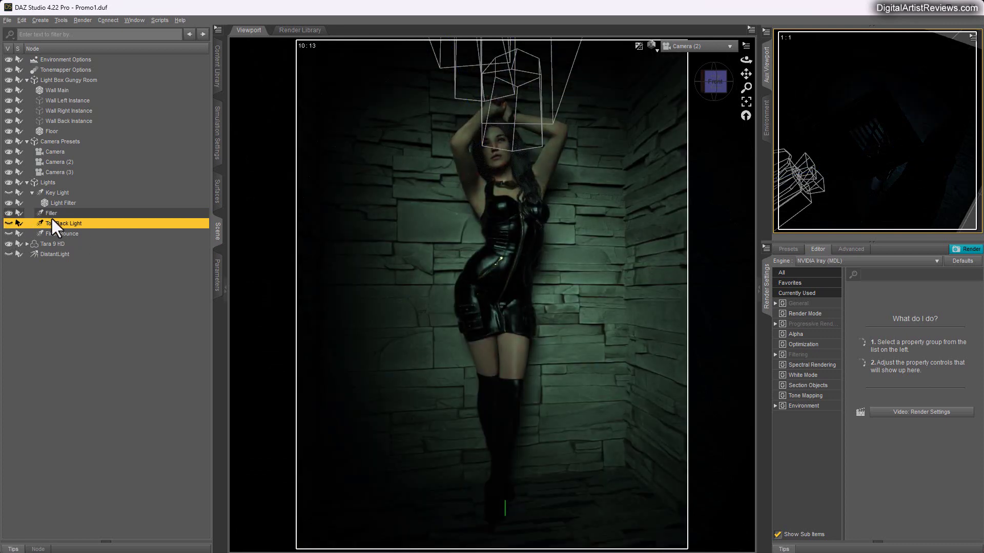
# Look through the Filler light in the auxiliary viewport and re-aim it at the figure from a different angle
pyautogui.click(50, 215)
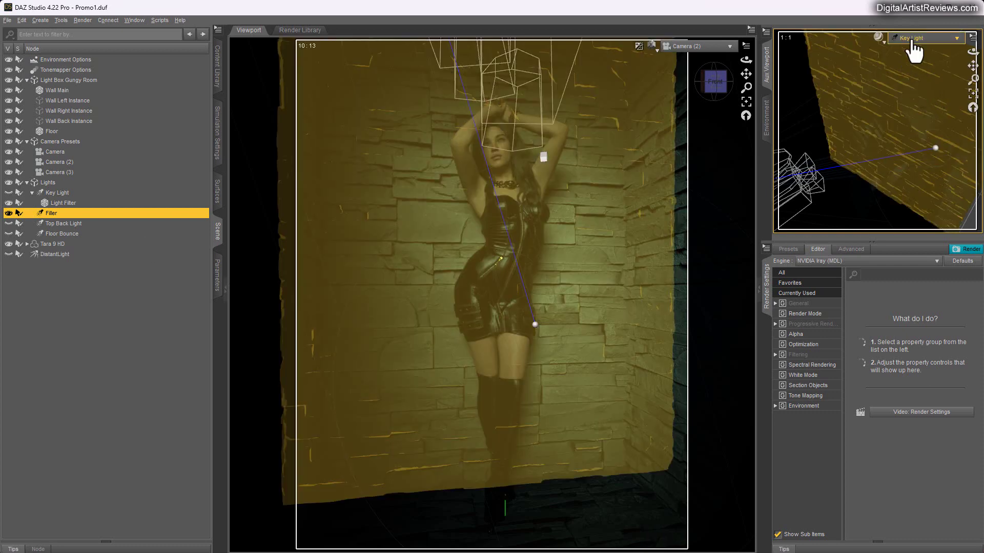
pyautogui.click(914, 39)
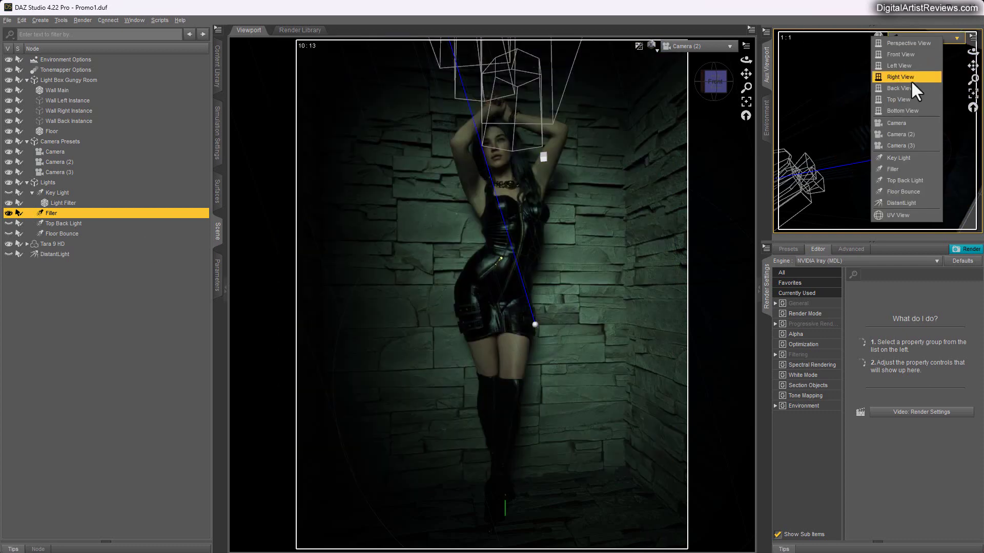
pyautogui.click(893, 168)
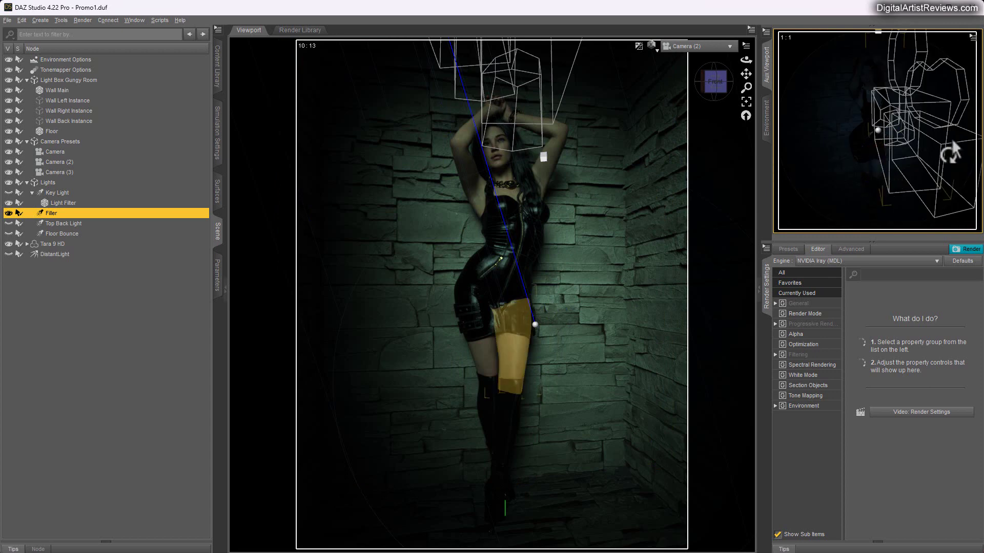
pyautogui.moveTo(972, 65); pyautogui.dragTo(922, 195)
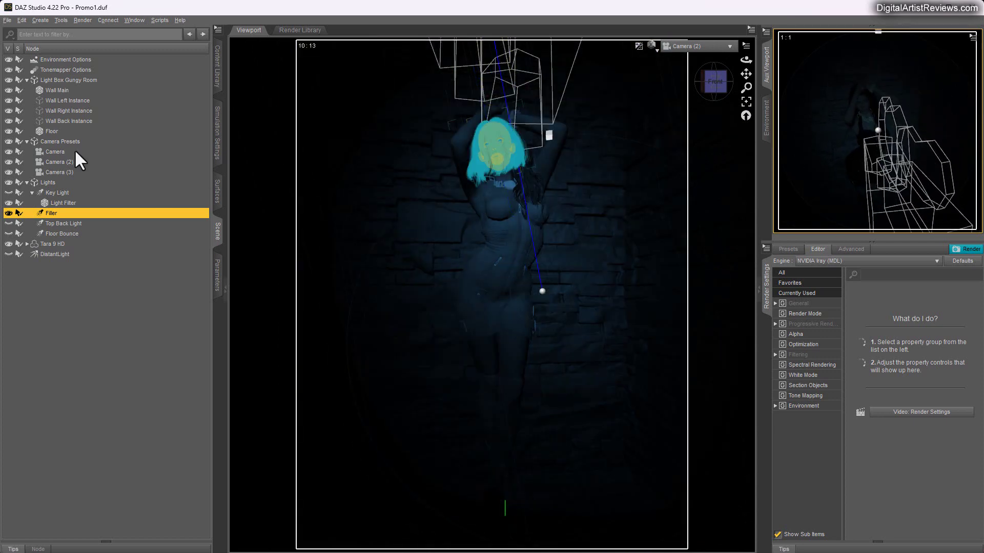
# Hide the Filler so only the Top Back Light remains on, and re-aim that light through the auxiliary viewport
pyautogui.click(8, 214)
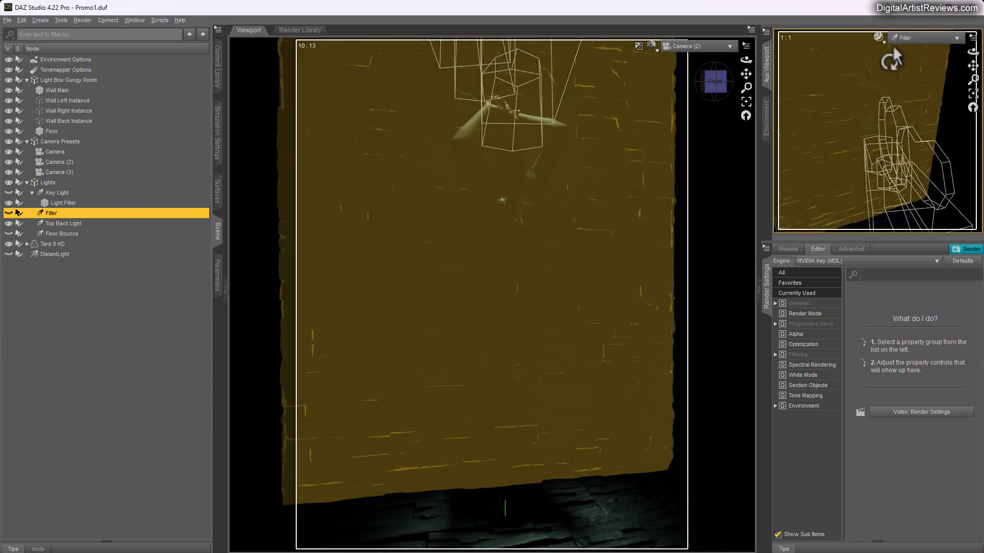
pyautogui.click(905, 38)
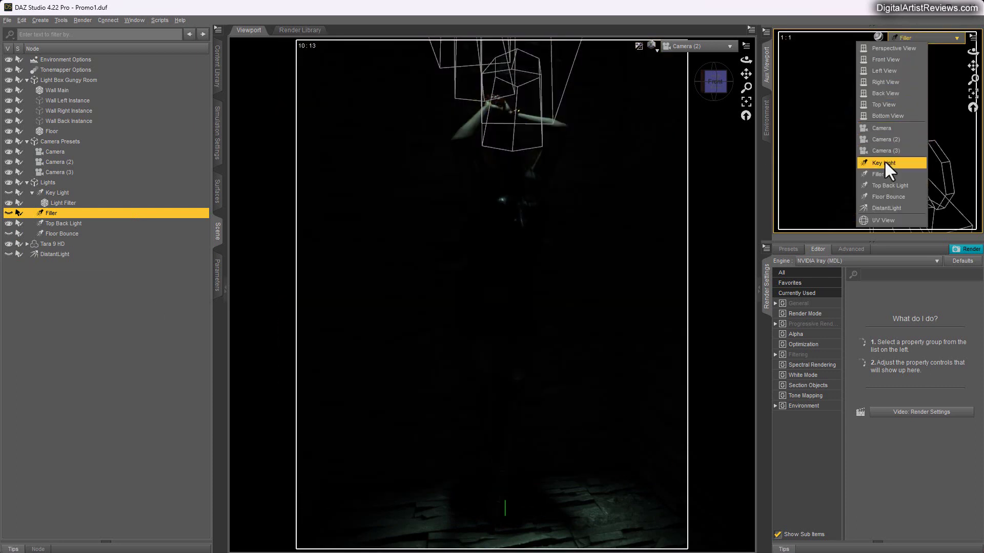
pyautogui.click(881, 185)
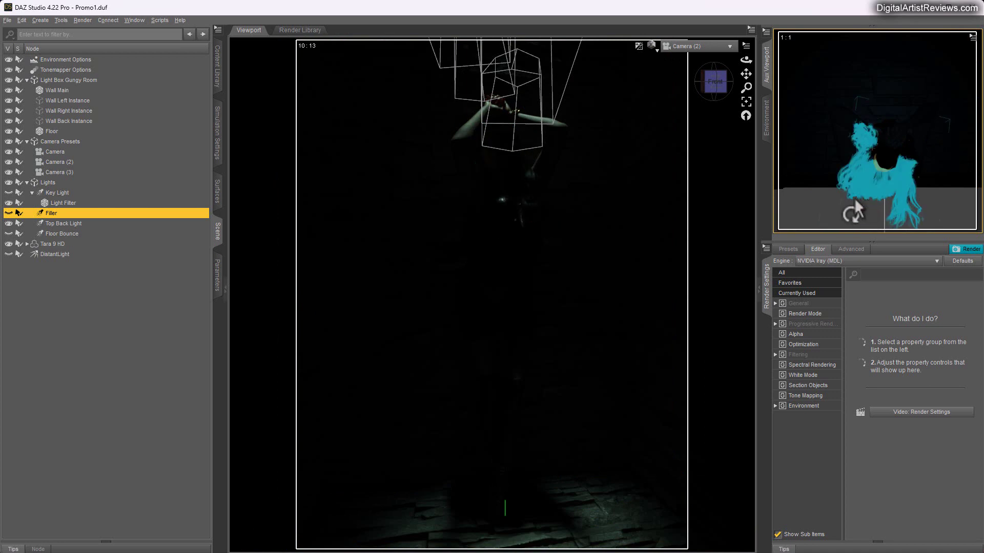
pyautogui.moveTo(849, 200); pyautogui.dragTo(848, 225)
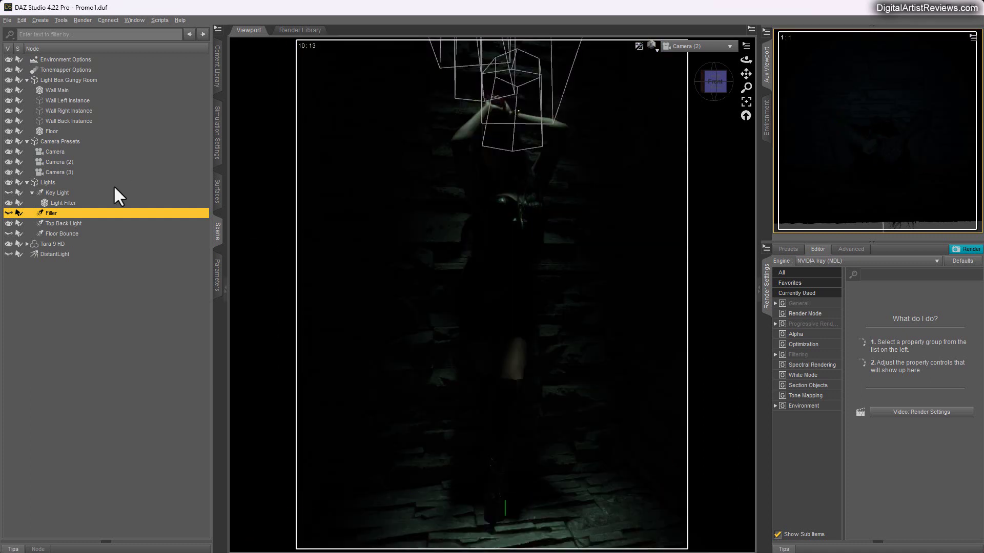
# Hide the Top Back Light, show only the Floor Bounce, and examine the Floor Bounce's light parameters
pyautogui.click(9, 223)
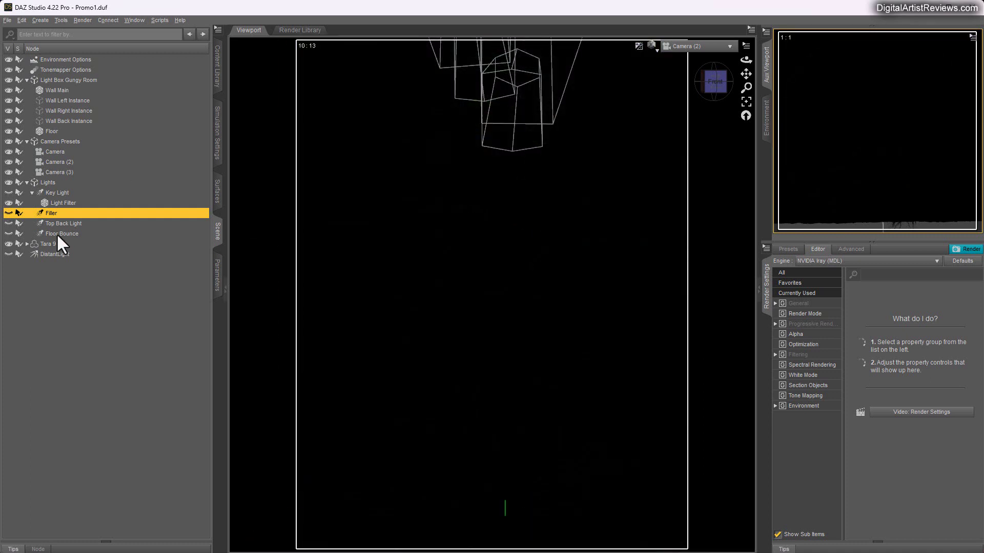
pyautogui.click(56, 233)
pyautogui.click(9, 234)
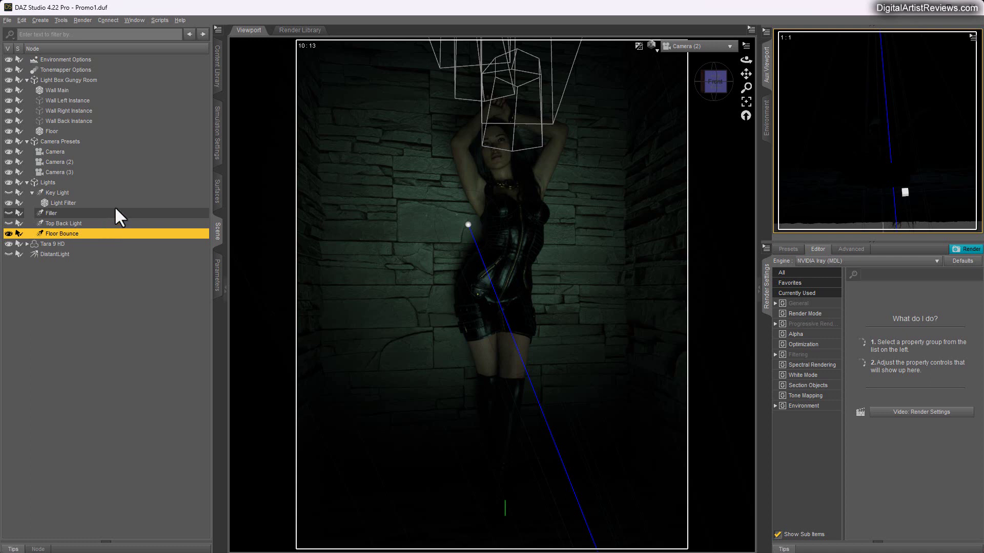
pyautogui.click(217, 274)
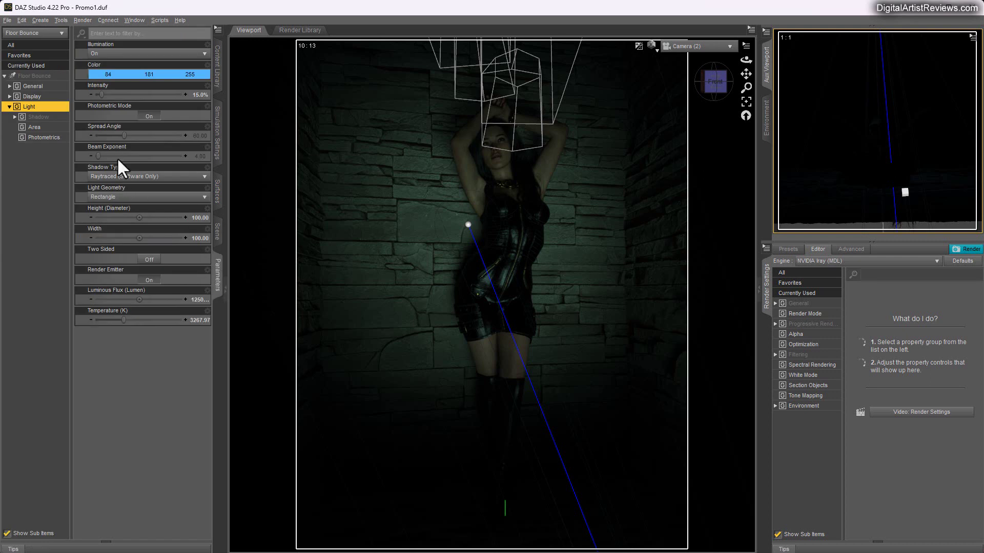
pyautogui.click(218, 232)
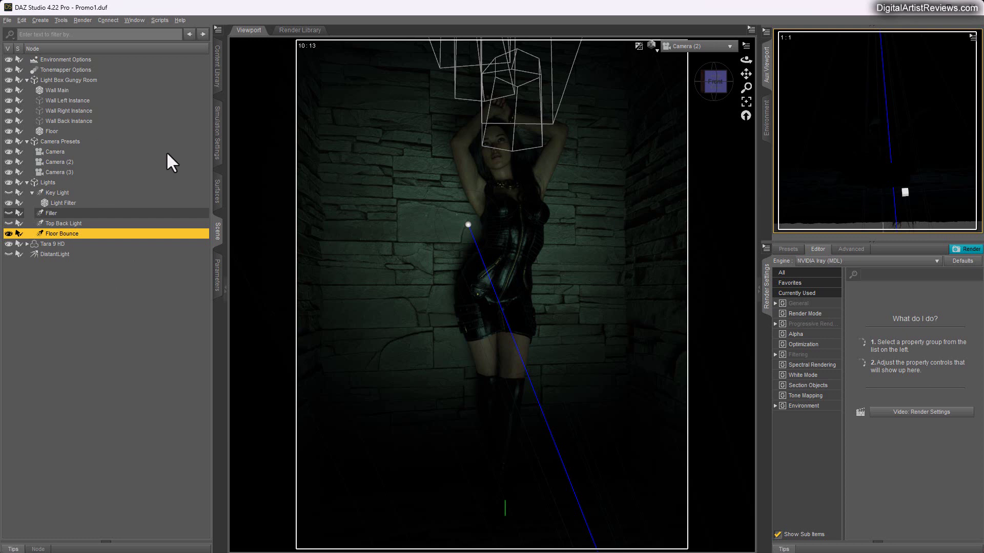
# Delete all scene items from Light Box Gungy Room through DistantLight
pyautogui.click(46, 80)
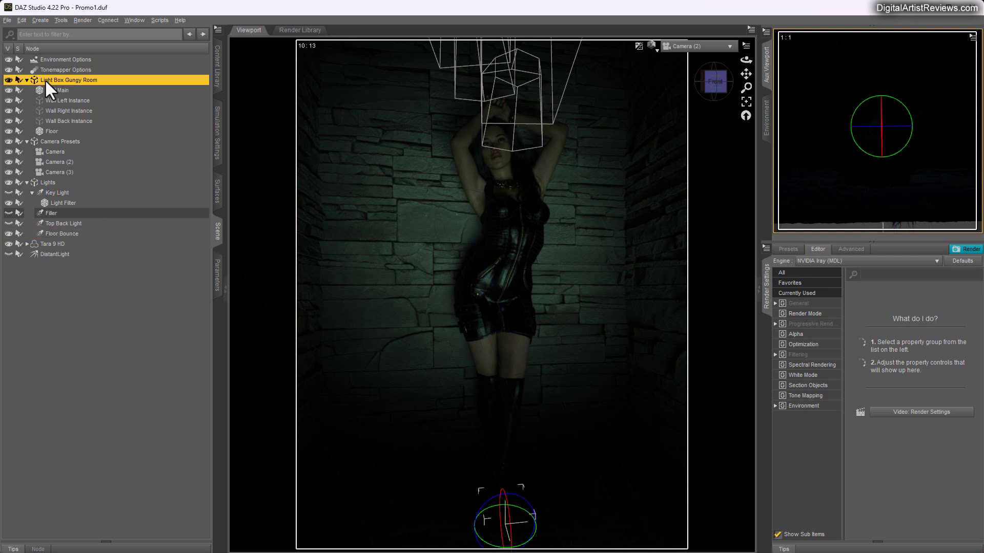
pyautogui.keyDown('shift'); pyautogui.click(51, 253); pyautogui.keyUp('shift')
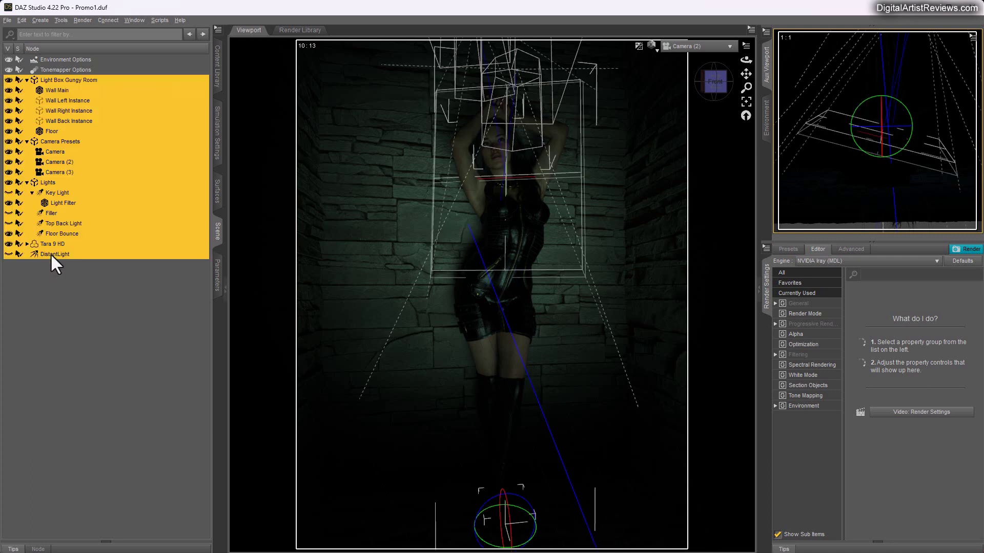
pyautogui.rightClick(49, 78)
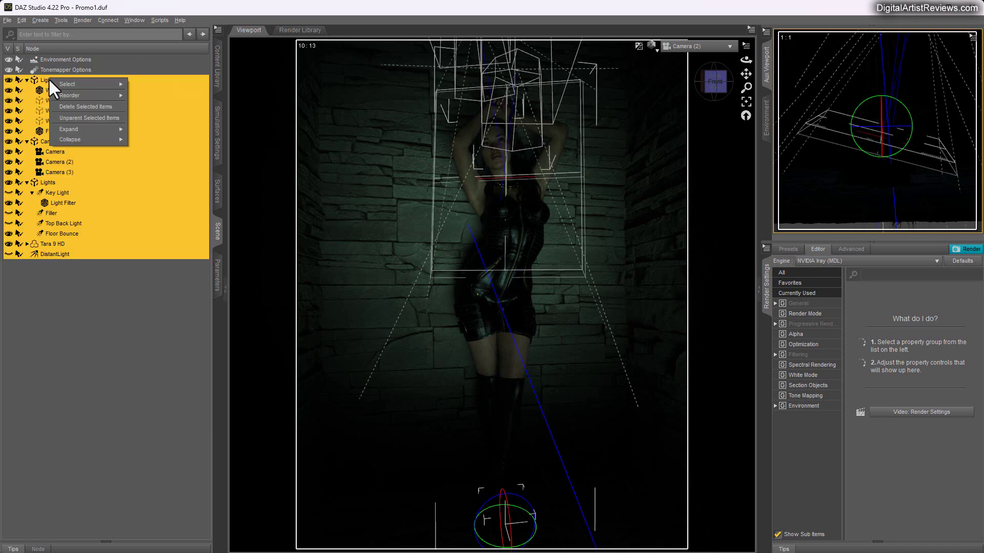
pyautogui.click(58, 103)
# View the DesignFinalFloorVersion scene through Camera in the main viewport
pyautogui.keyDown('alt'); pyautogui.moveTo(253, 195); pyautogui.dragTo(259, 249); pyautogui.keyUp('alt')
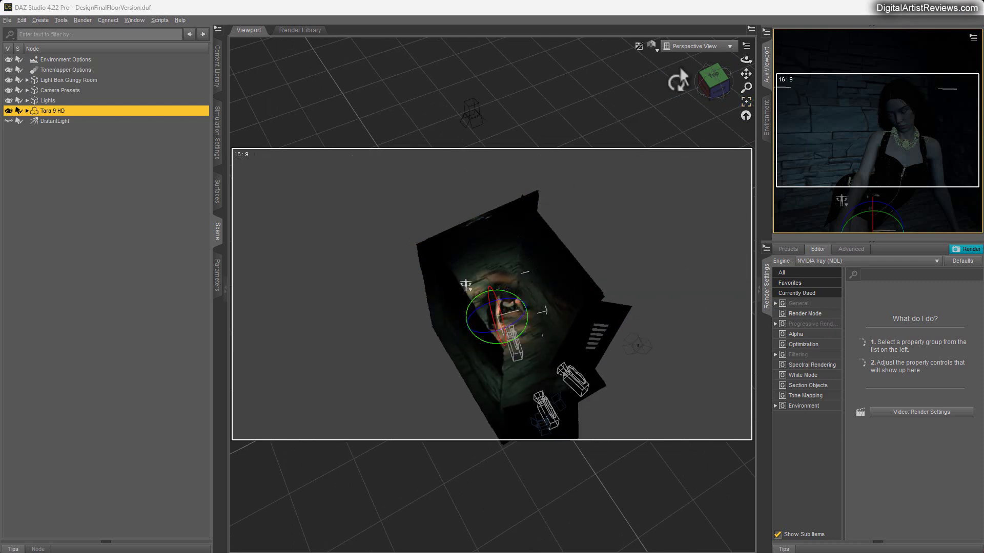
pyautogui.click(686, 47)
pyautogui.click(669, 131)
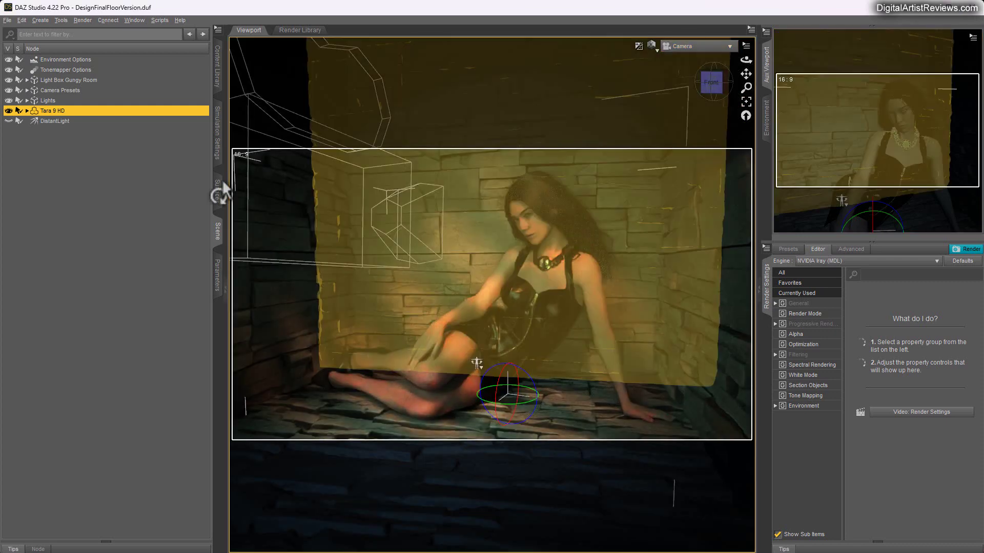
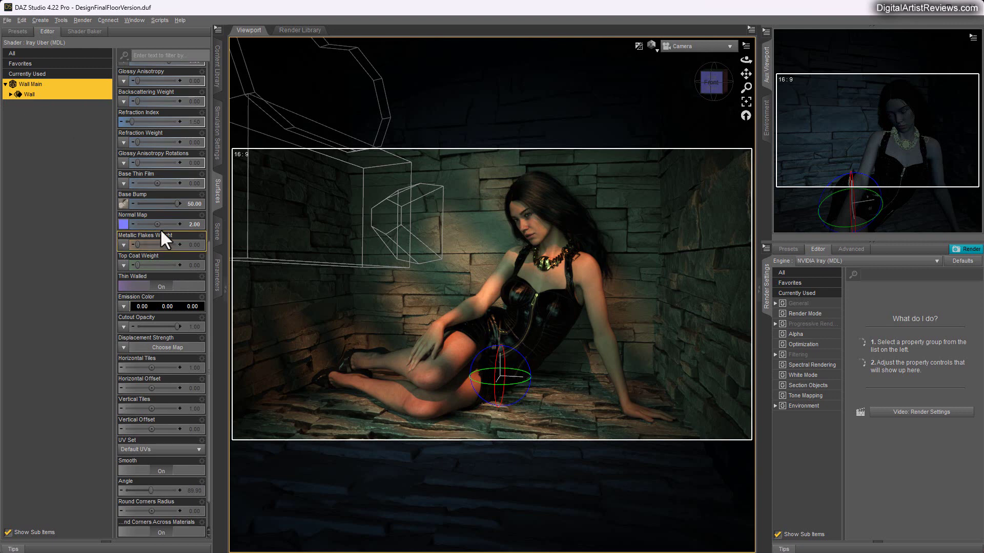
# Set the Base Color of Wall Main's surface to a strong magenta, RGB 143, 54, 104
pyautogui.scroll(8, 154, 241)
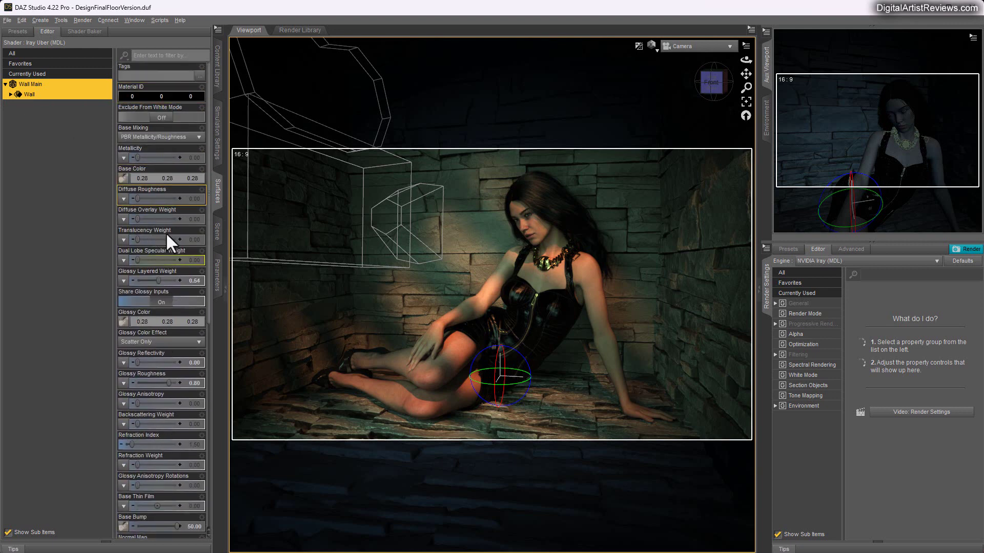
pyautogui.scroll(-3, 149, 420)
pyautogui.scroll(3, 143, 368)
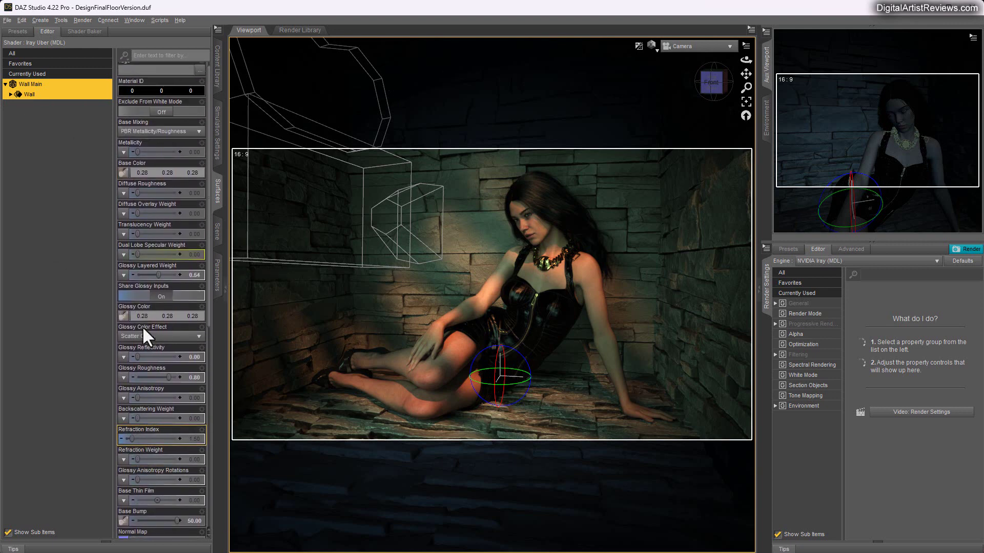
pyautogui.click(153, 179)
pyautogui.click(498, 249)
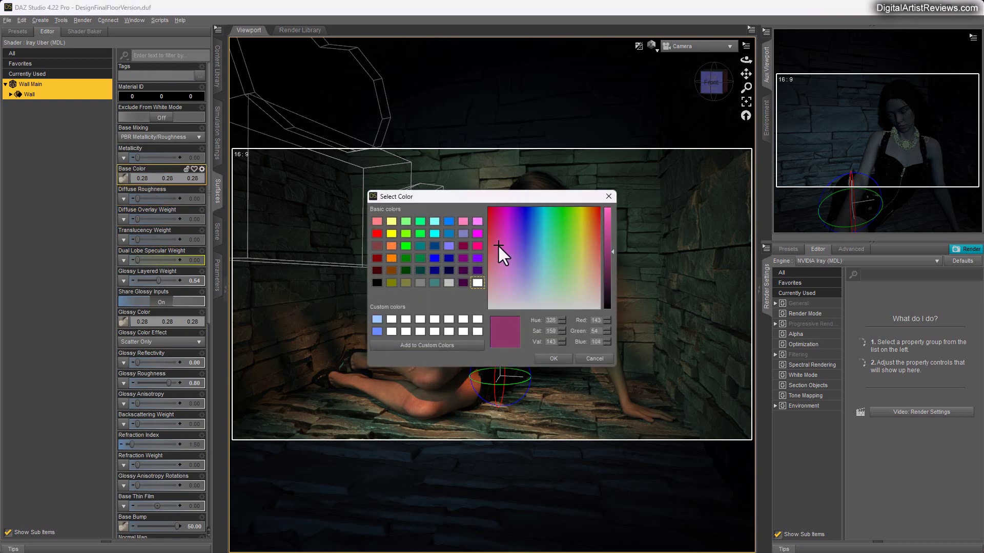
pyautogui.click(554, 359)
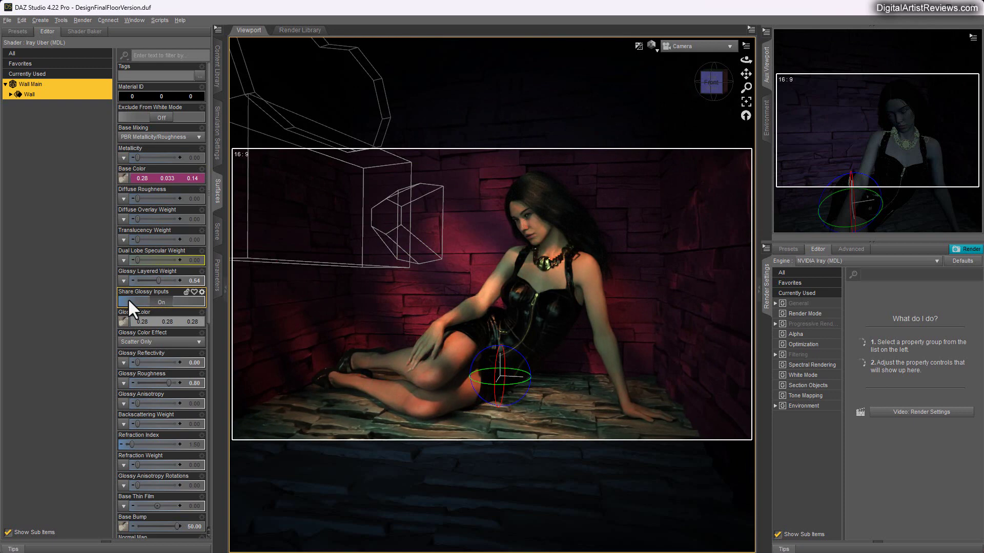
# Set the Wall Main surface's Base Color to a muted mauve, RGB 143, 104, 129
pyautogui.click(153, 178)
pyautogui.click(500, 279)
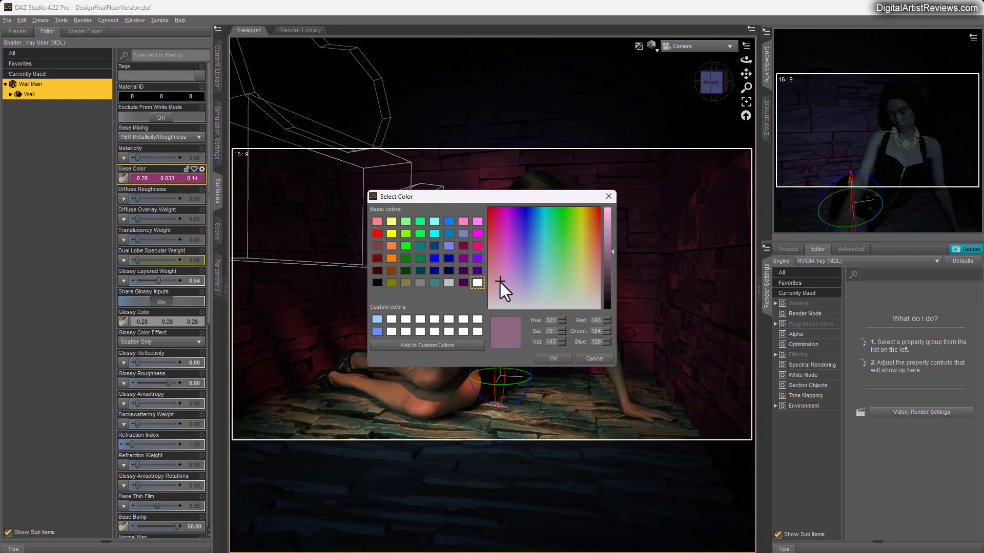
pyautogui.click(554, 359)
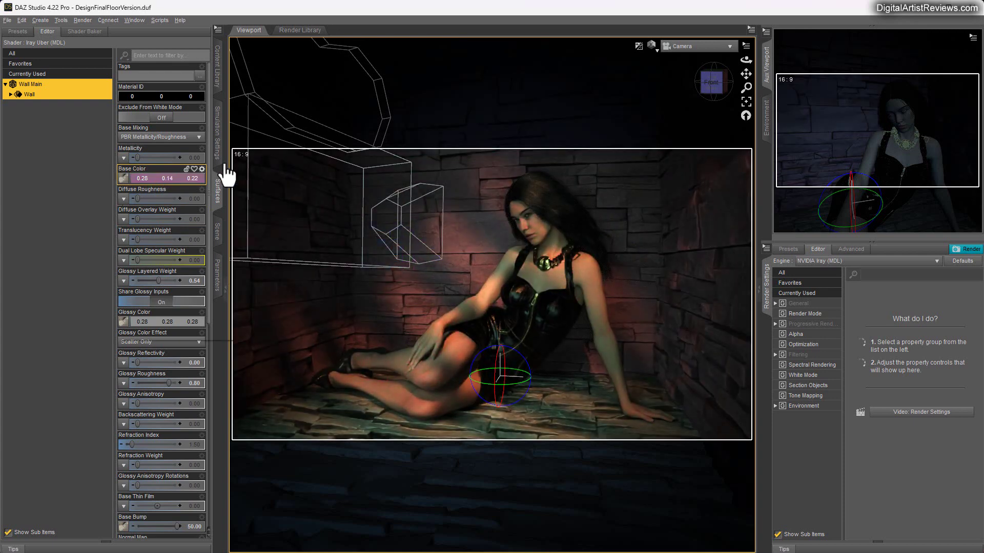
# Pick the floor with the Surface Selection tool and set its Base Color to a violet blue, 0.21, 0.22, 0.59
pyautogui.click(217, 234)
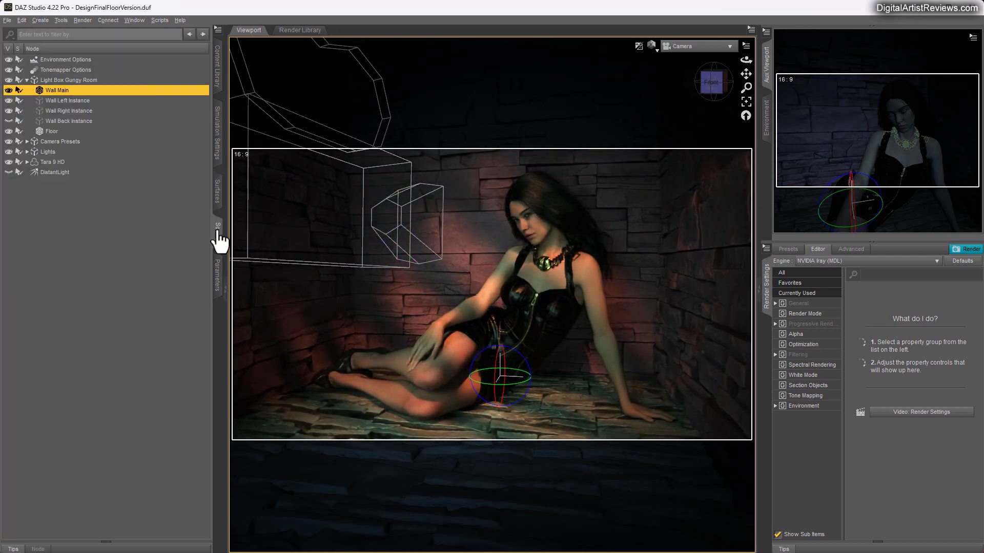
pyautogui.click(61, 20)
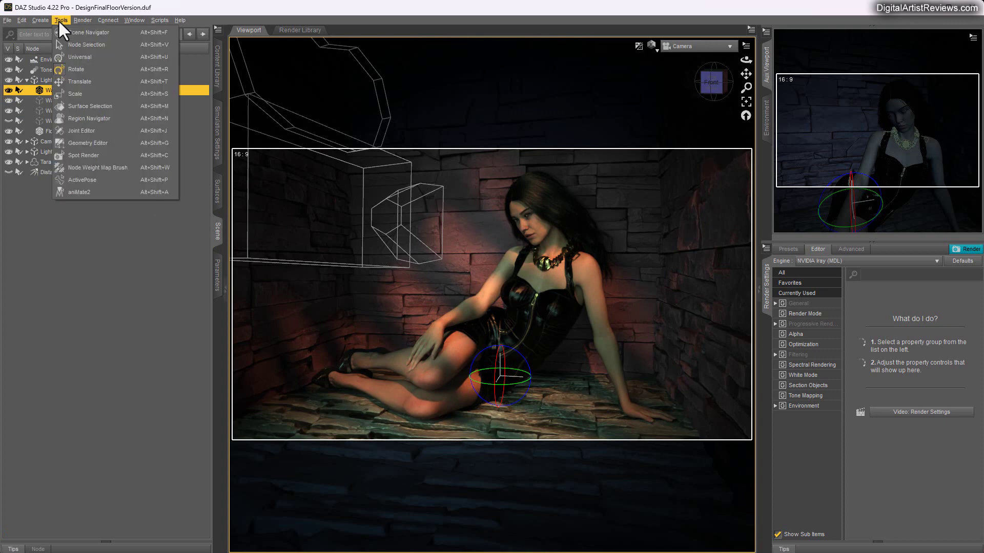
pyautogui.click(76, 109)
pyautogui.click(317, 416)
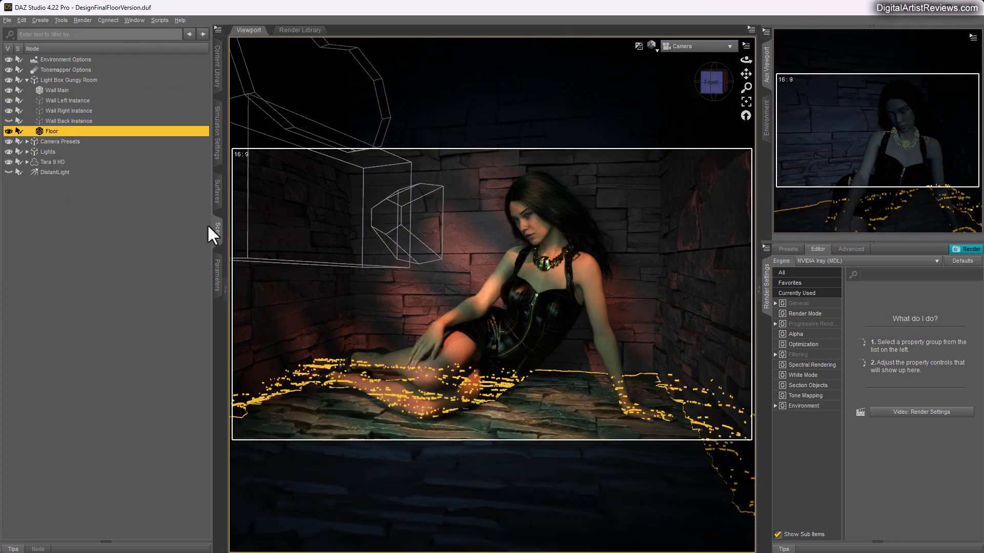
pyautogui.click(217, 192)
pyautogui.click(153, 179)
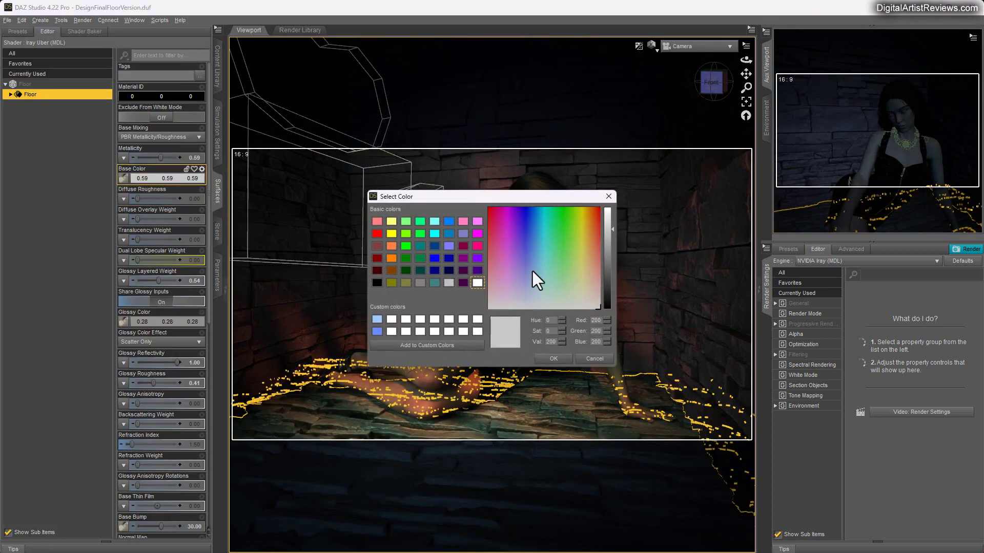
pyautogui.click(528, 271)
pyautogui.click(553, 359)
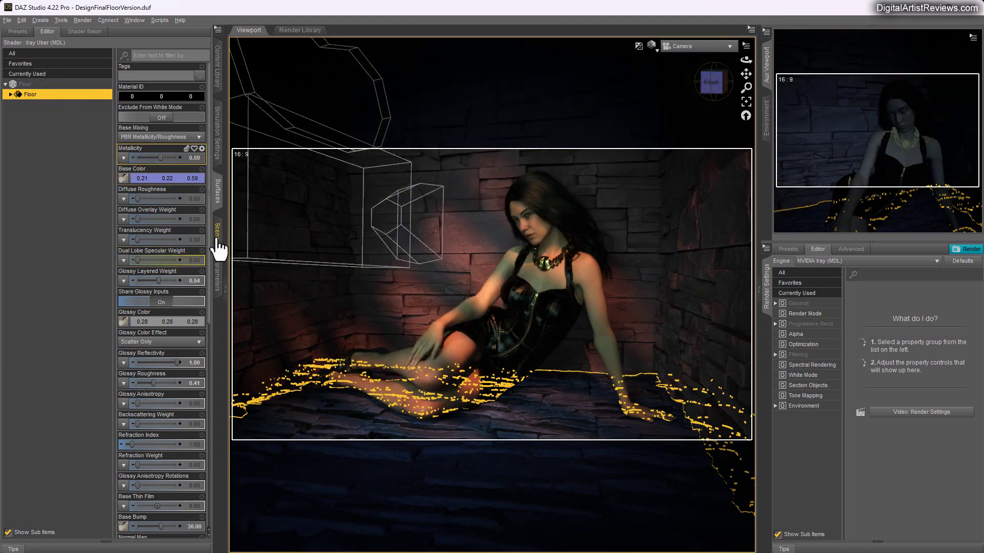
# Try the Iray shaders Car Paint - Cranberry and Car Paint - Red on the Wall surface of Wall Main
pyautogui.click(218, 240)
pyautogui.click(51, 90)
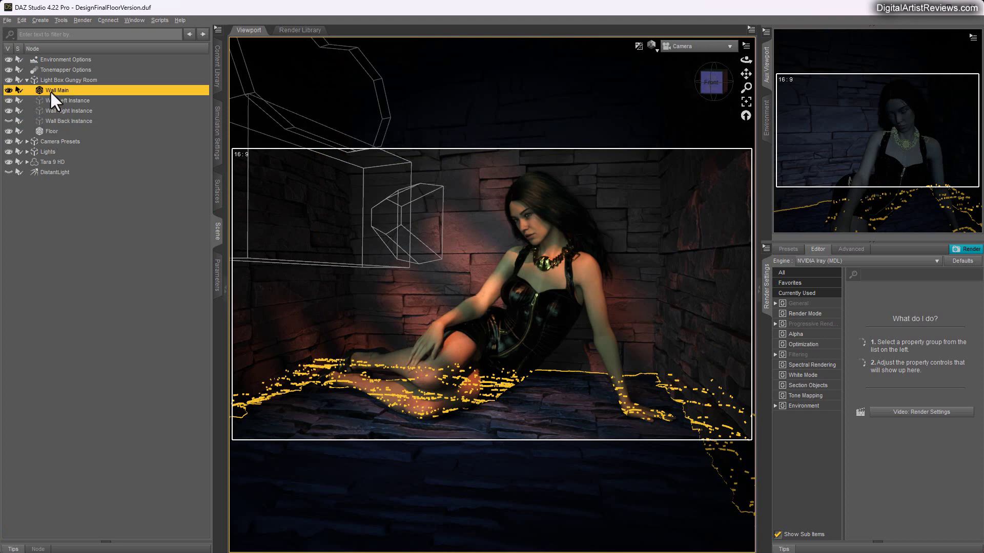
pyautogui.click(217, 205)
pyautogui.click(29, 97)
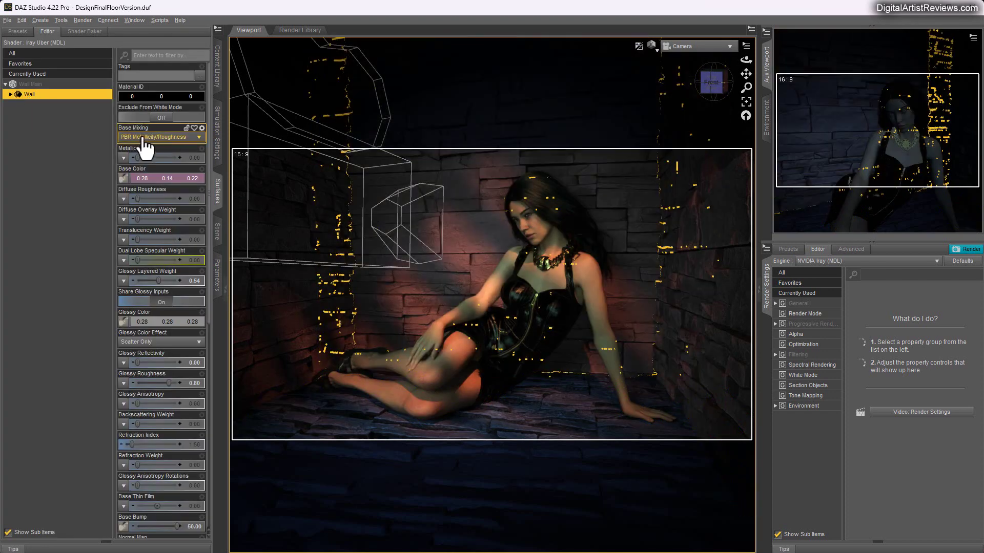
pyautogui.click(17, 32)
pyautogui.click(16, 78)
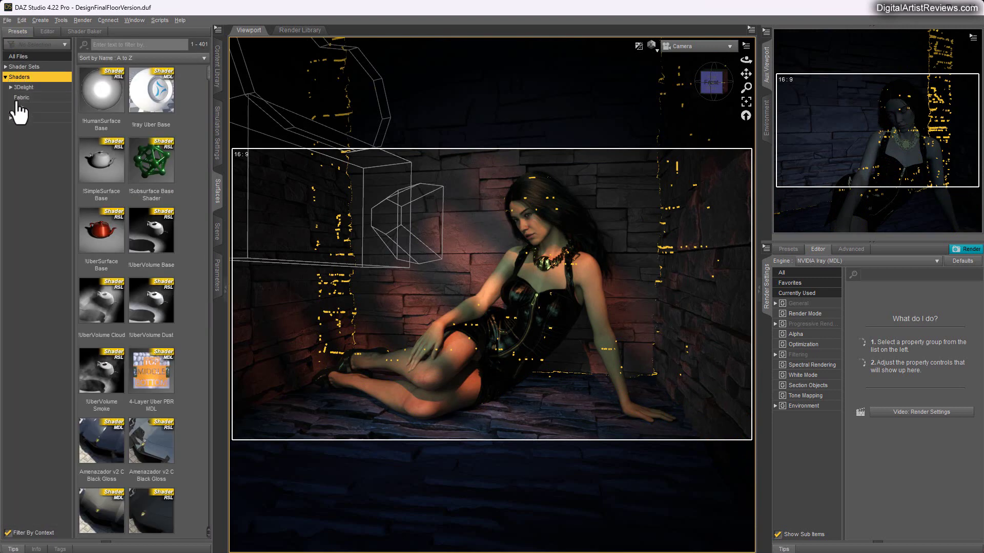
pyautogui.click(18, 107)
pyautogui.click(18, 119)
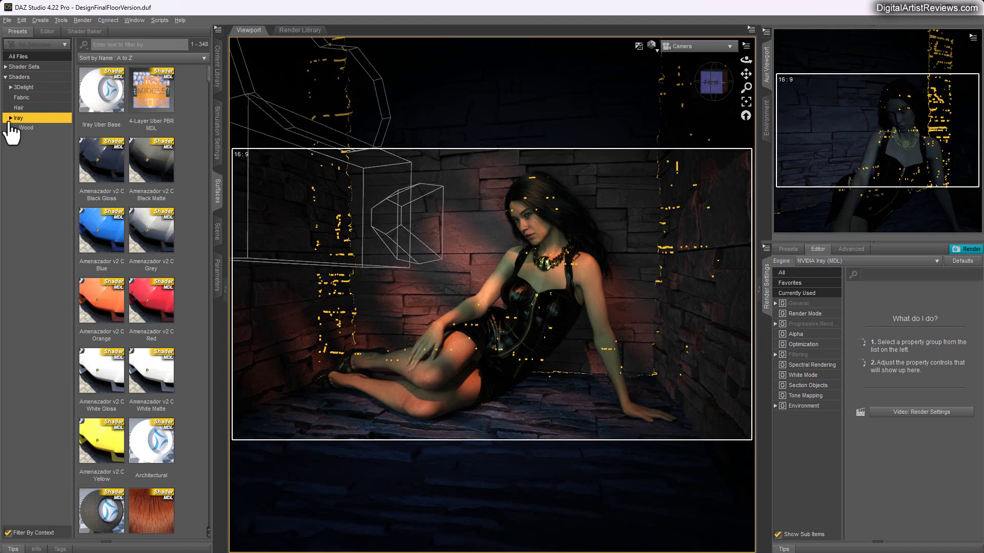
pyautogui.click(11, 117)
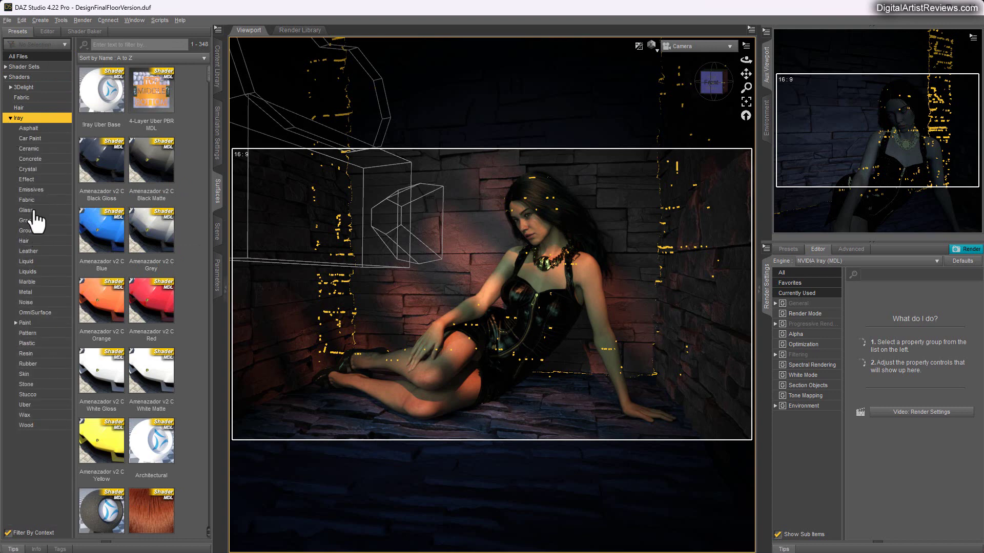
pyautogui.click(29, 139)
pyautogui.doubleClick(101, 159)
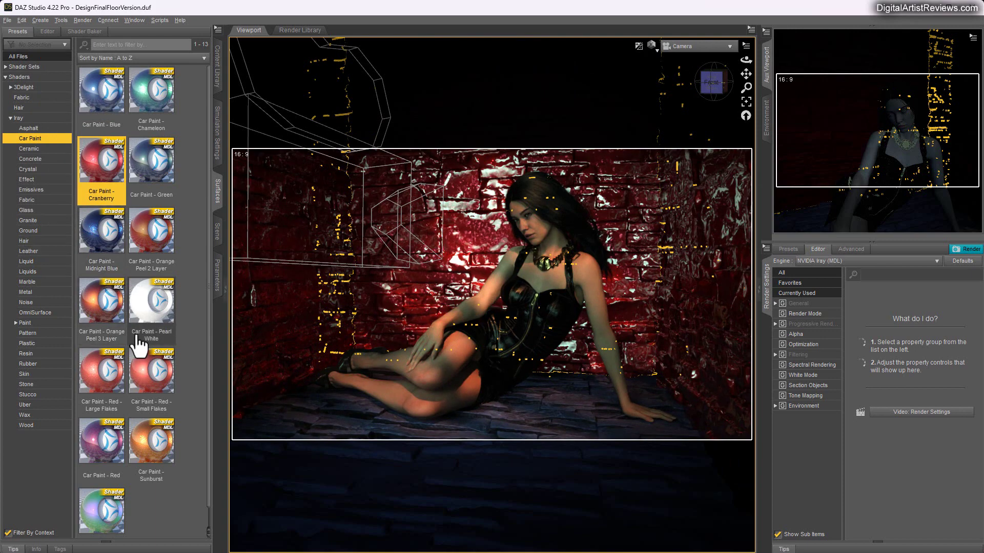
pyautogui.doubleClick(103, 440)
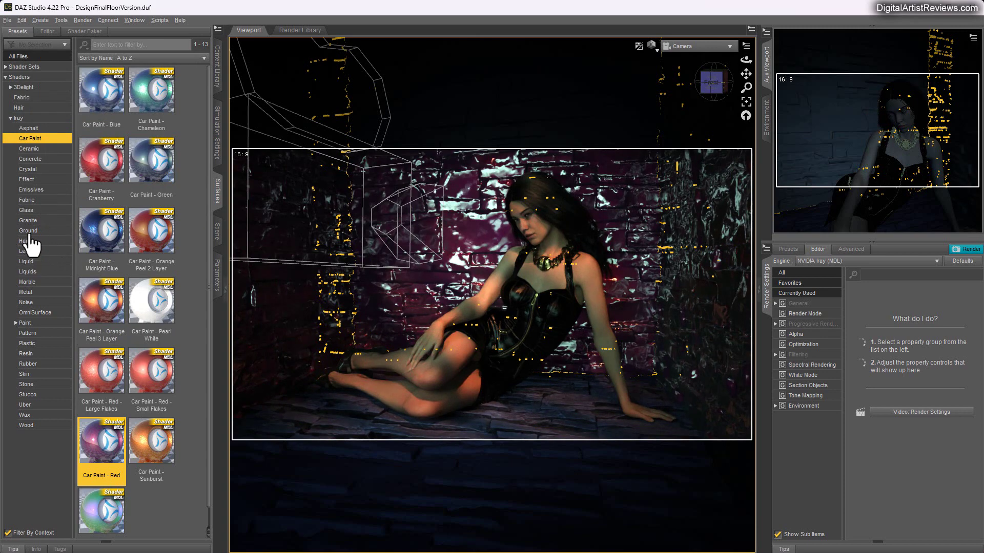
# Try the Iray Crystal shaders Colored Flint Glass and Diamond on the Wall surface
pyautogui.click(29, 170)
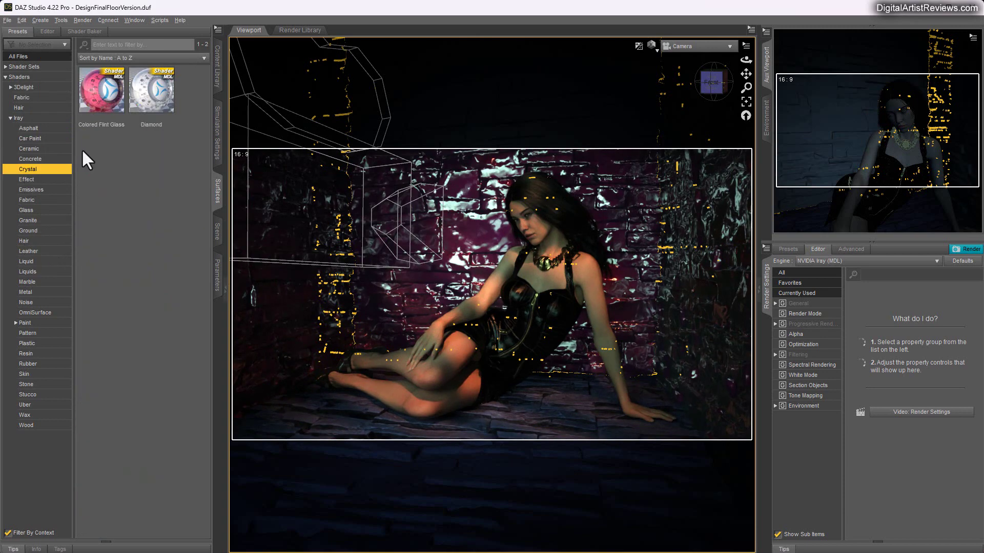
pyautogui.click(101, 96)
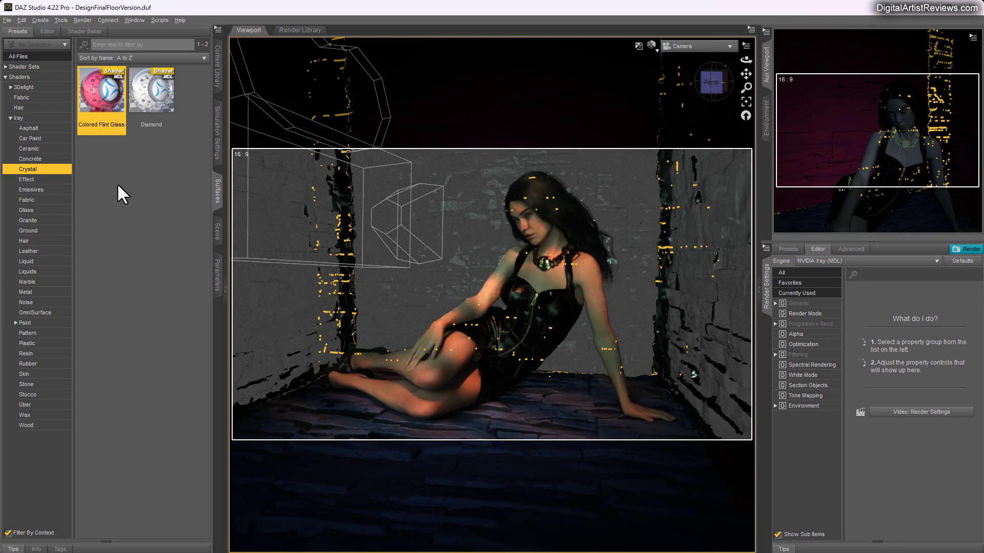
pyautogui.click(155, 99)
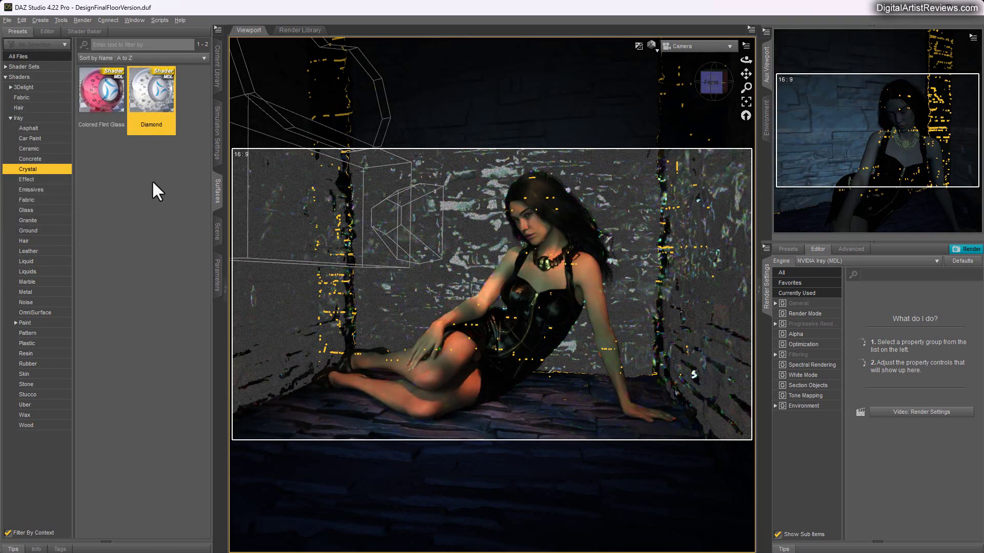
# Try the Iray Glass shaders Glass - Solid - Clear and Jade on the Wall surface
pyautogui.click(26, 210)
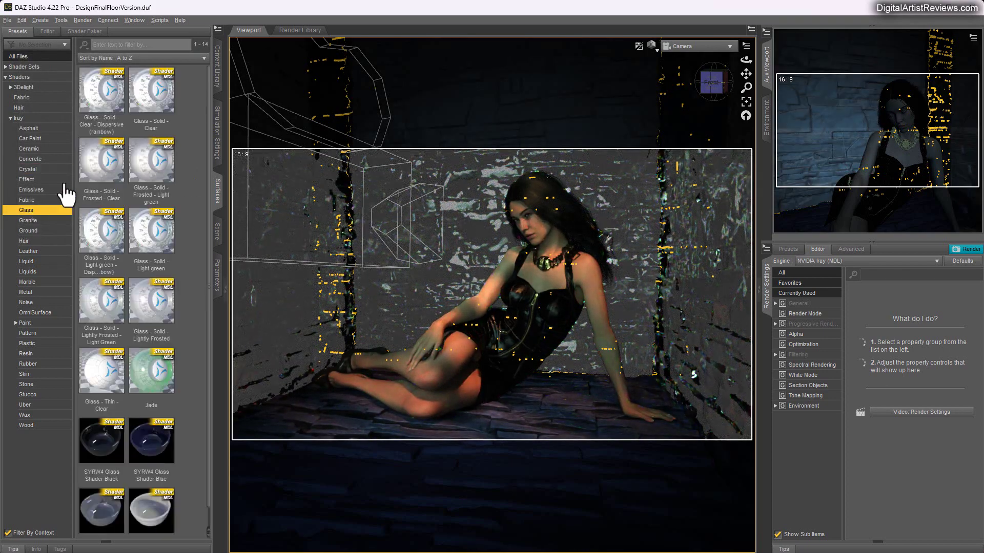
pyautogui.click(155, 99)
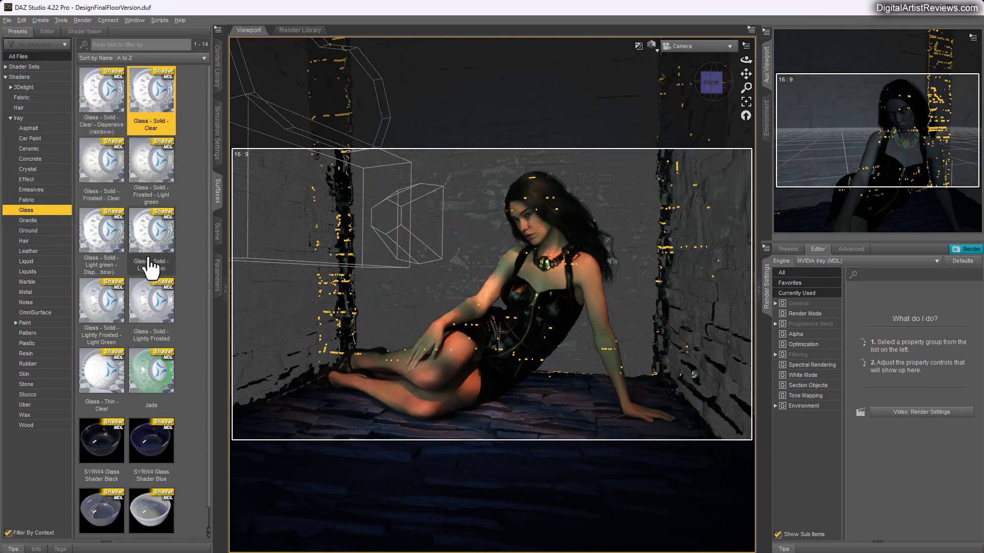
pyautogui.click(156, 379)
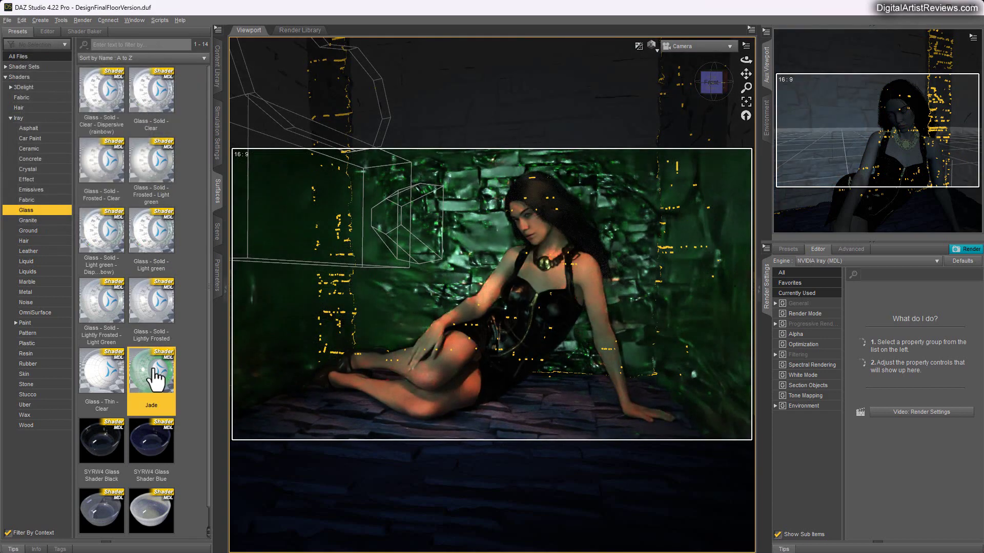
pyautogui.moveTo(118, 355)
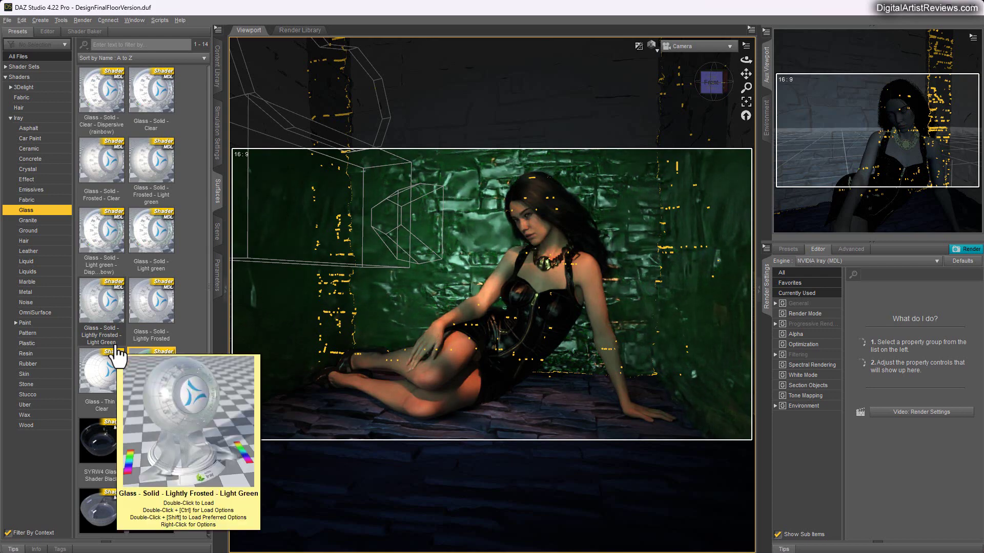
# In the Lights group, hide Top Back Light and Floor Bounce, and switch Filler off and back on
pyautogui.click(217, 232)
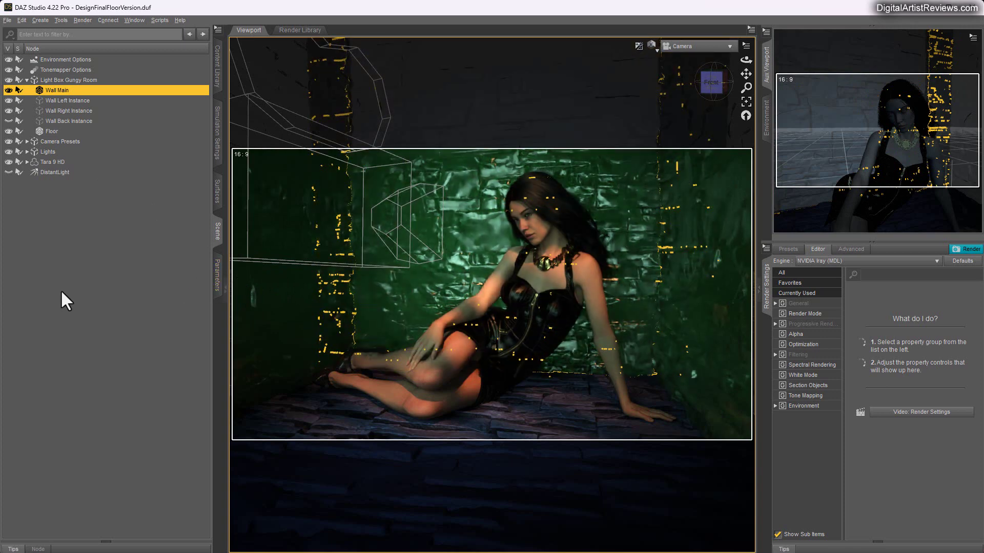
pyautogui.click(27, 151)
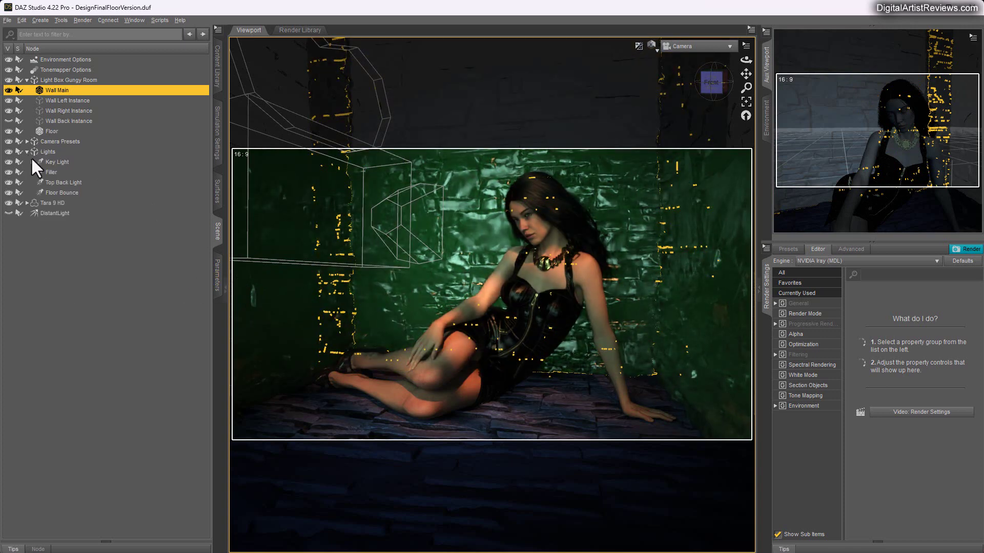
pyautogui.click(8, 182)
pyautogui.click(8, 193)
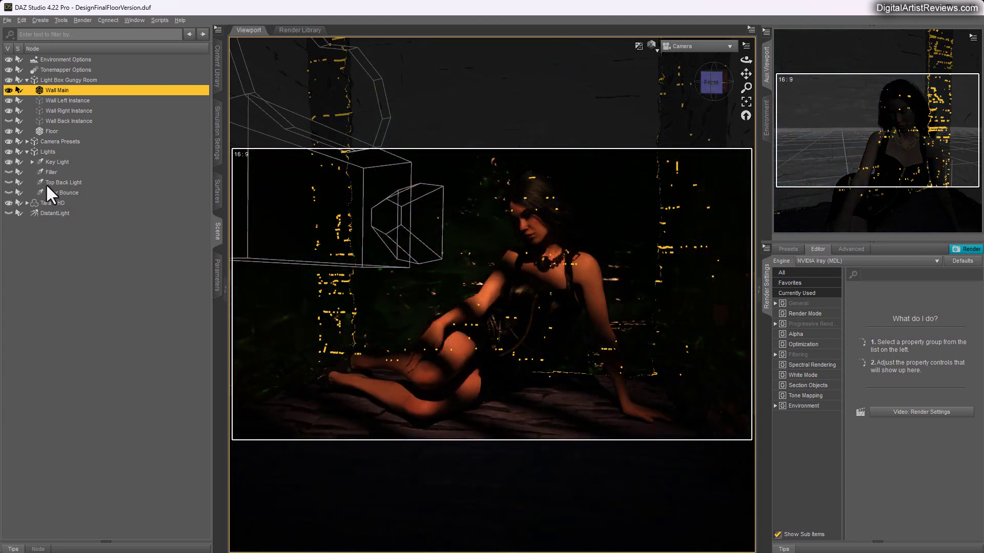
pyautogui.click(9, 172)
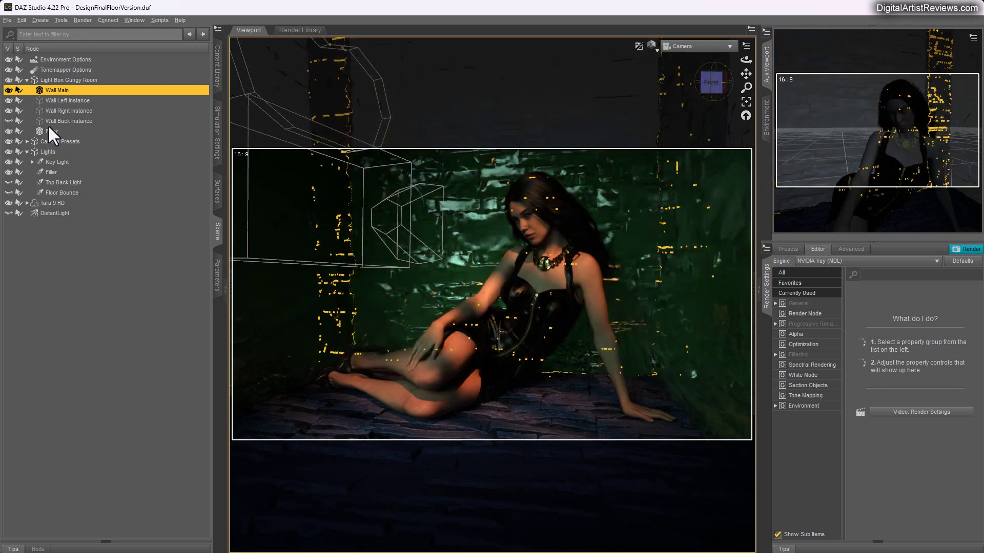
# Select the Floor object and view the settings of its Floor surface
pyautogui.click(79, 245)
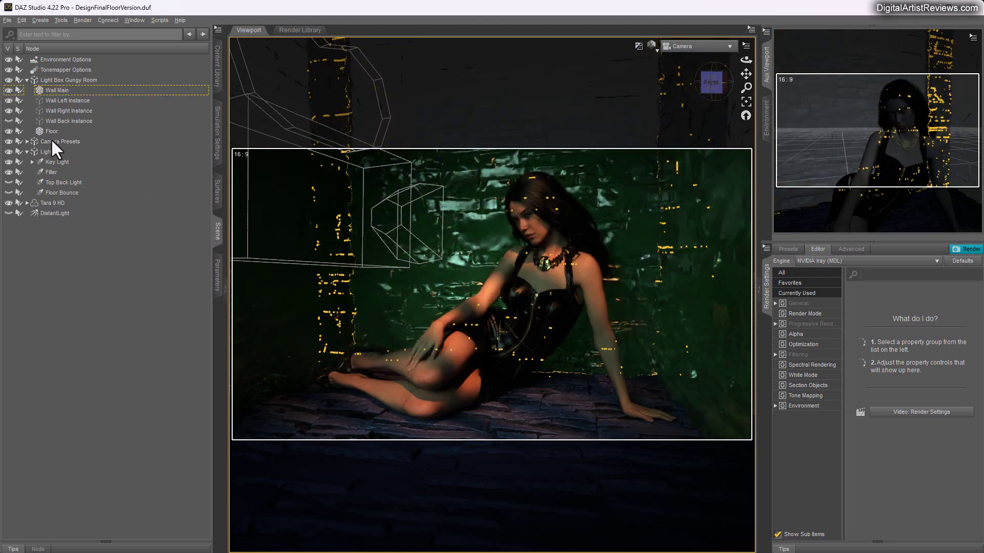
pyautogui.click(50, 131)
pyautogui.click(217, 190)
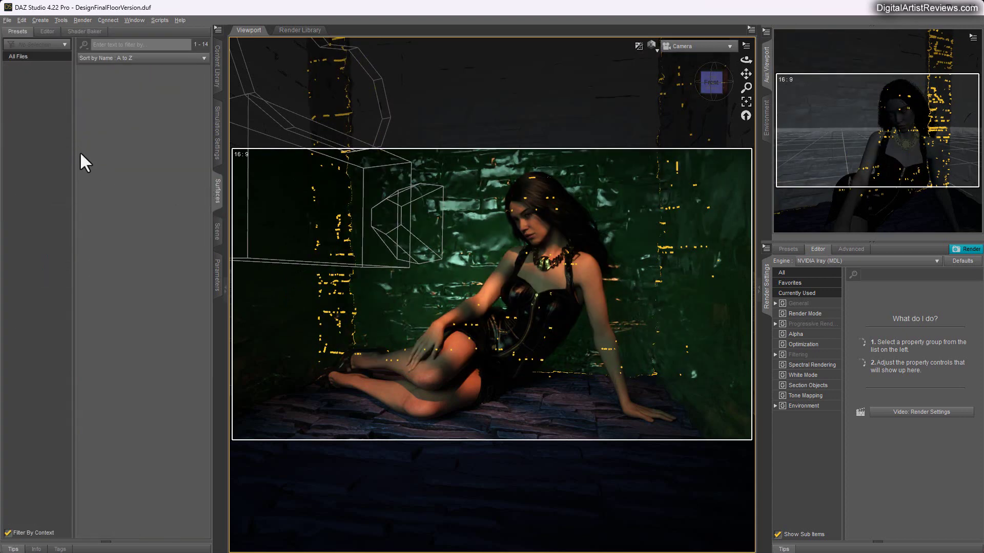
pyautogui.click(47, 31)
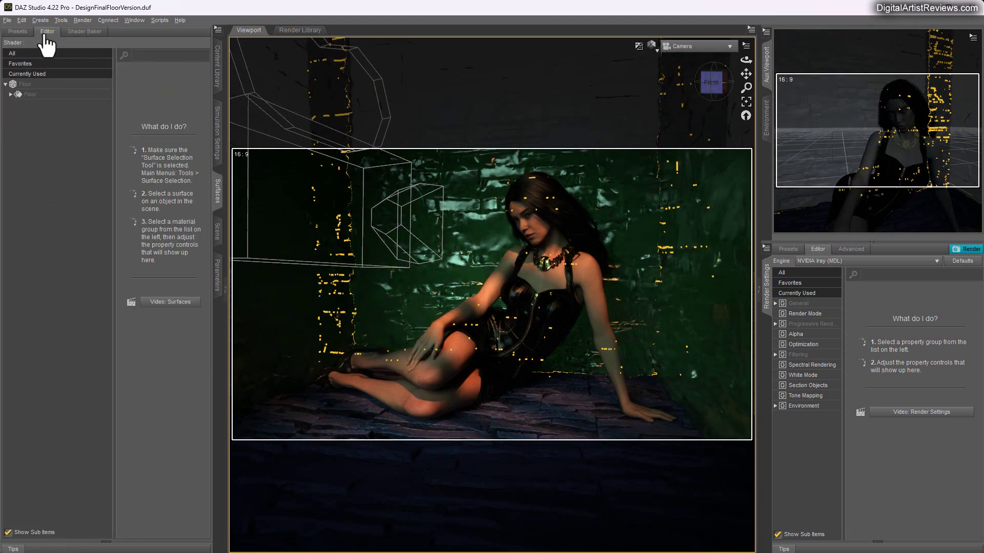
pyautogui.click(28, 95)
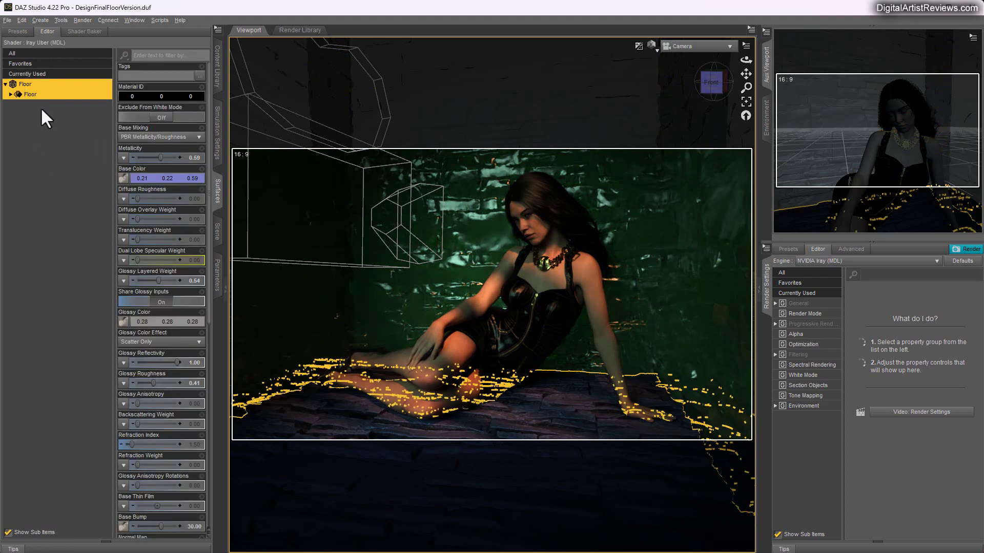
pyautogui.click(42, 155)
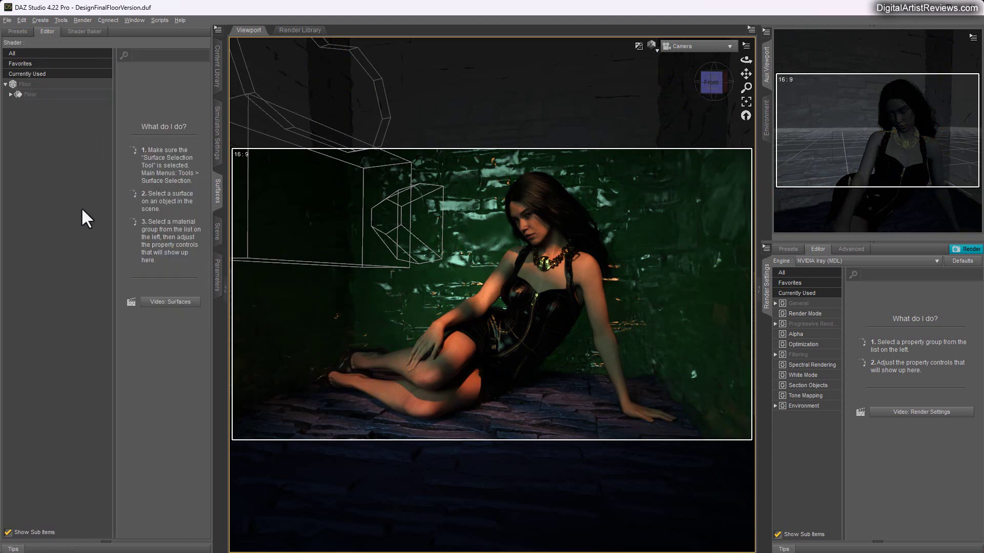
# Select the Wall surface of Wall Main and apply the Iray Metal shader Cast Iron to it
pyautogui.click(218, 232)
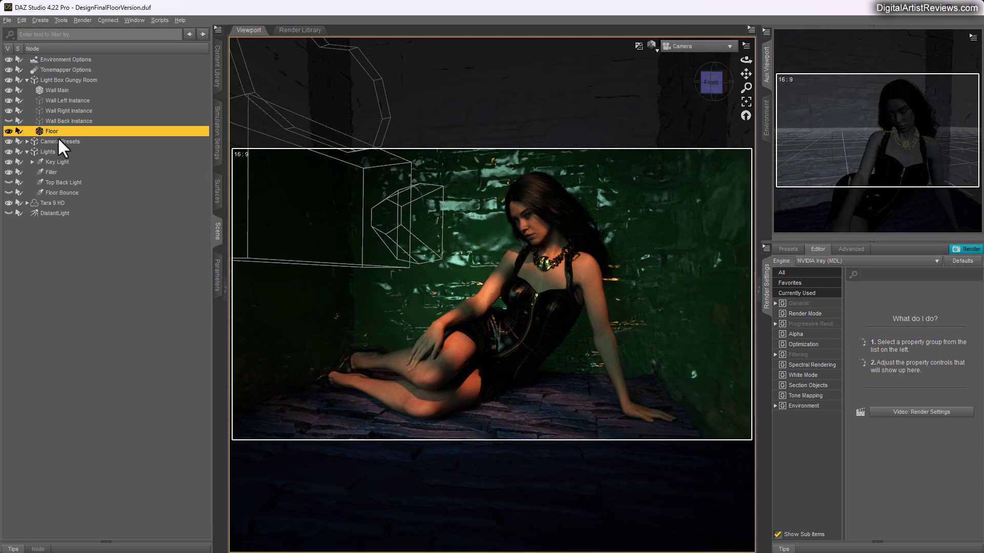
pyautogui.click(57, 90)
pyautogui.click(218, 206)
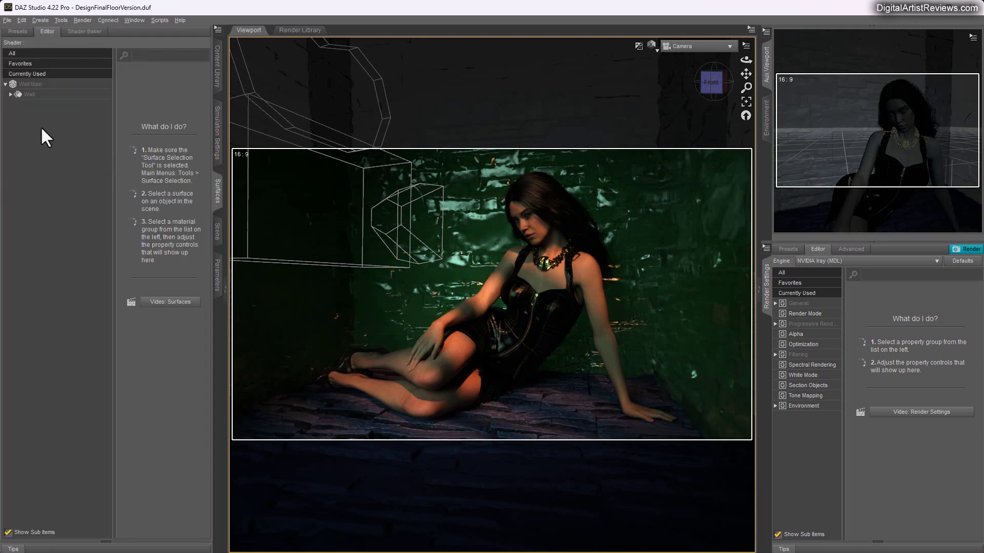
pyautogui.click(29, 95)
pyautogui.click(18, 32)
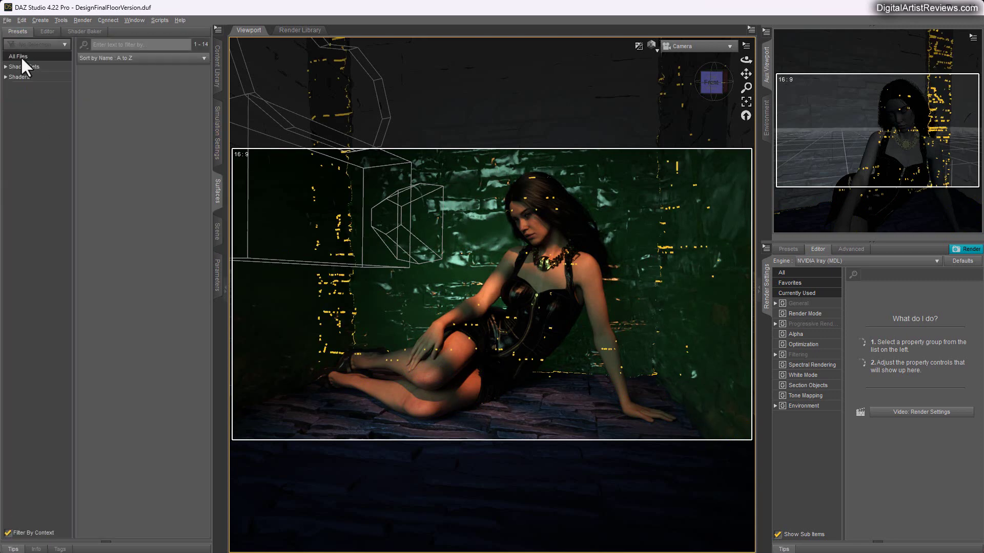
pyautogui.click(19, 77)
pyautogui.click(18, 117)
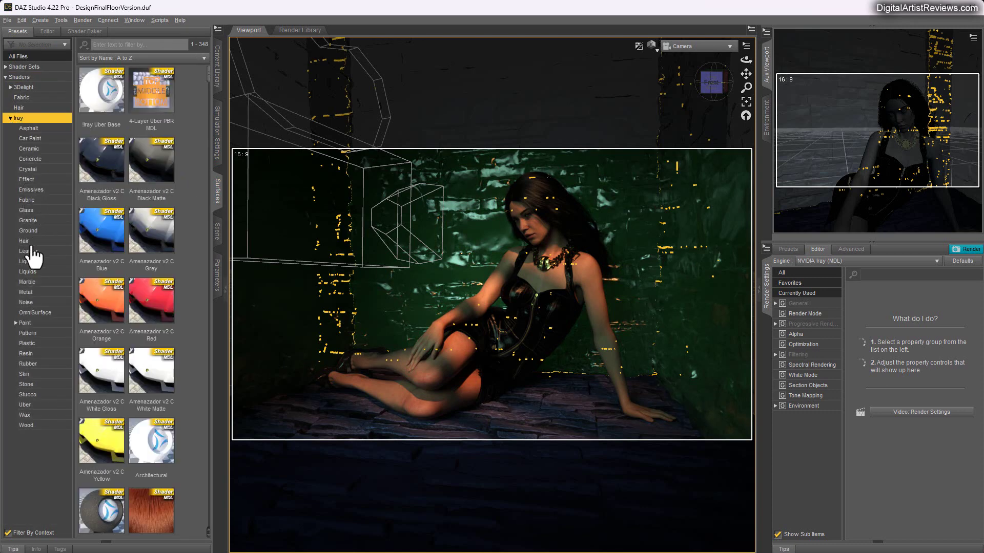
pyautogui.click(26, 292)
pyautogui.doubleClick(110, 103)
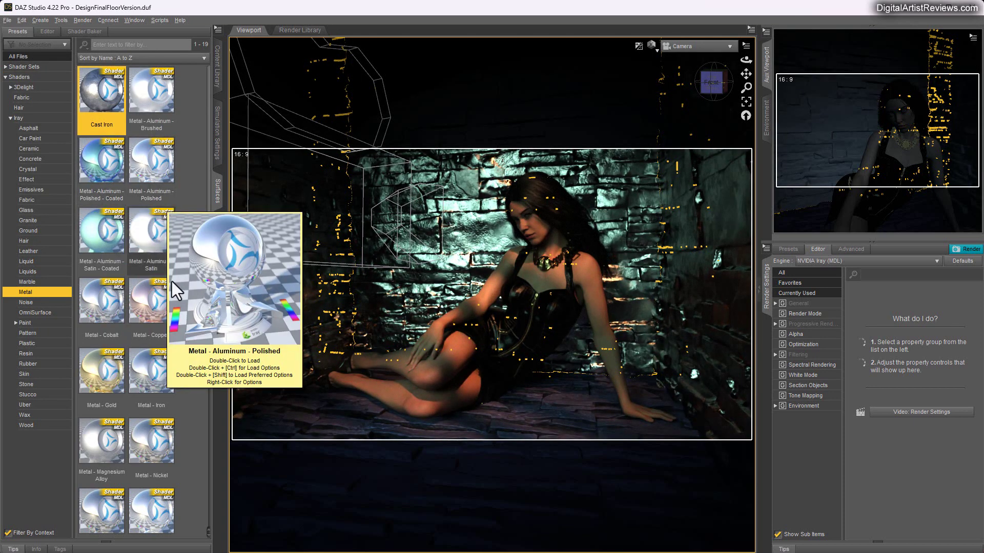
# Try the Iray Metal shaders Metal - Gold, Metal - Iron and Metal Brushed on the Wall surface
pyautogui.scroll(-3, 153, 279)
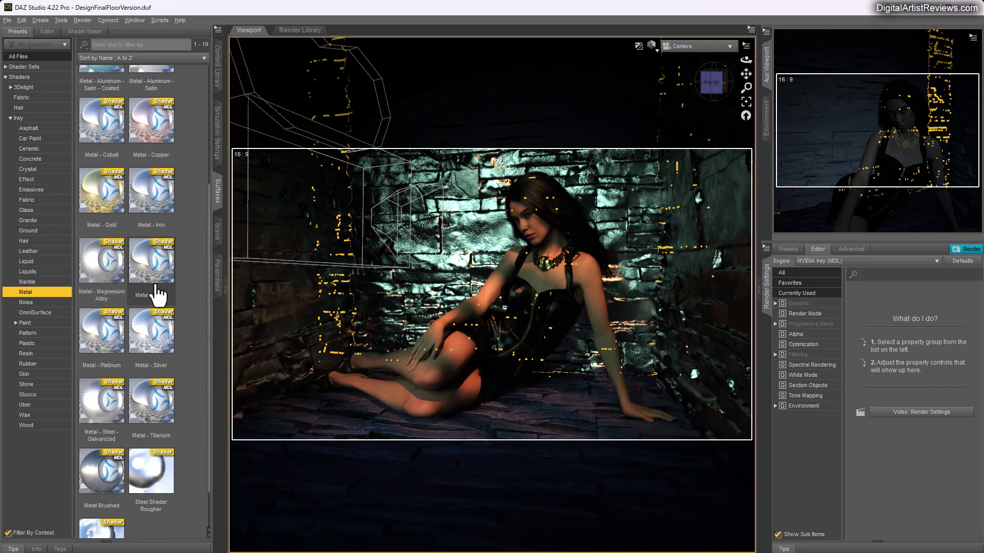
pyautogui.doubleClick(108, 181)
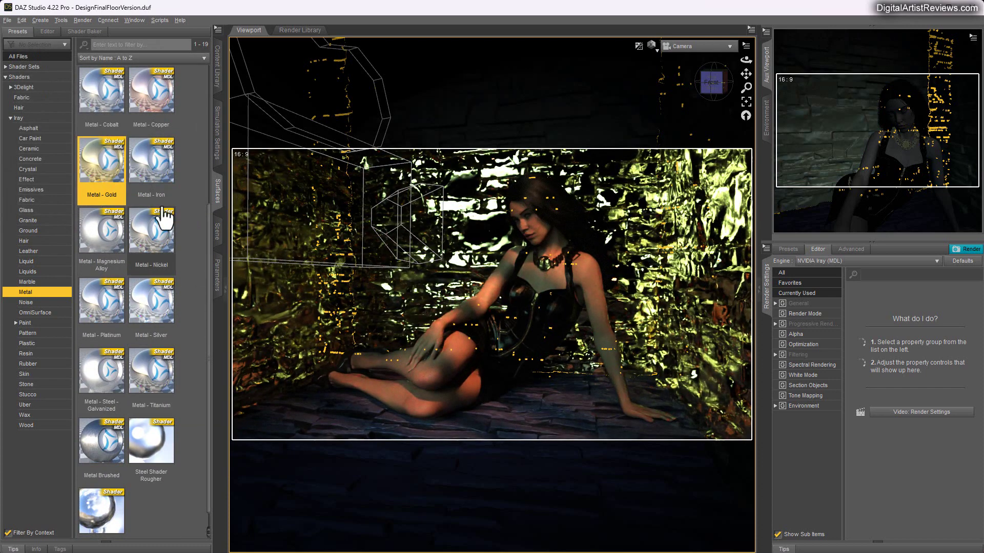
pyautogui.doubleClick(152, 174)
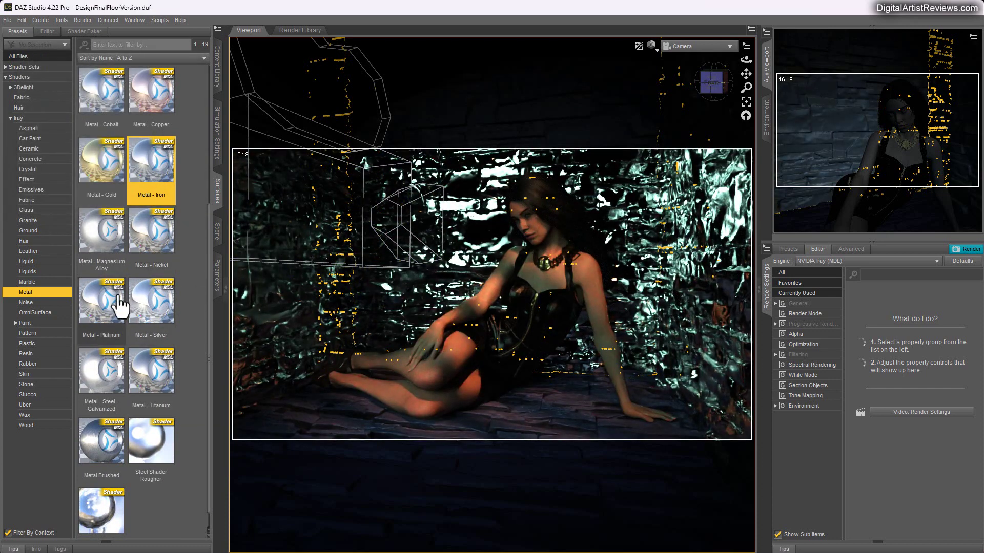
pyautogui.doubleClick(108, 451)
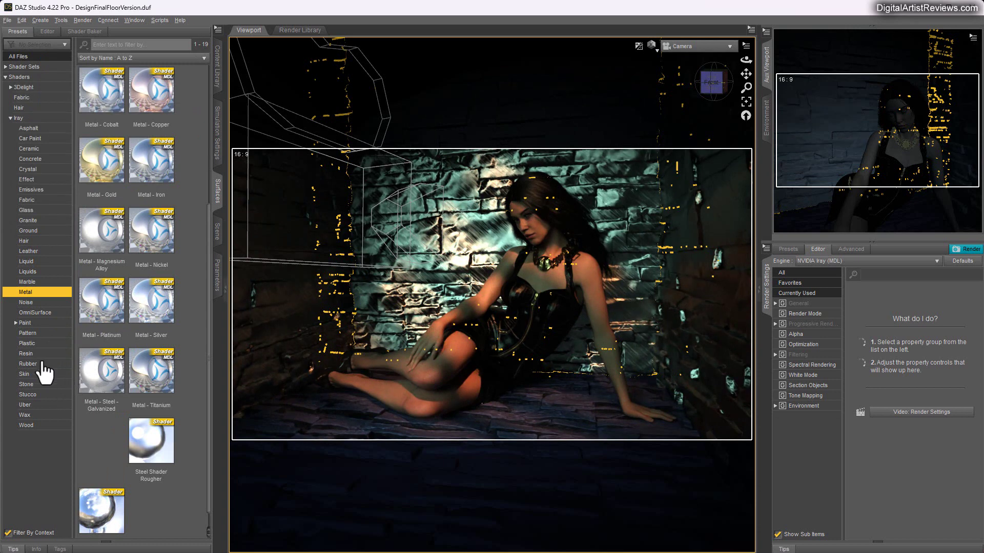
# Apply the Iray shader Rubber - Studded Black to the Wall surface and set its Vertical Tiles and Horizontal Tiles to 40
pyautogui.click(28, 364)
pyautogui.doubleClick(114, 201)
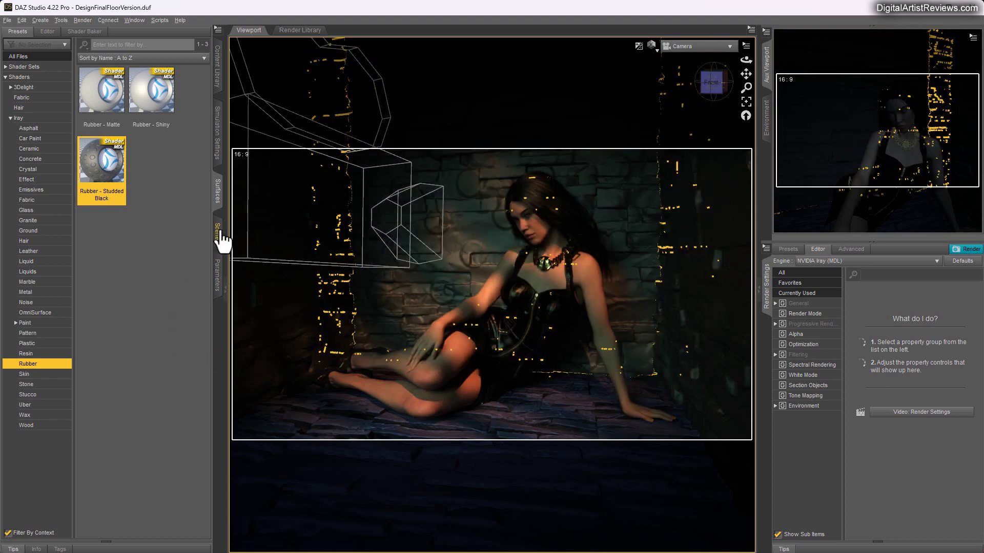
pyautogui.click(48, 31)
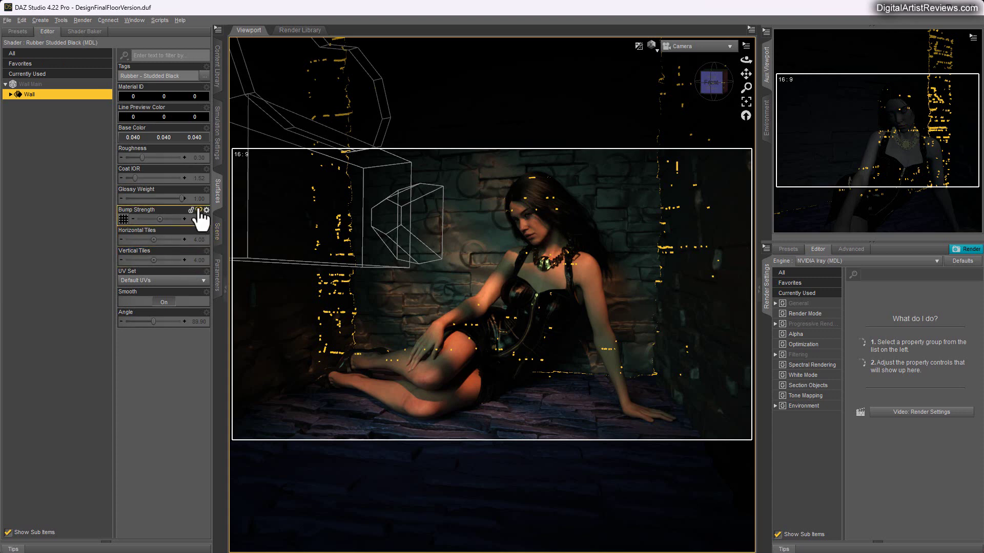
pyautogui.click(198, 258)
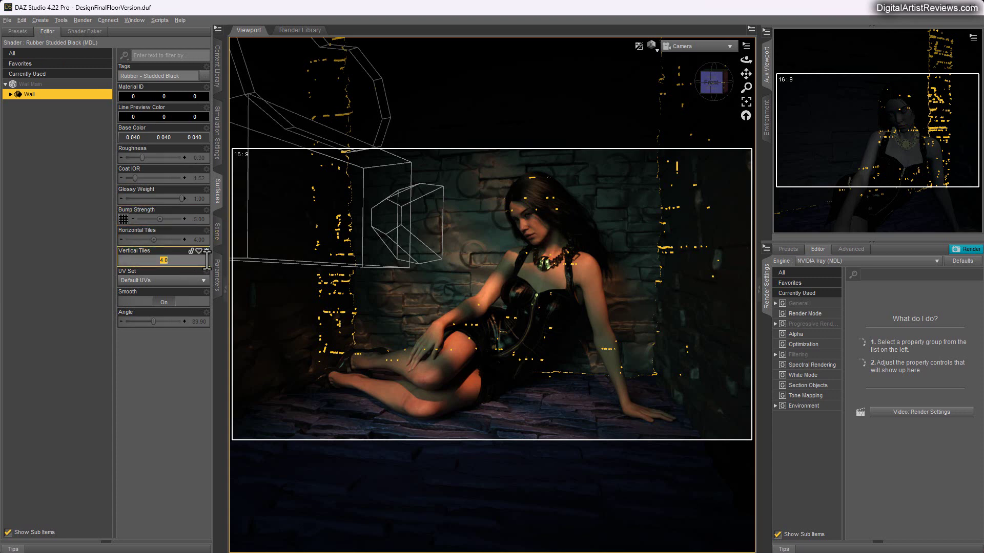
pyautogui.write('40')
pyautogui.press('Return')
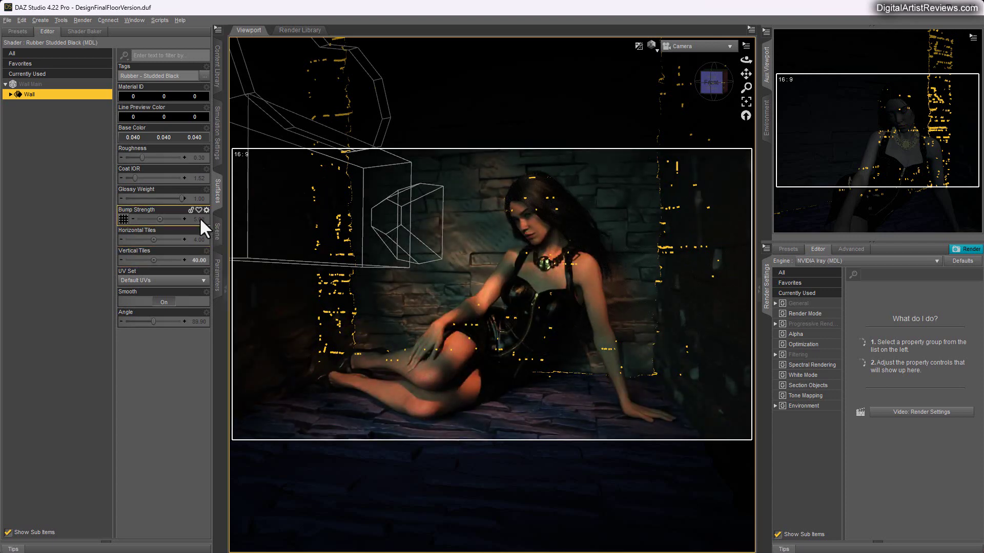
pyautogui.click(199, 217)
pyautogui.click(196, 240)
pyautogui.write('40')
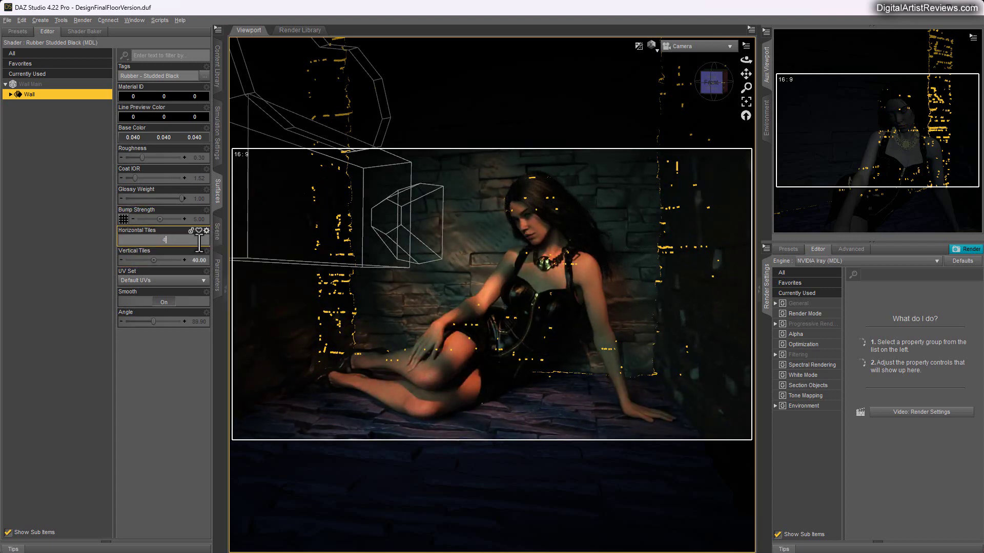
pyautogui.press('Return')
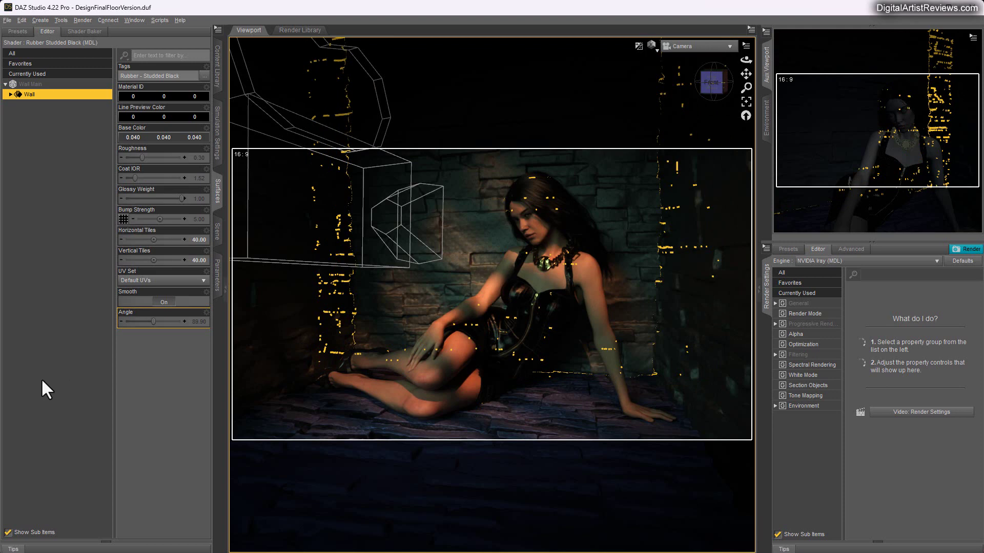
# Apply the Iray Emissive shader to the Wall surface of Wall Main
pyautogui.click(217, 232)
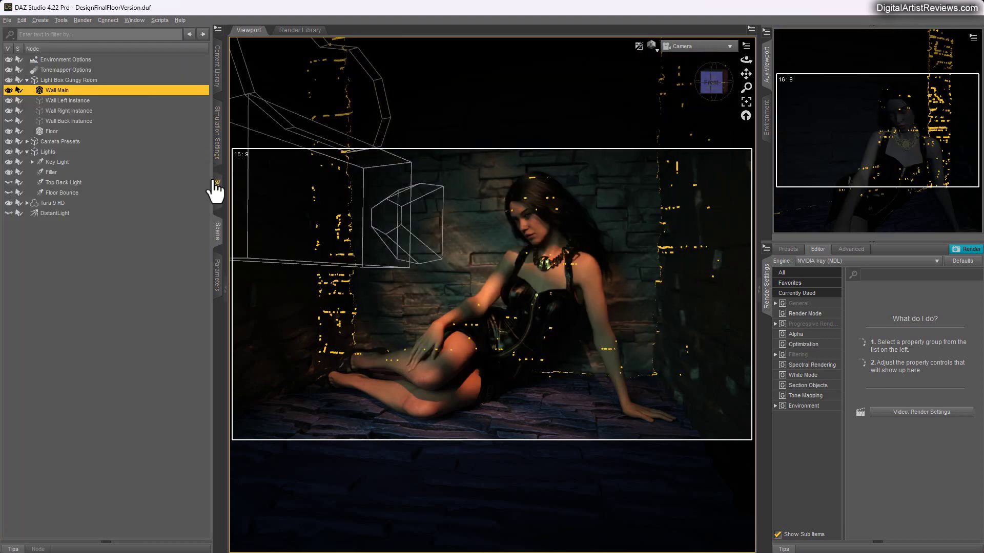
pyautogui.click(217, 190)
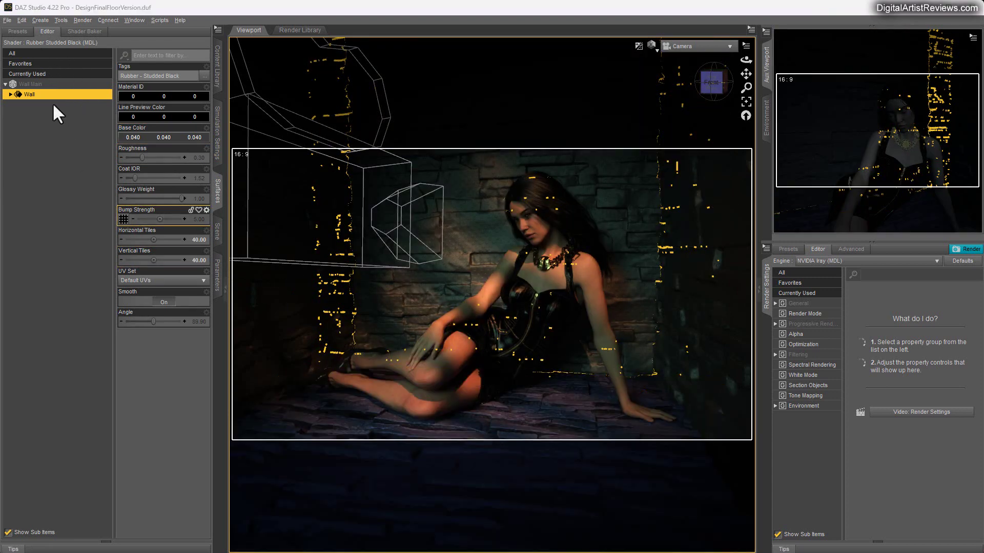
pyautogui.click(21, 33)
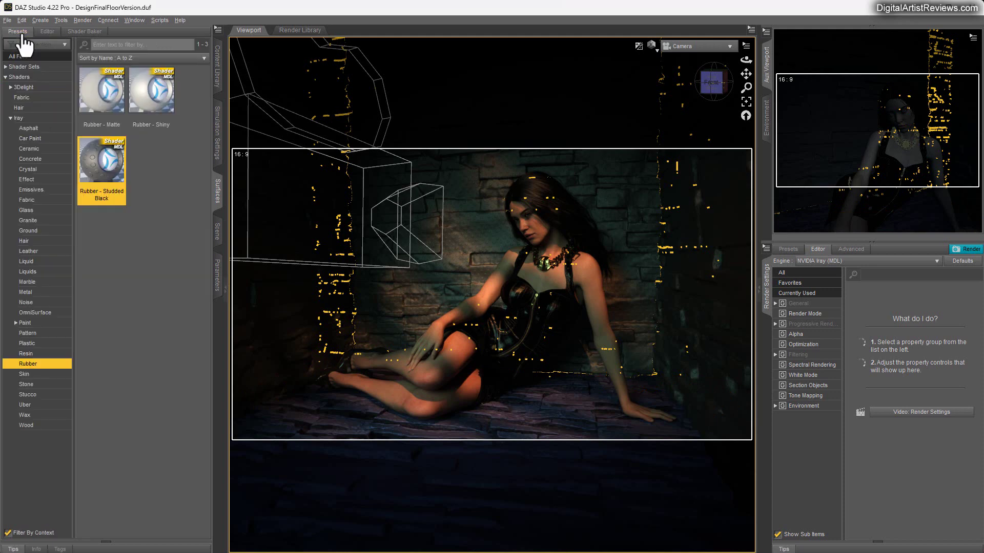
pyautogui.click(30, 190)
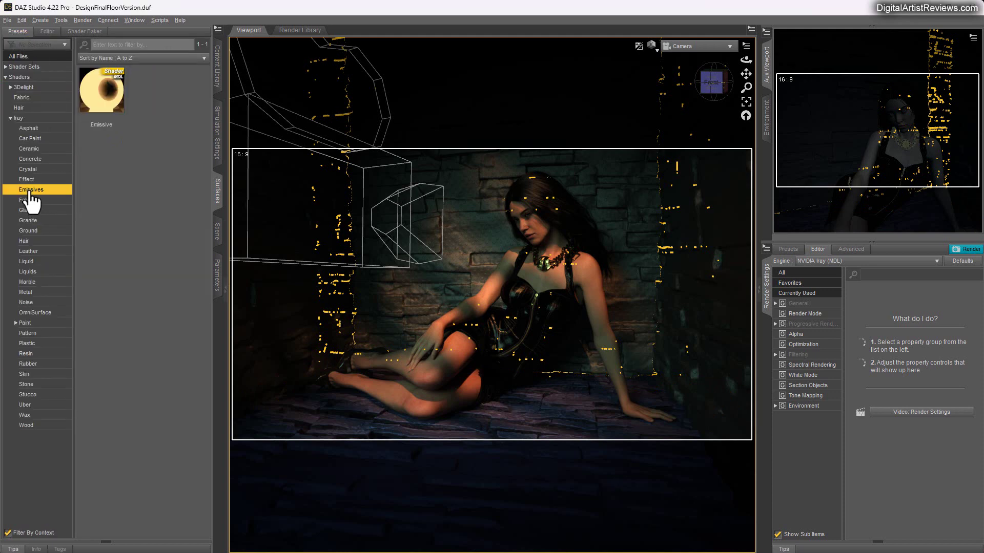
pyautogui.doubleClick(99, 106)
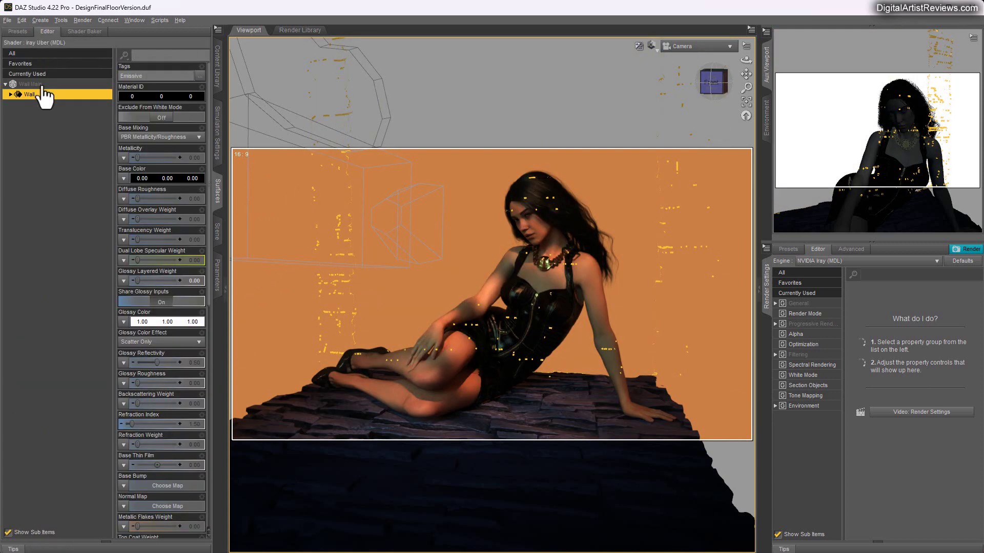
# Set the Emission Color of the Wall surface of Wall Main to orange (1.00, 0.55, 0.20)
pyautogui.scroll(-10, 145, 259)
pyautogui.scroll(10, 137, 318)
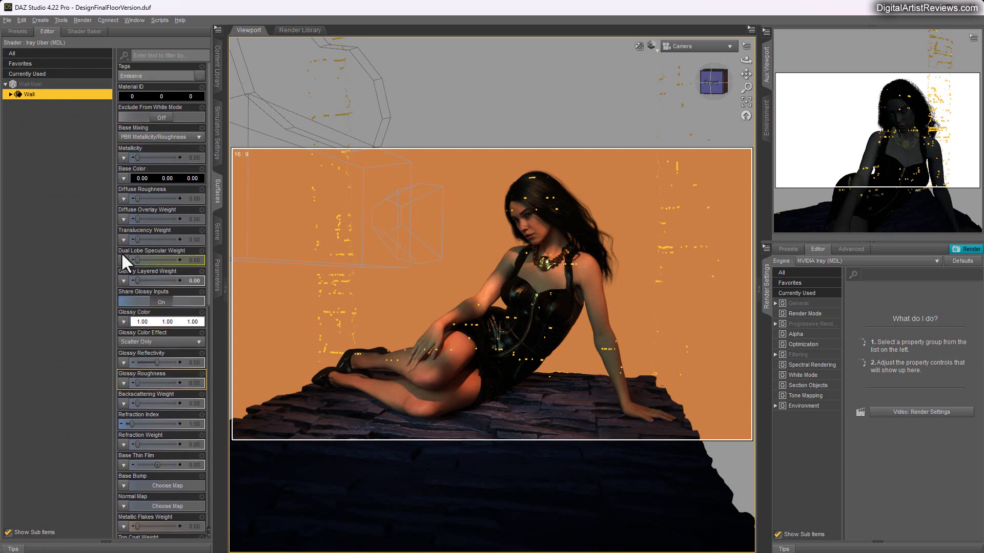
pyautogui.scroll(-10, 151, 317)
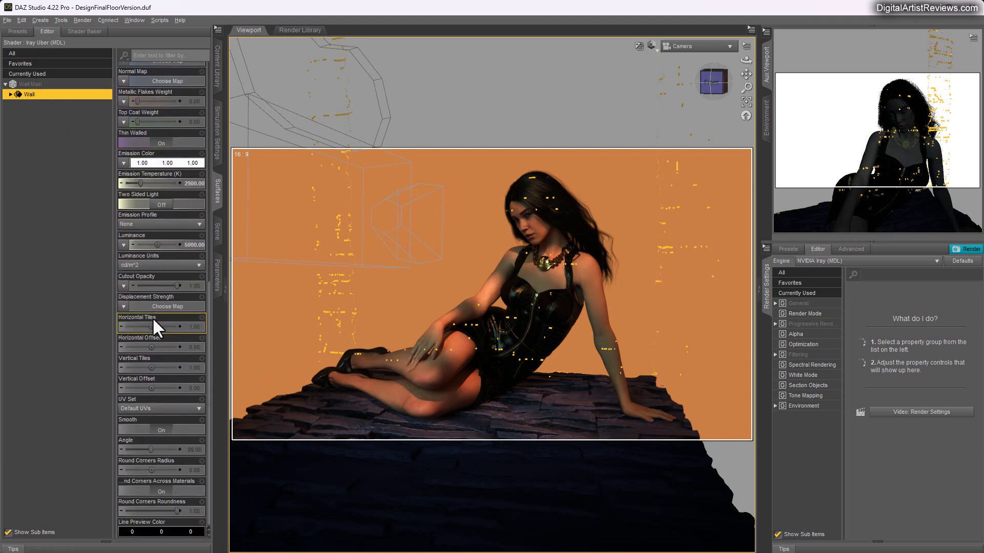
pyautogui.scroll(5, 152, 318)
pyautogui.click(148, 286)
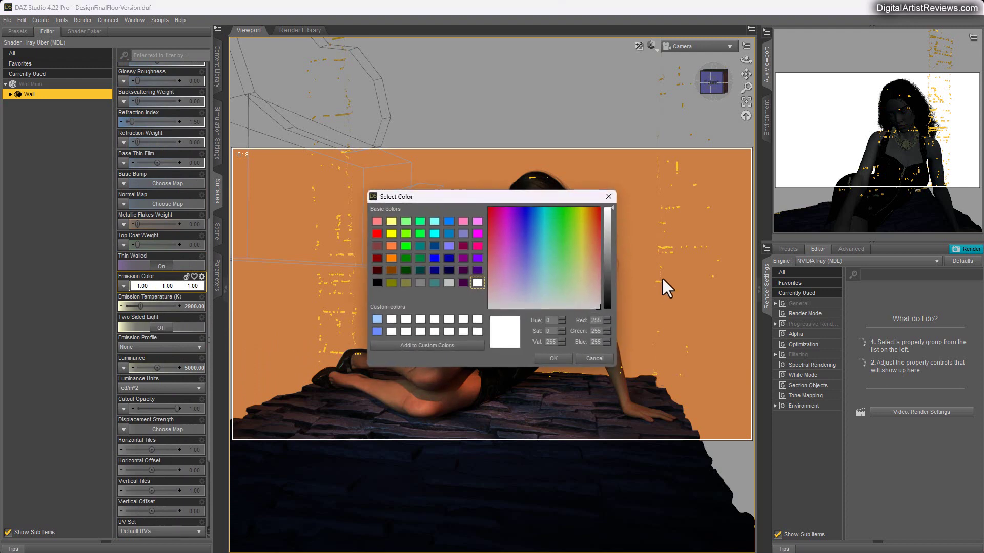
pyautogui.click(590, 259)
pyautogui.click(553, 359)
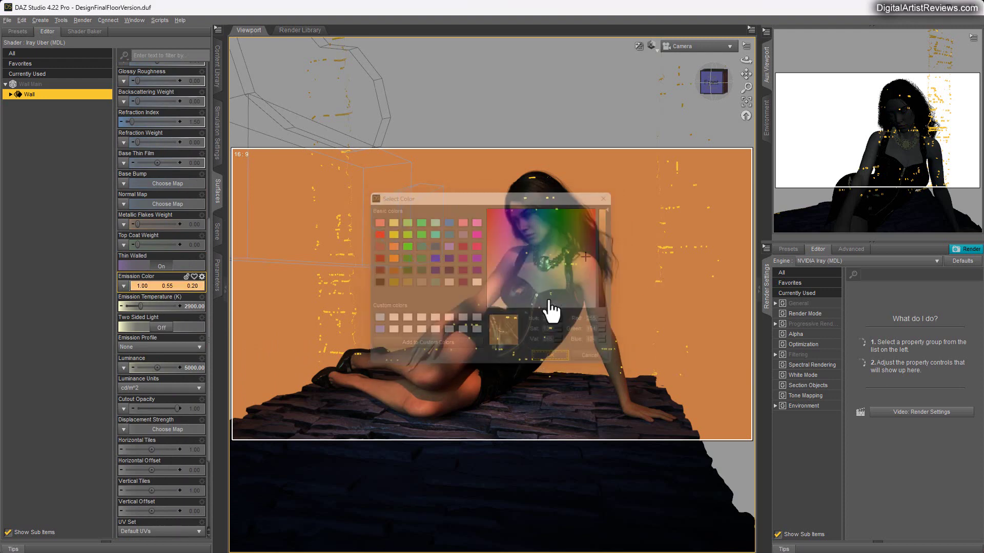
# Raise the Wall surface's Luminance to 500000 cd/m^2
pyautogui.click(201, 367)
pyautogui.write('00')
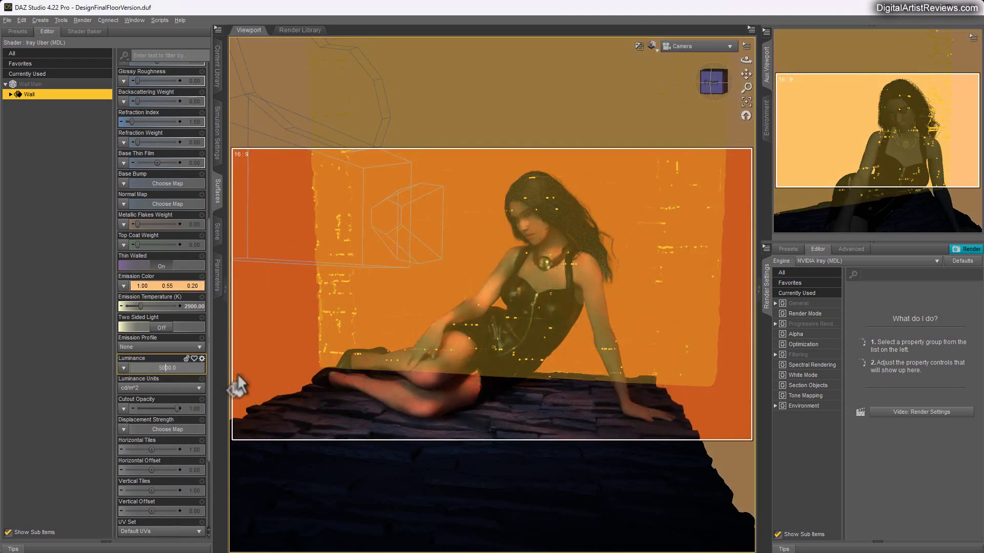
pyautogui.press('Return')
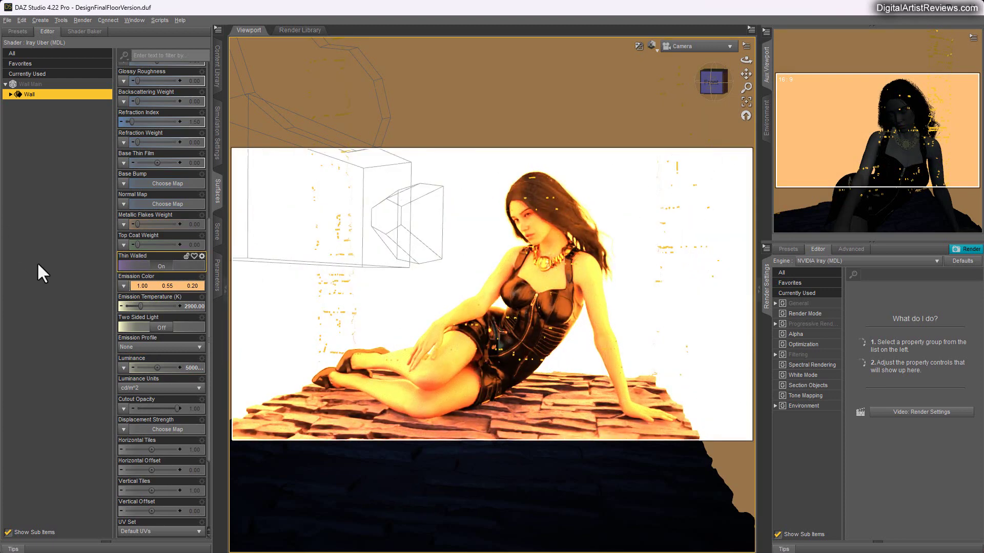
# Change the Wall surface's Emission Color to pure red (1.00, 0.00, 0.0001) and lower its Luminance to 100000
pyautogui.click(153, 286)
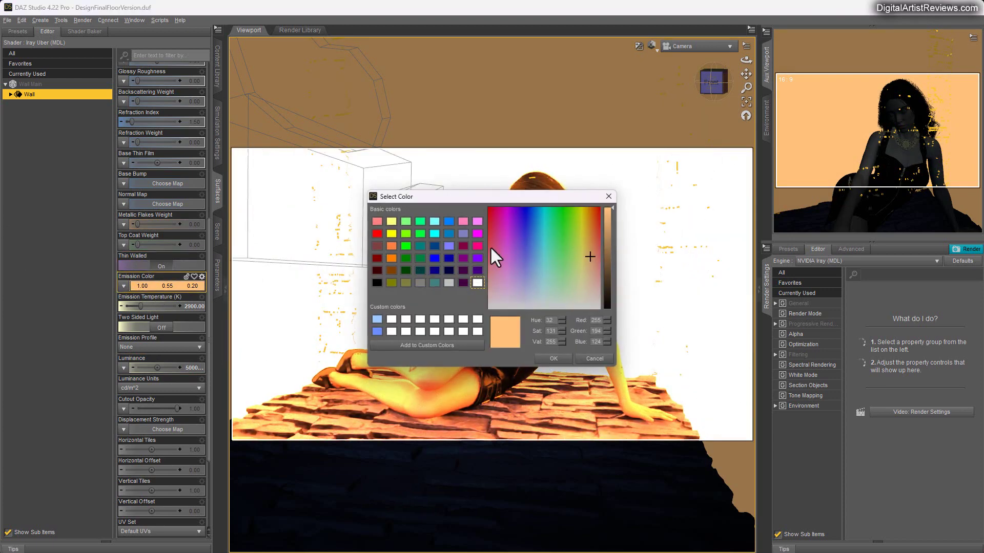
pyautogui.moveTo(492, 254); pyautogui.dragTo(468, 220)
pyautogui.click(551, 359)
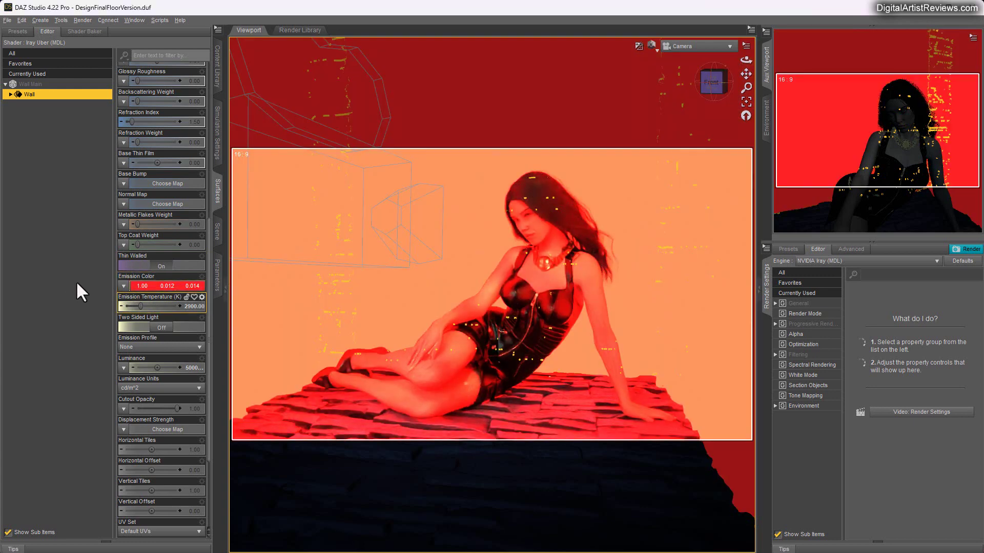
pyautogui.click(156, 286)
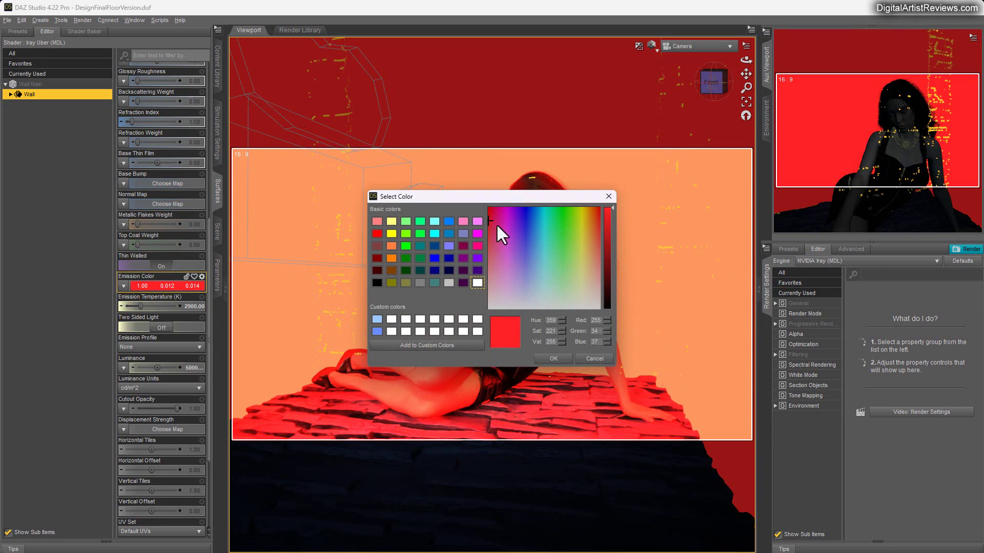
pyautogui.moveTo(496, 223); pyautogui.dragTo(490, 208)
pyautogui.click(552, 358)
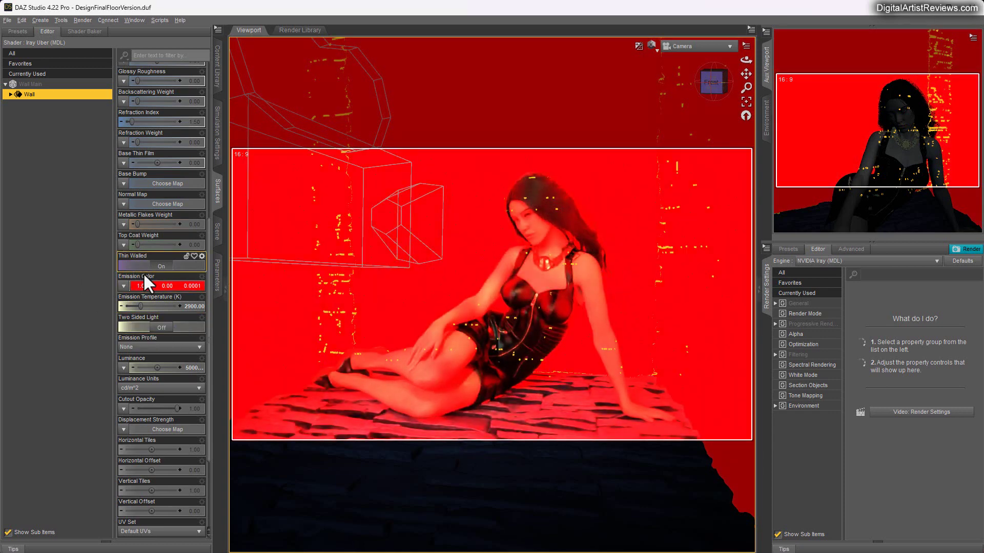
pyautogui.click(192, 368)
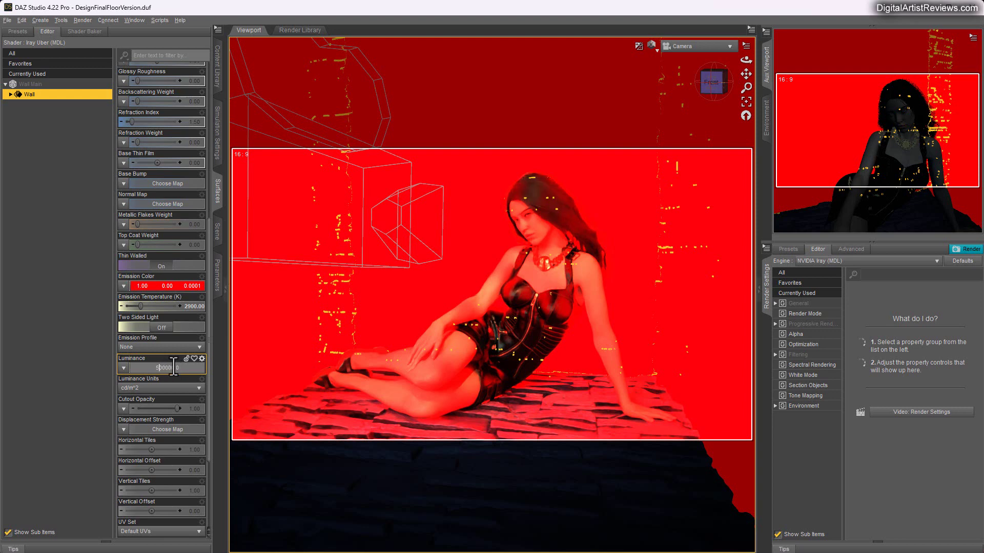
pyautogui.press('Return')
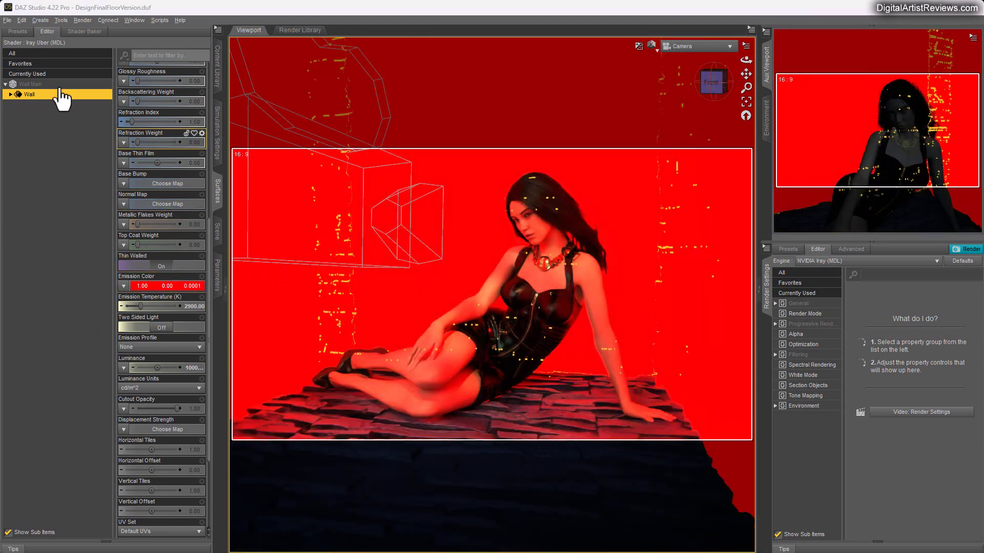
# Undo the last Luminance change and both red Emission Color changes on the Wall surface
pyautogui.click(20, 20)
pyautogui.click(22, 31)
pyautogui.click(21, 20)
pyautogui.click(22, 32)
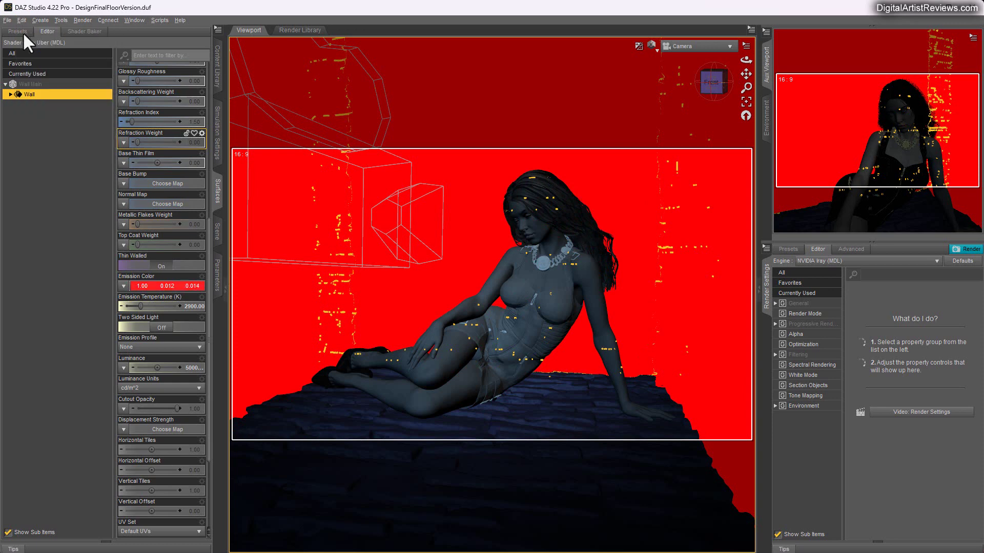
pyautogui.click(20, 21)
pyautogui.click(27, 32)
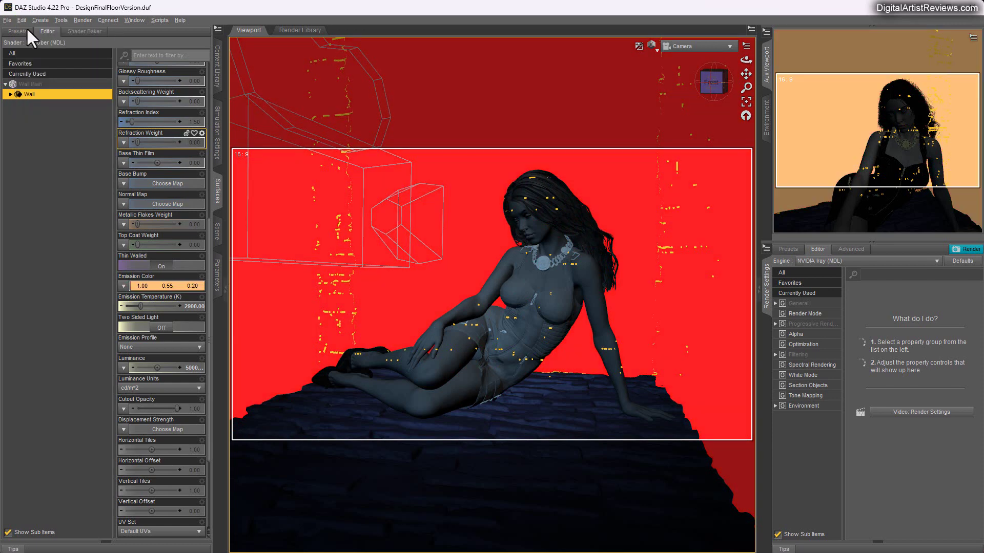
# Restore the stone material on Wall Main by applying the LBGR 07 Wall MAT 12k preset
pyautogui.click(217, 77)
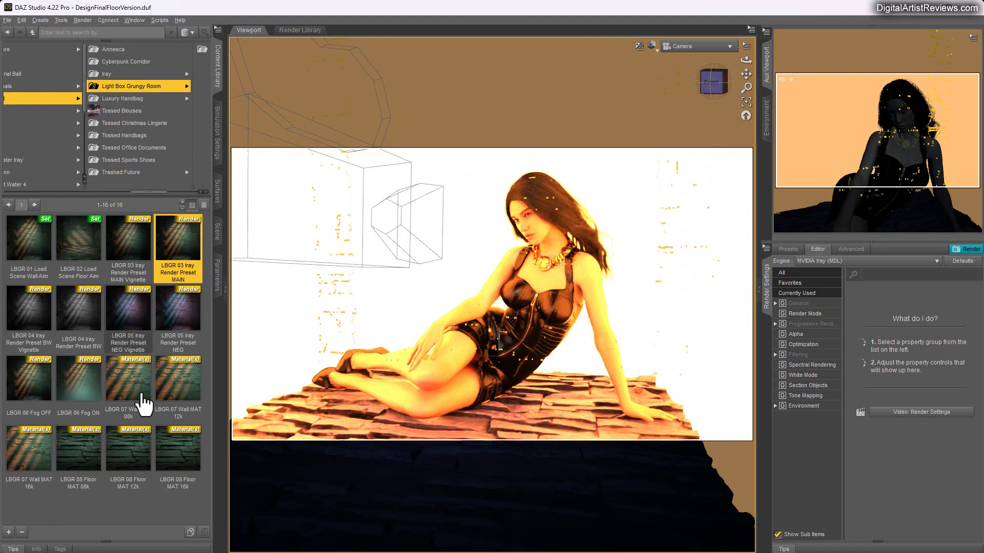
pyautogui.click(217, 232)
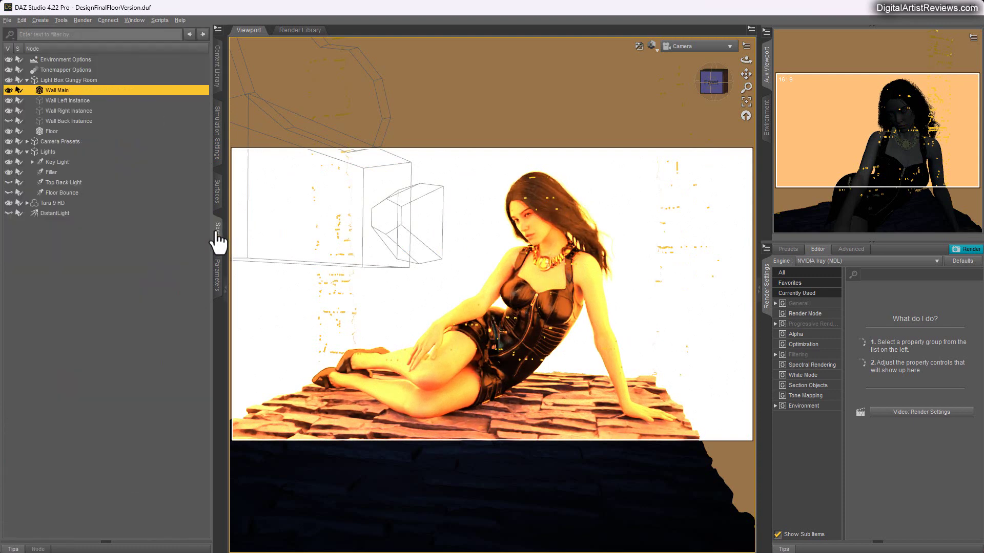
pyautogui.click(219, 77)
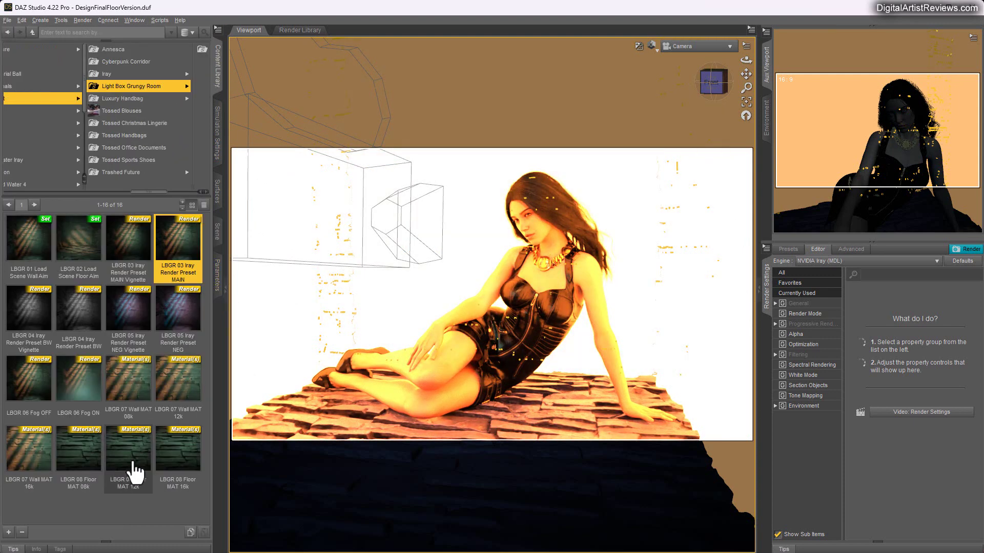
pyautogui.doubleClick(183, 389)
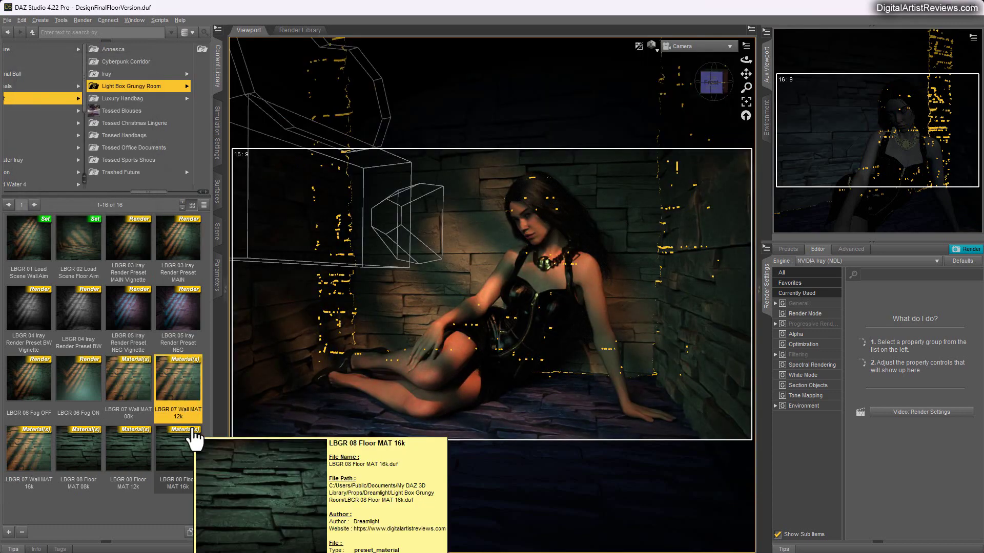
# Select the Floor and apply the LBGR 08 Floor MAT 12k preset to it
pyautogui.click(217, 231)
pyautogui.click(78, 131)
pyautogui.click(219, 77)
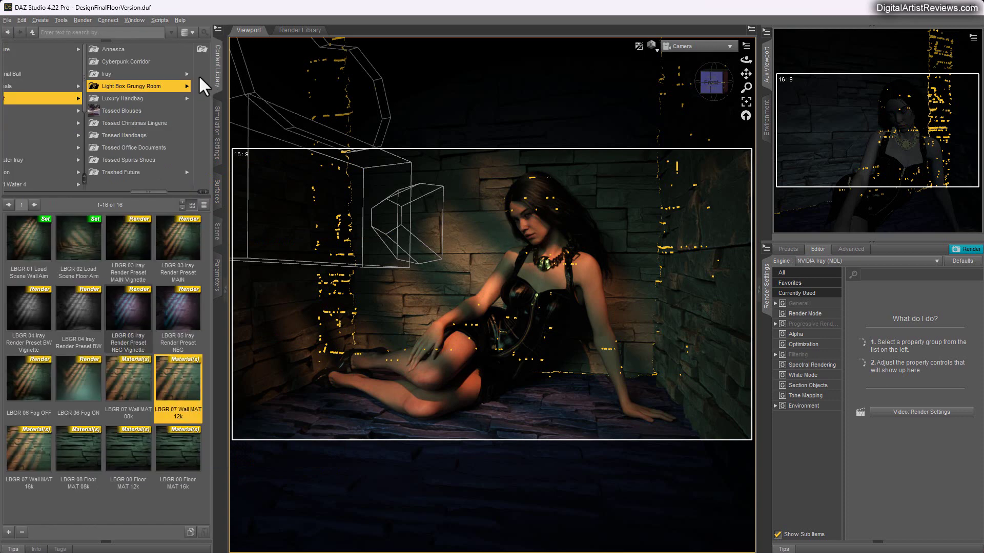
pyautogui.click(137, 457)
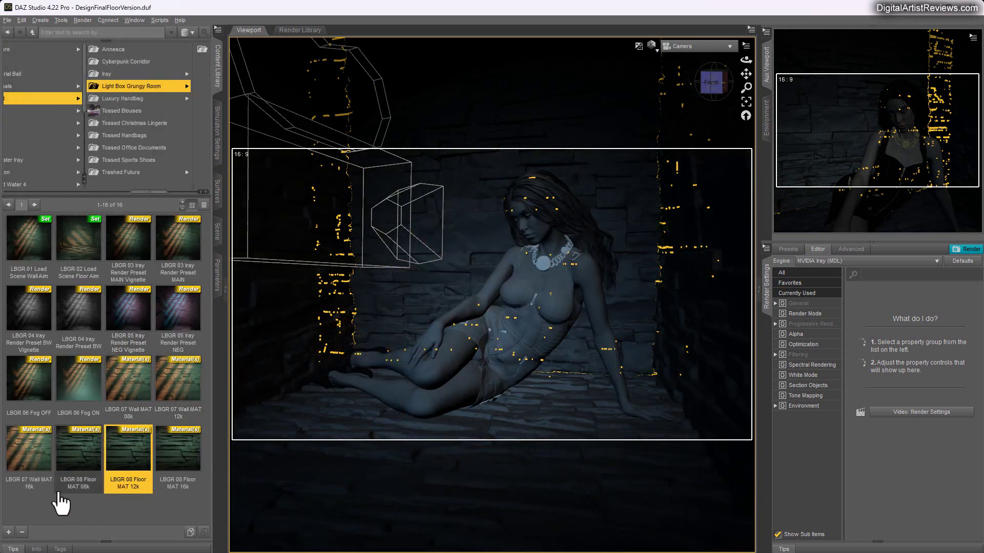
# Select Wall Main and set its Wall surface's Emission Color to bright pink (1.00, 0.15, 0.49)
pyautogui.click(218, 231)
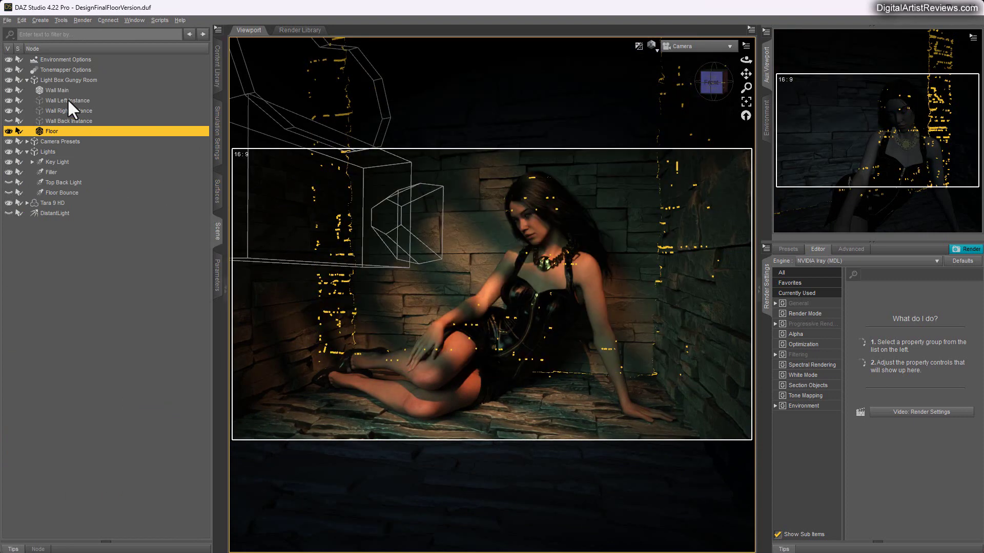
pyautogui.click(61, 91)
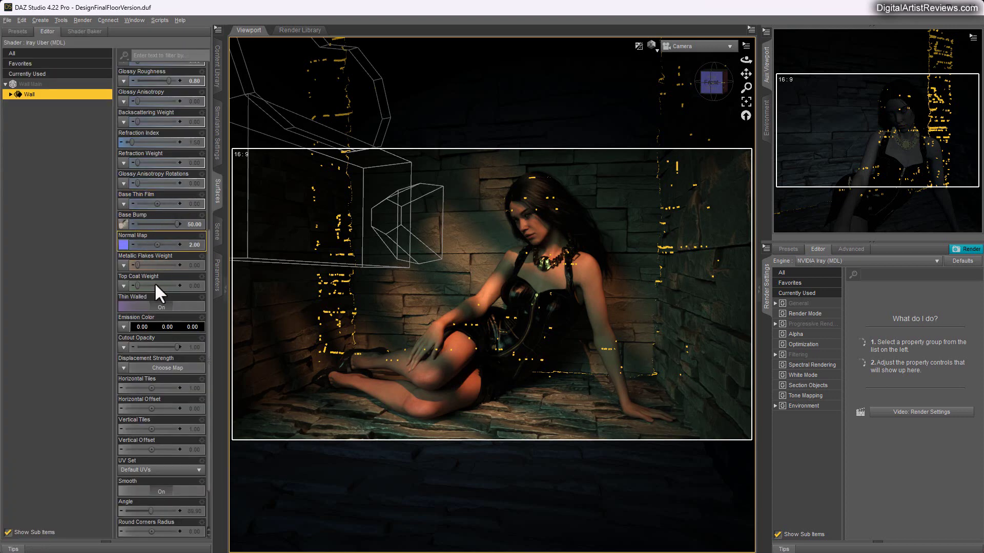
pyautogui.click(156, 327)
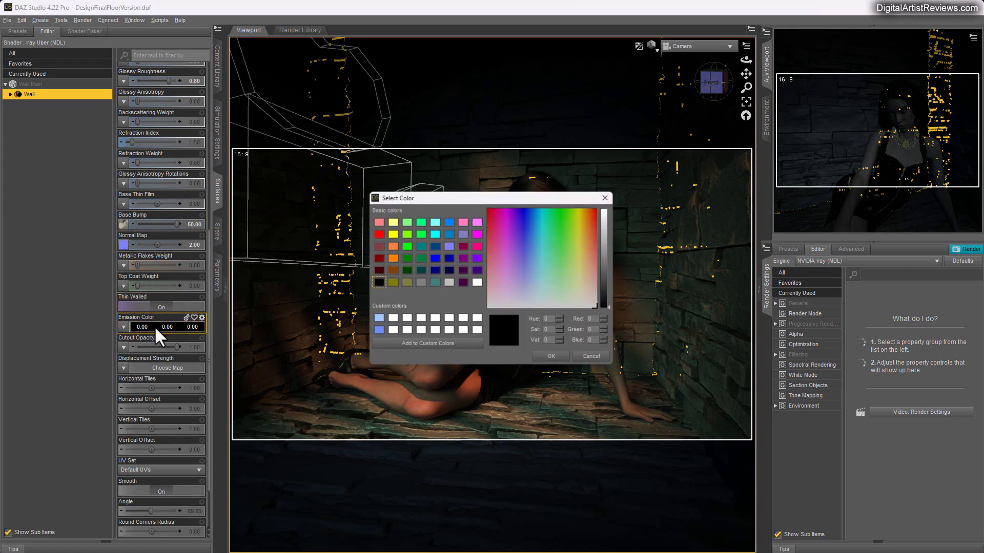
pyautogui.moveTo(515, 251); pyautogui.dragTo(505, 235)
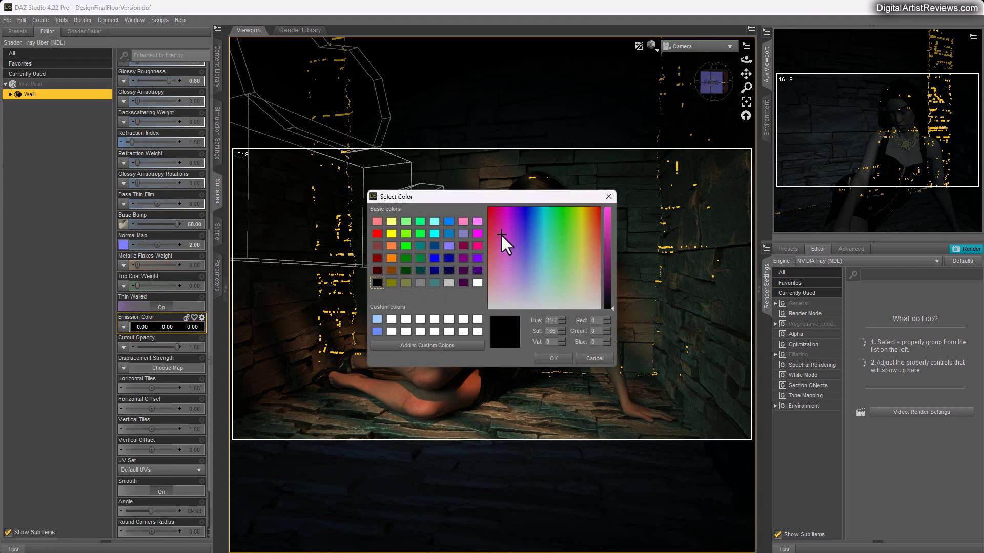
pyautogui.moveTo(608, 292); pyautogui.dragTo(609, 208)
pyautogui.click(498, 249)
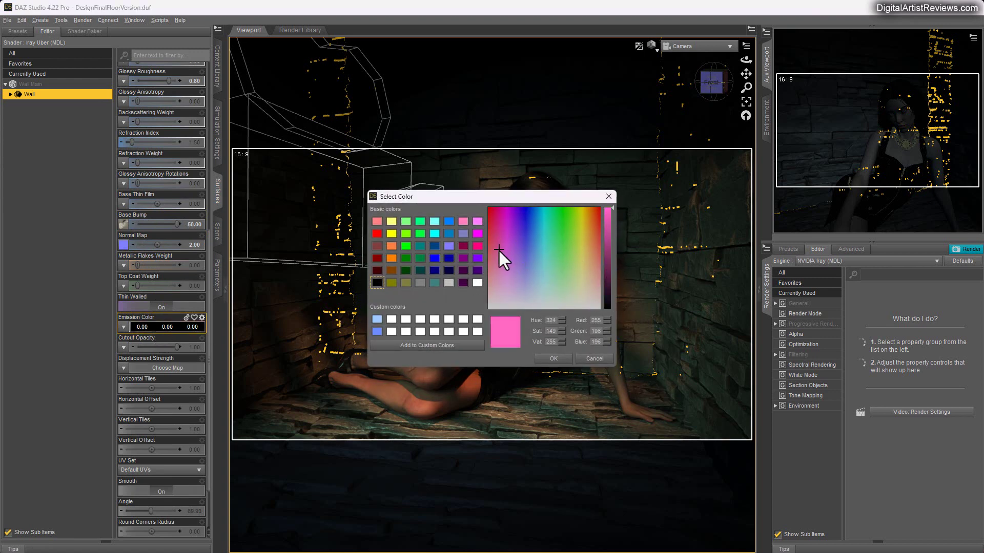
pyautogui.click(553, 358)
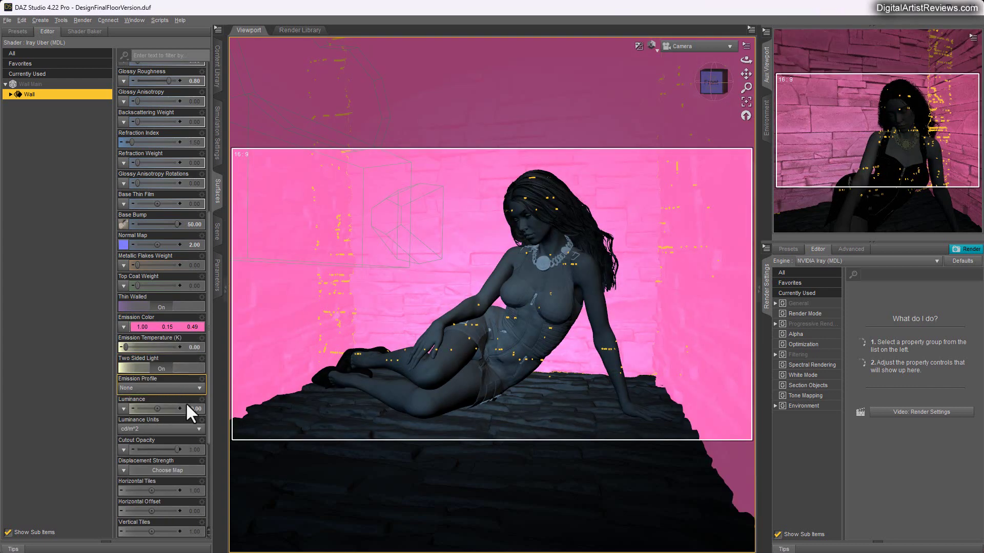
# Set the Wall surface's Luminance to 5000 and assign the stone wall's image map to its Emission Color
pyautogui.click(191, 408)
pyautogui.write('10')
pyautogui.press('Return')
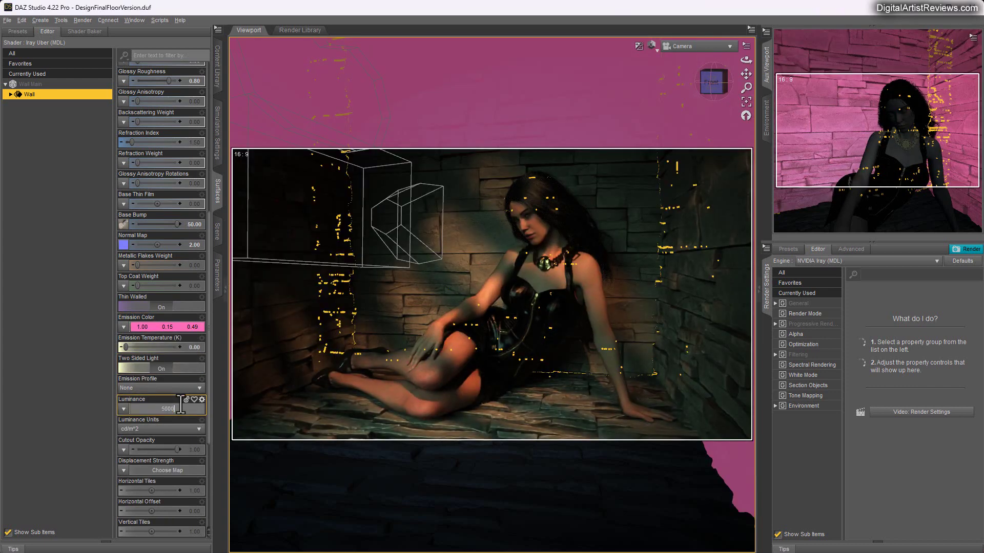
pyautogui.press('Return')
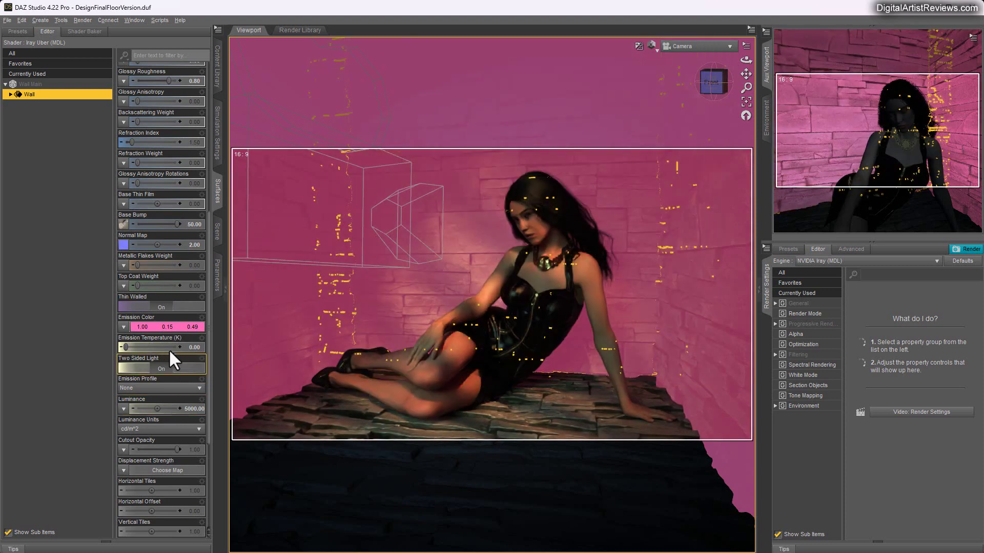
pyautogui.click(124, 327)
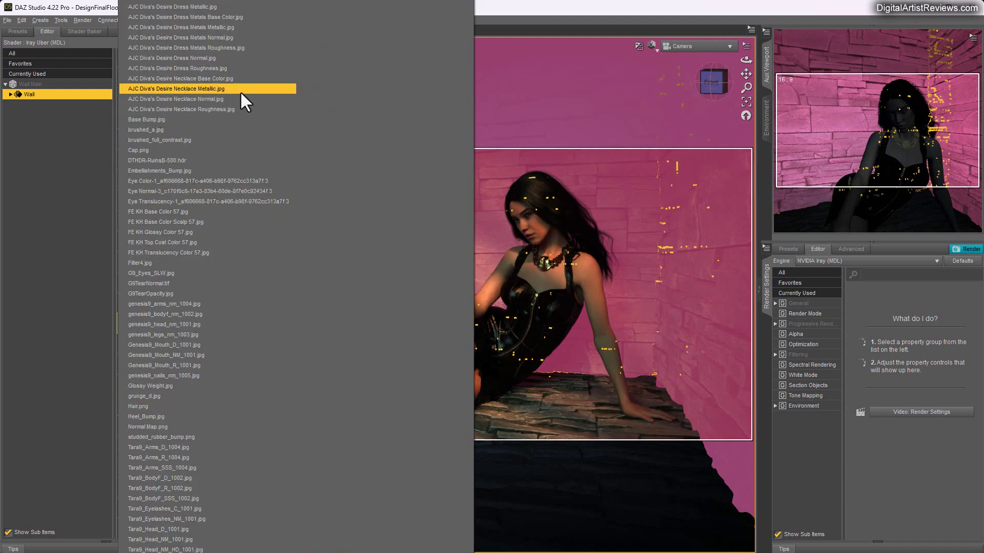
pyautogui.click(291, 46)
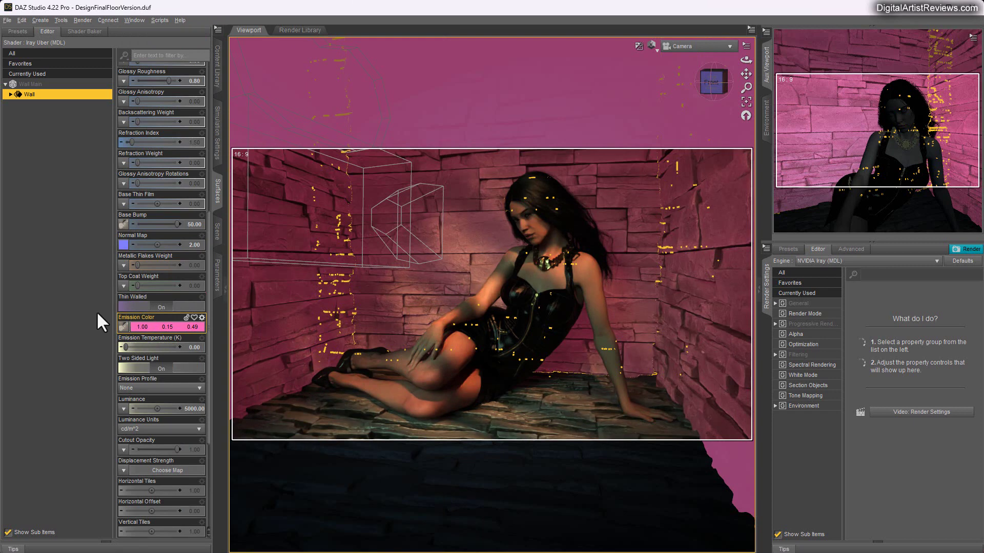
# Set the Wall surface's Emission Temperature to 6500 K and raise its Luminance well above 5000
pyautogui.click(190, 408)
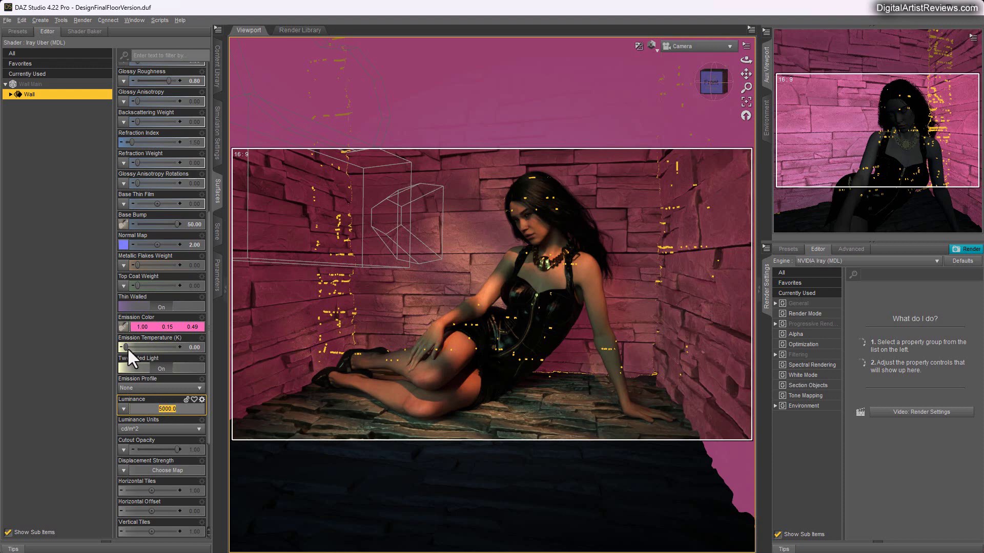
pyautogui.moveTo(127, 347); pyautogui.dragTo(144, 347)
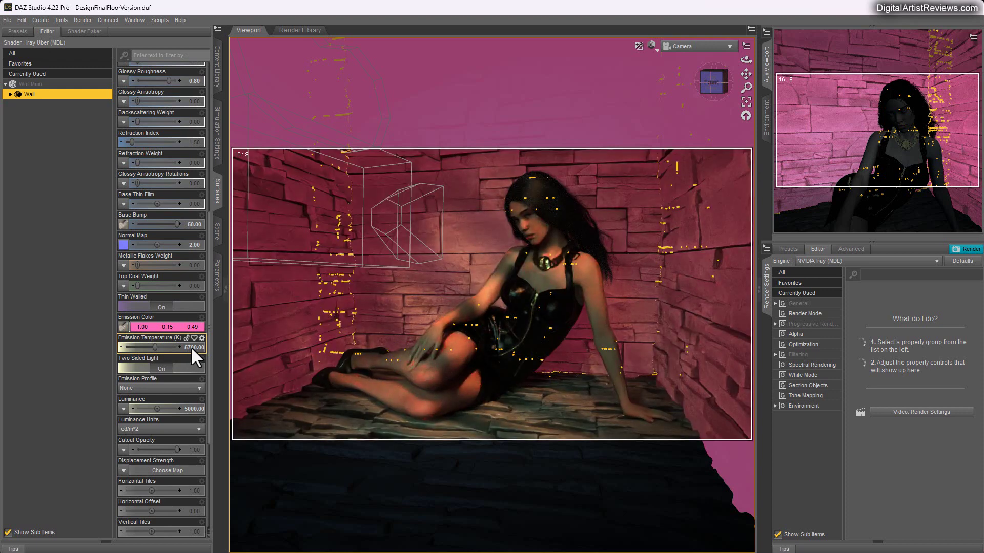
pyautogui.click(190, 347)
pyautogui.write('6500')
pyautogui.press('Return')
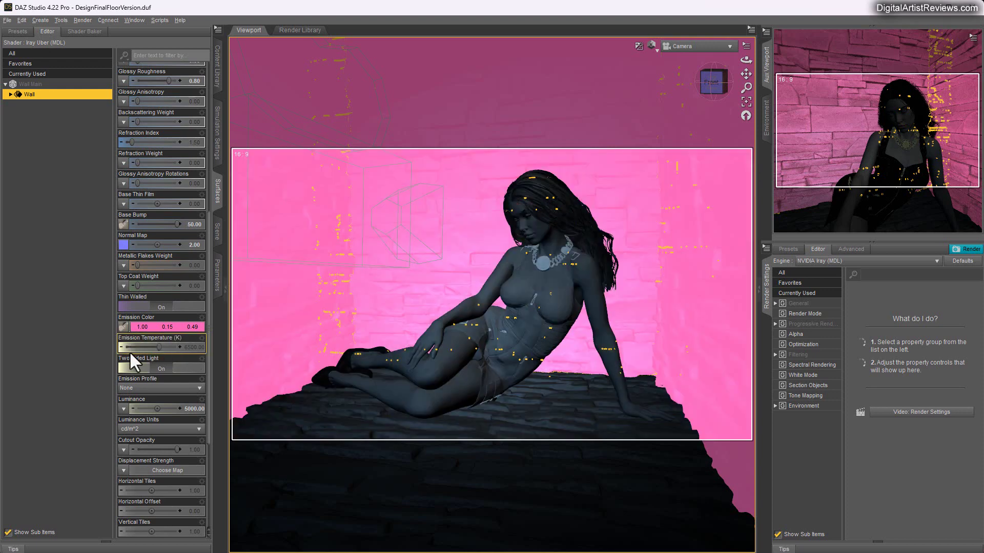
pyautogui.click(174, 409)
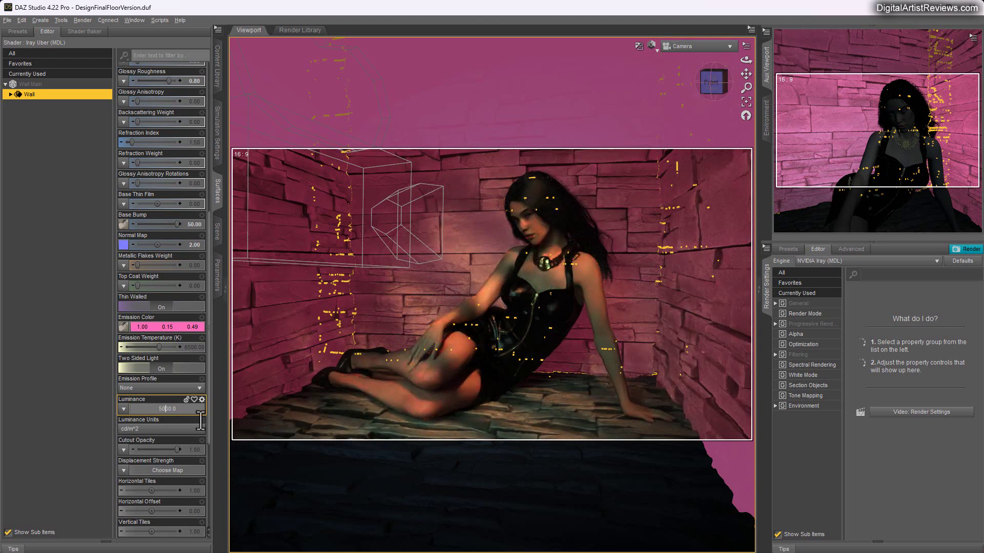
pyautogui.press('Return')
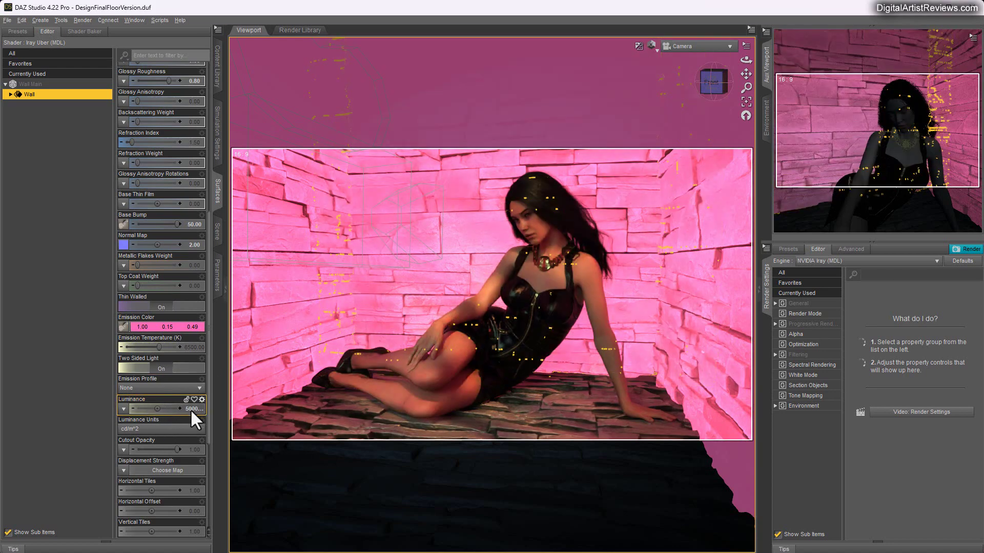
# Lower the Luminance of Wall Main's Wall surface to dim its pink emission
pyautogui.click(189, 408)
pyautogui.write('2000')
pyautogui.press('Return')
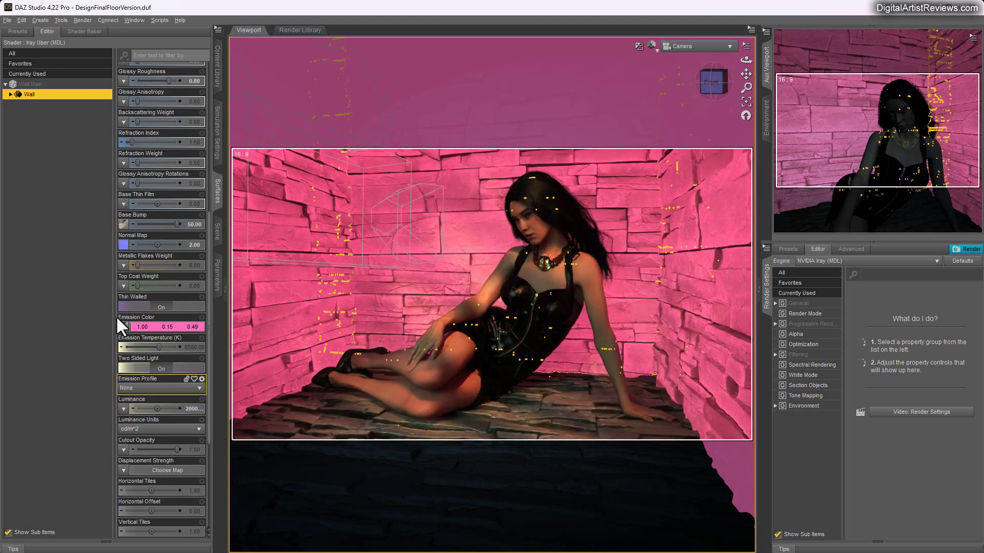
# Restore Wall Main's stone material by applying the LBGR 07 Wall MAT 12k preset to it
pyautogui.click(217, 231)
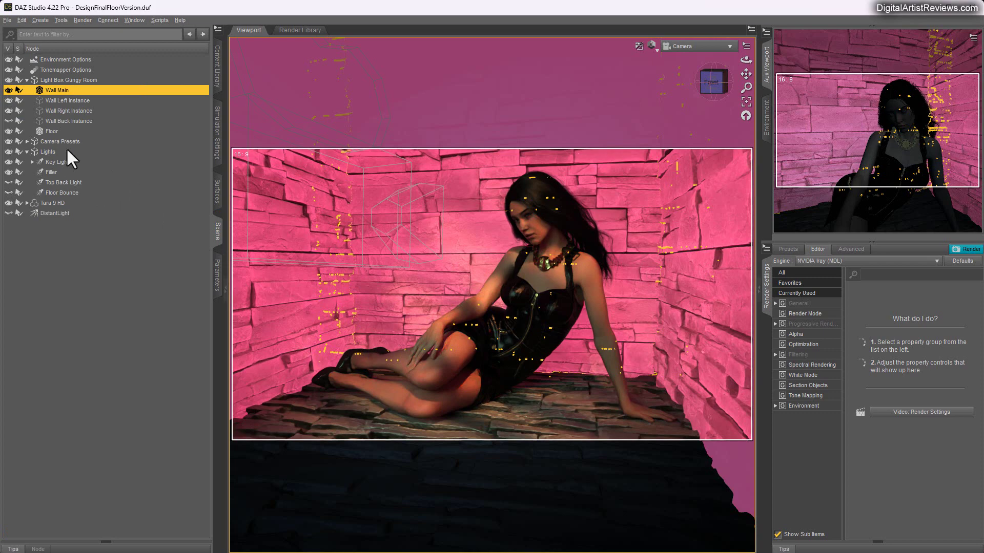
pyautogui.click(216, 66)
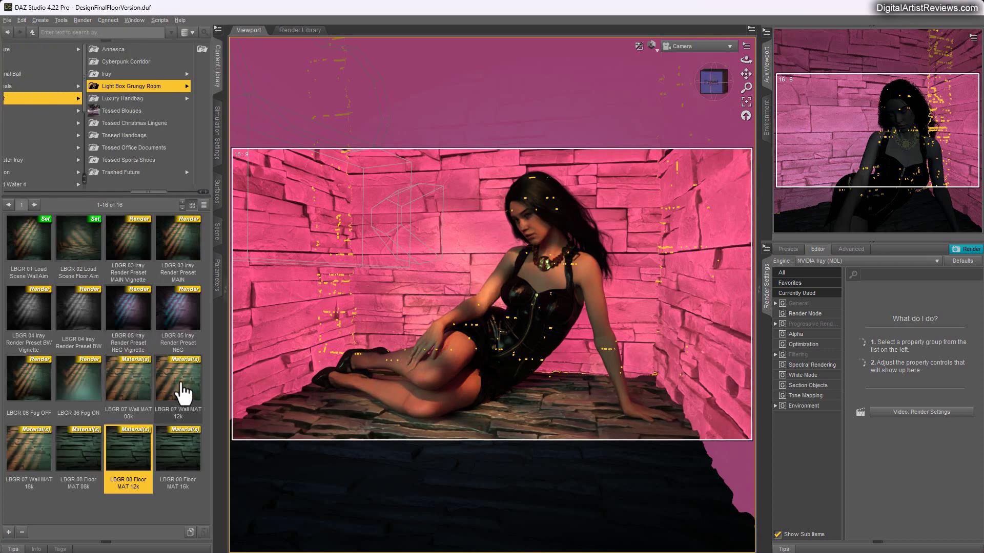
pyautogui.click(182, 391)
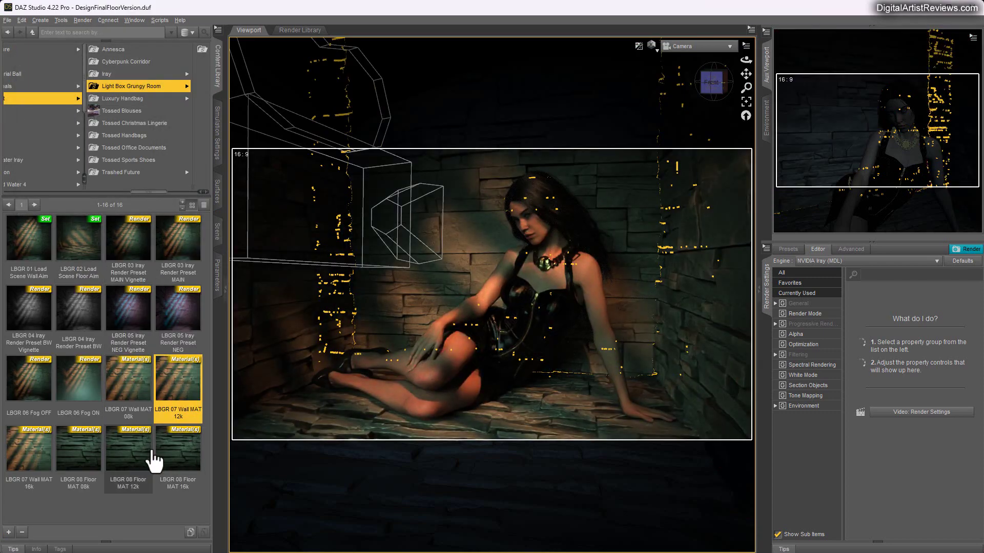
pyautogui.moveTo(153, 453)
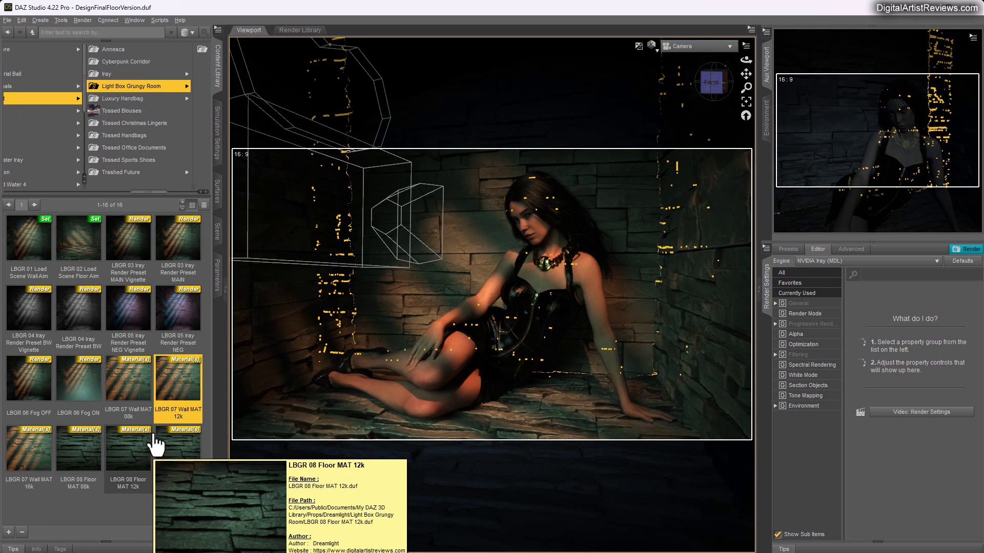
# Apply the LBGR 06 Fog ON preset and set the environment's Ground Fog Decay Height to 150
pyautogui.doubleClick(79, 392)
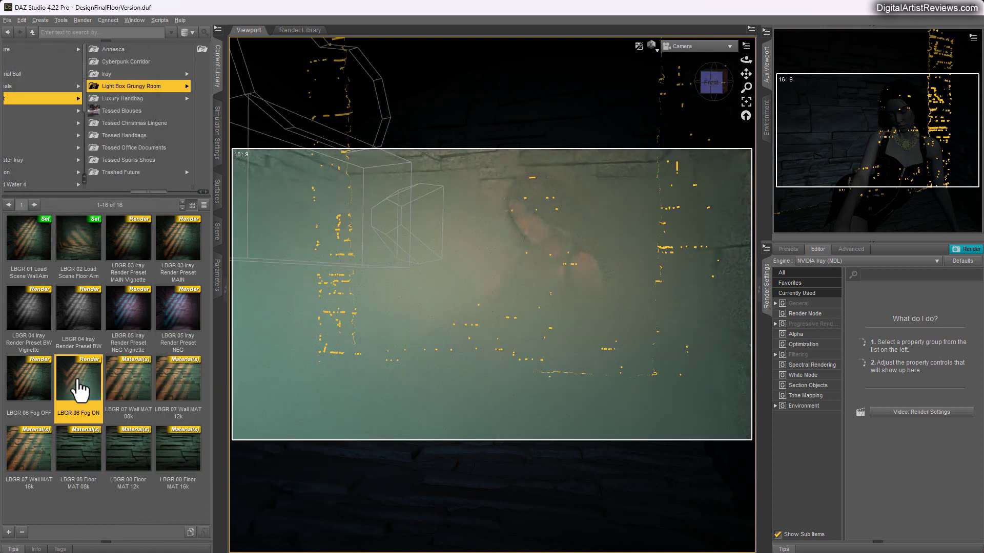
pyautogui.moveTo(79, 392)
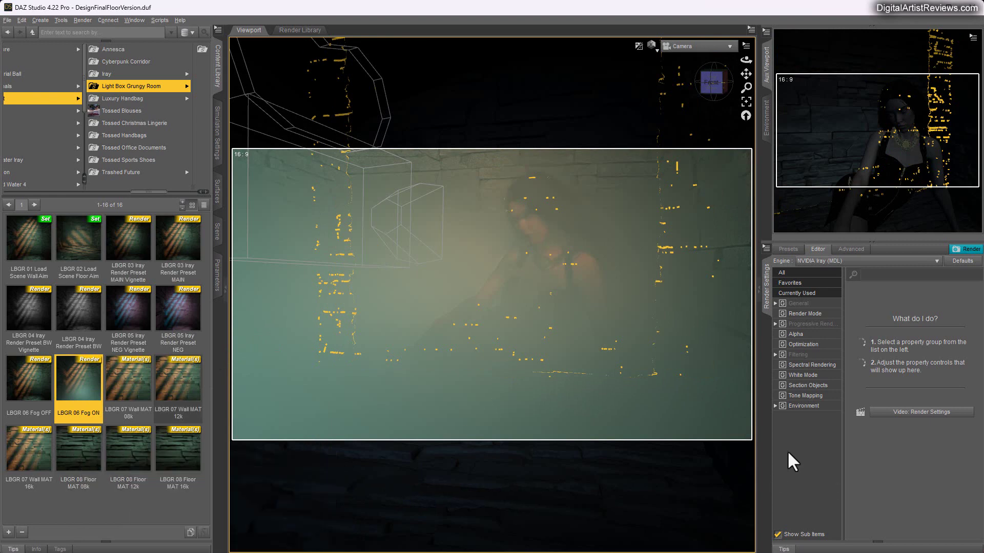
pyautogui.click(803, 406)
pyautogui.scroll(-3, 878, 471)
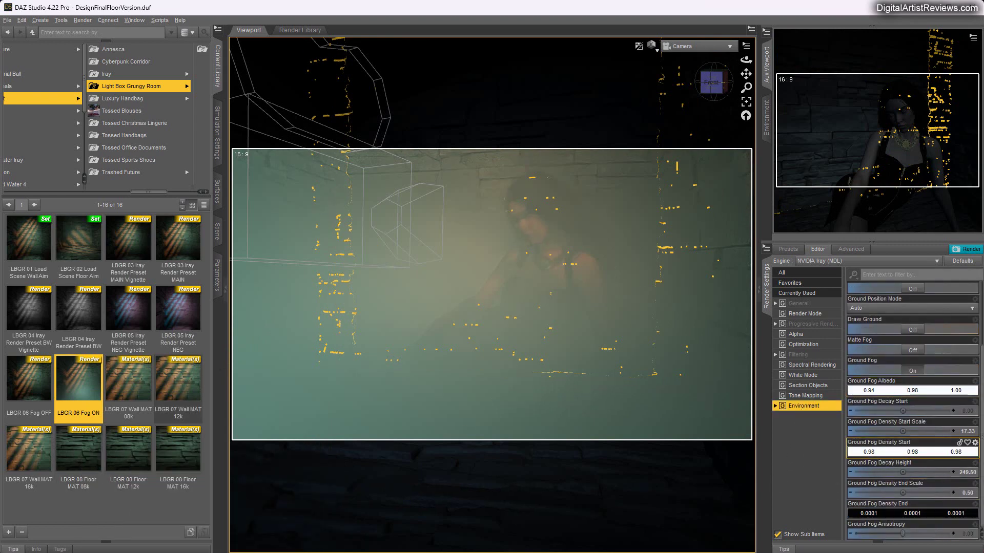
pyautogui.doubleClick(964, 472)
pyautogui.write('100')
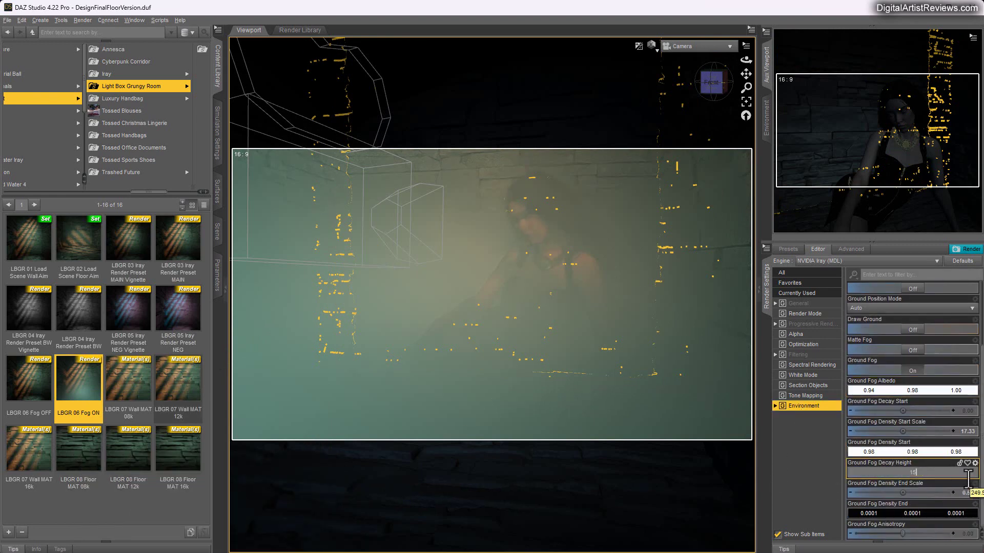
pyautogui.press('Return')
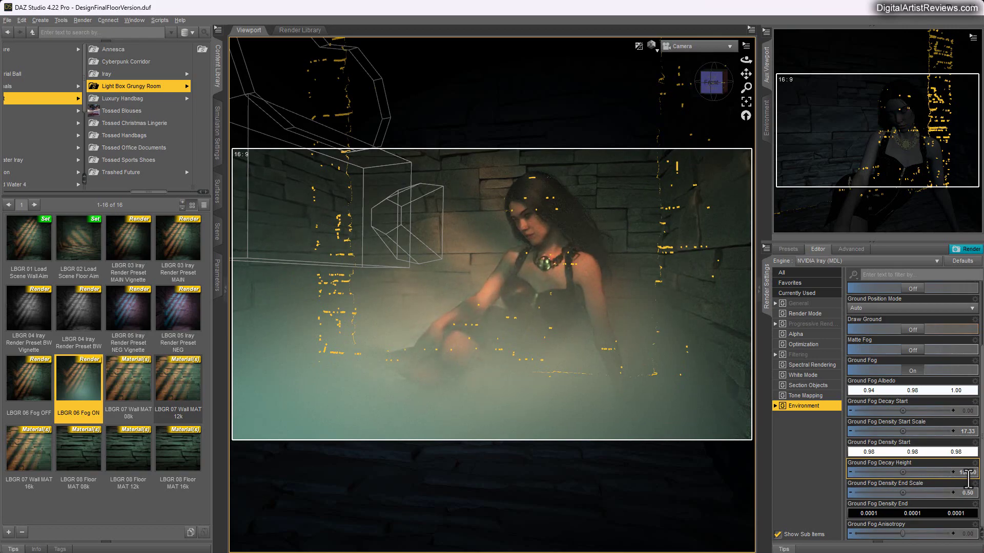